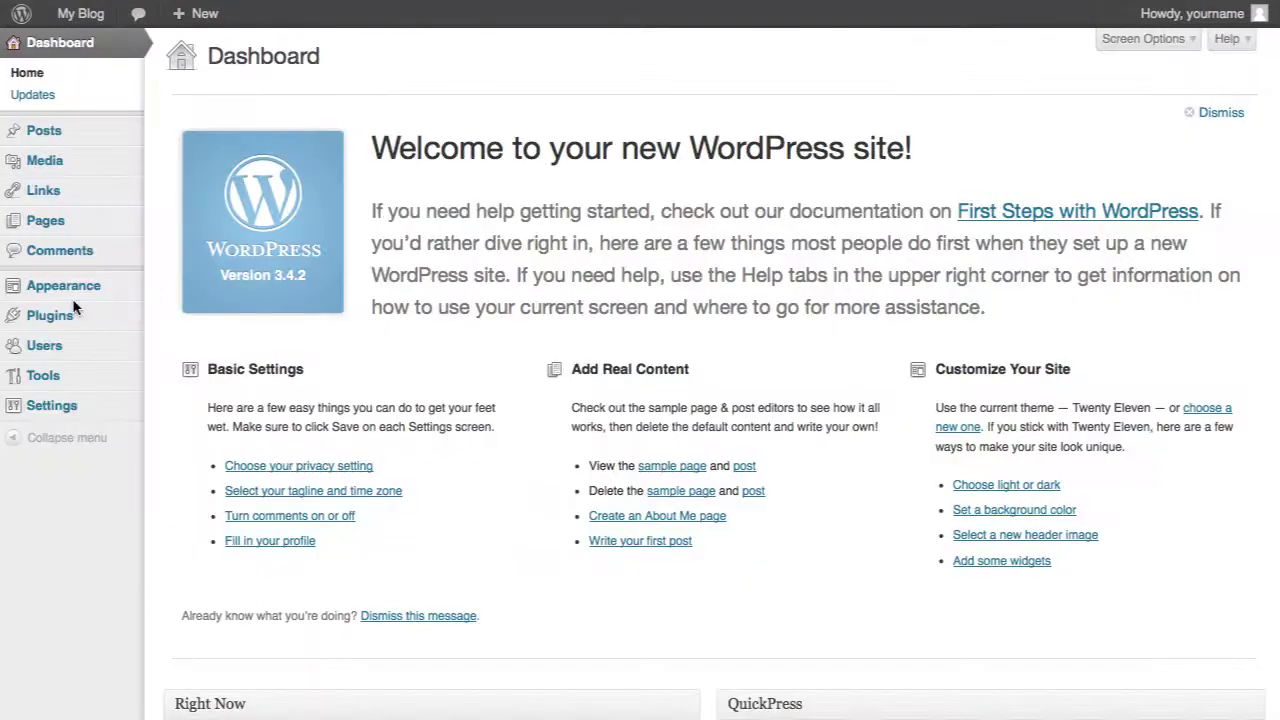
- Search the plugin directory for 'buddypress', then install and activate BuddyPress
mouse_move(68, 318)
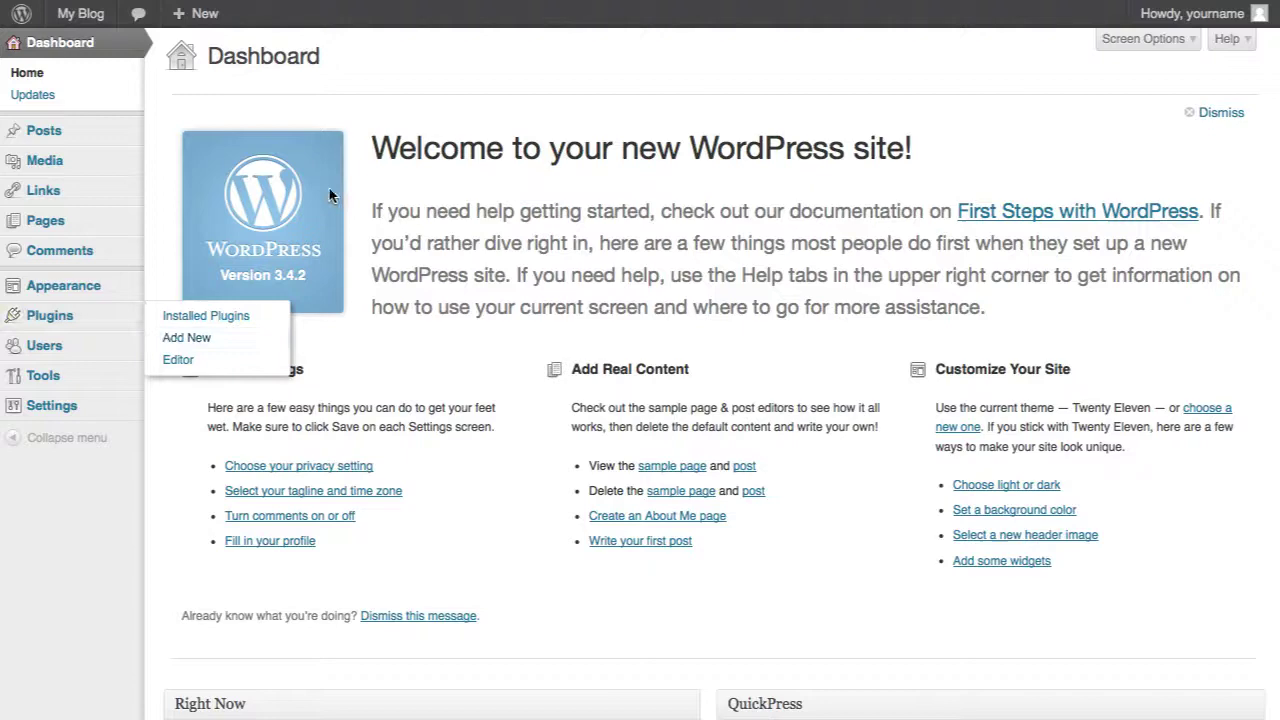
click(187, 337)
click(280, 206)
text(buddy)
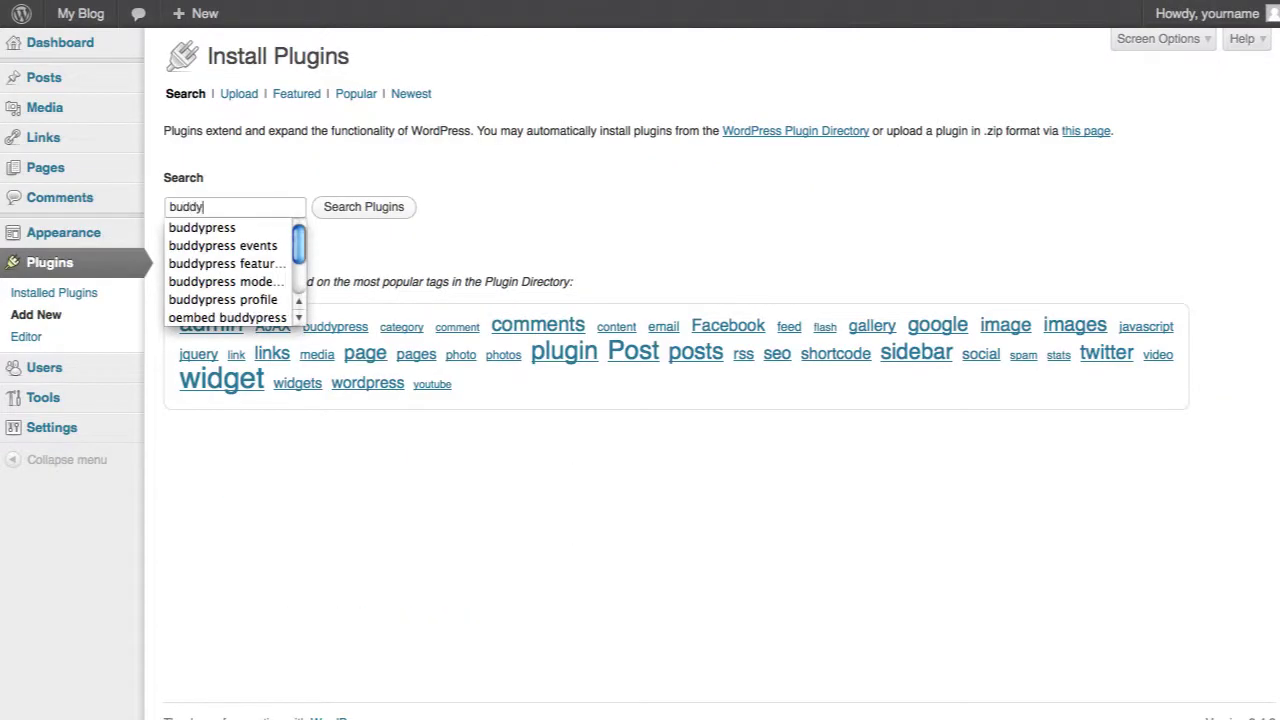
text(press)
key(Return)
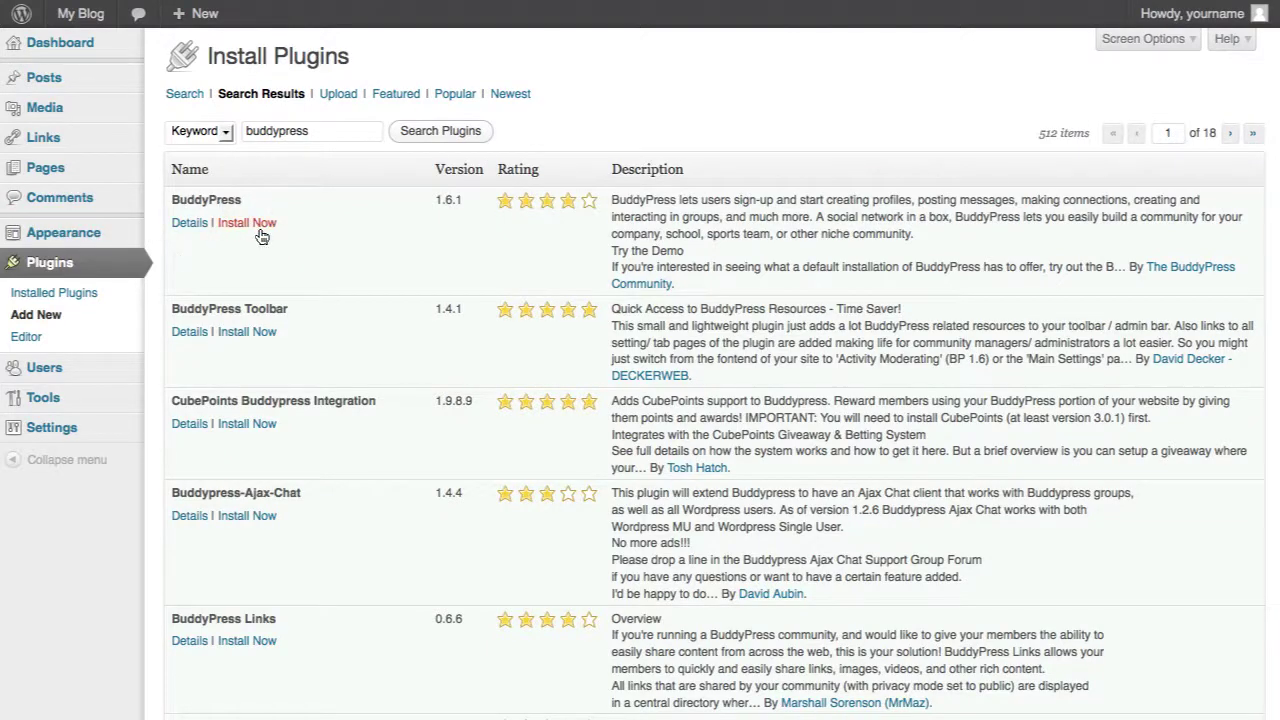
click(257, 225)
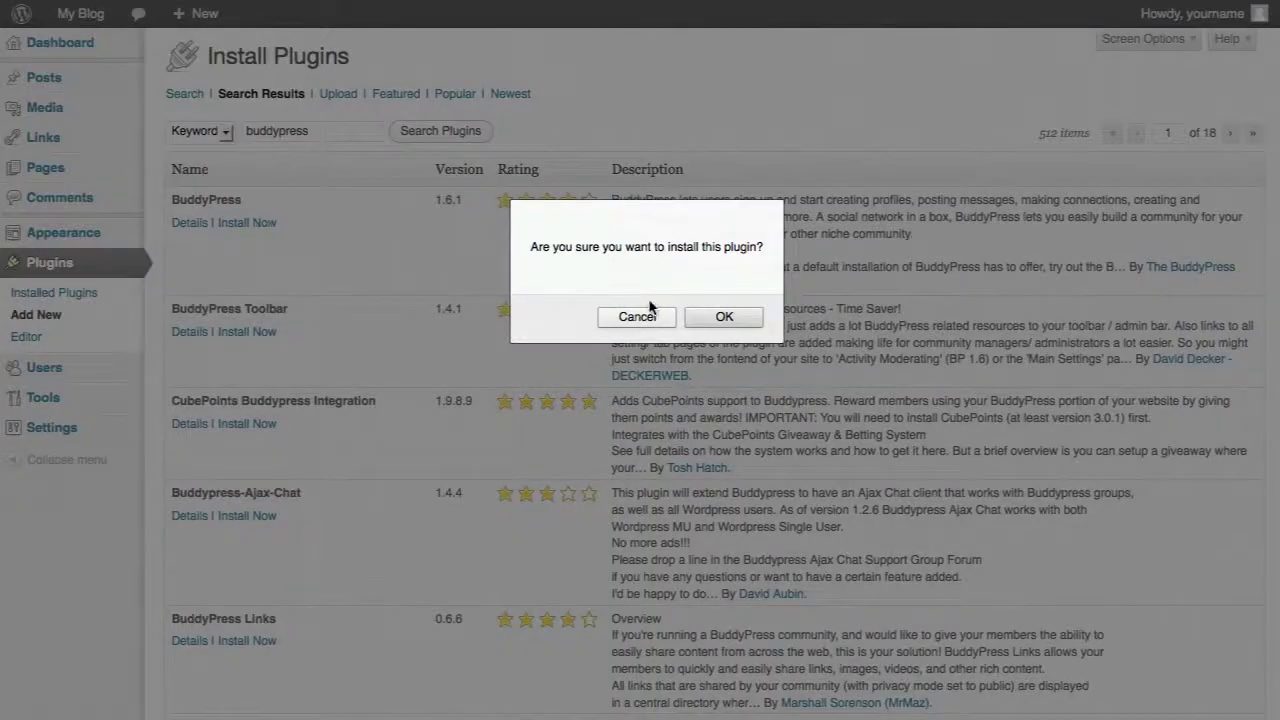
click(750, 322)
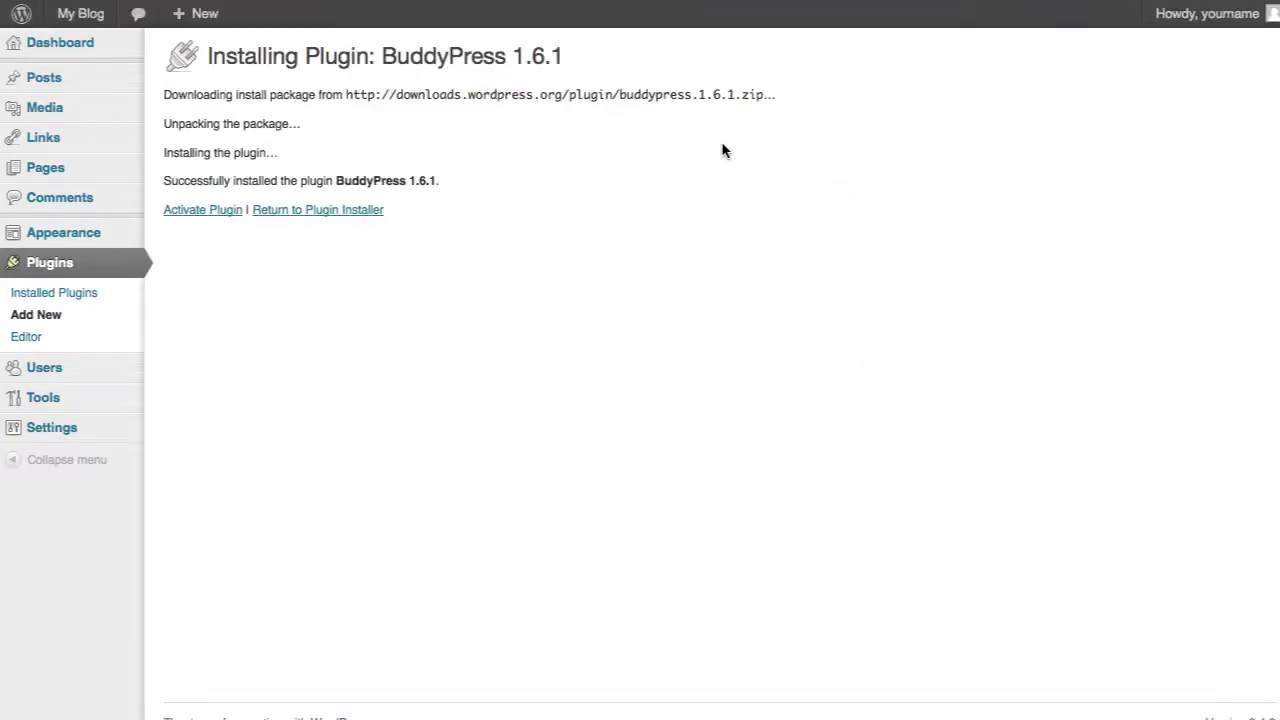
click(205, 210)
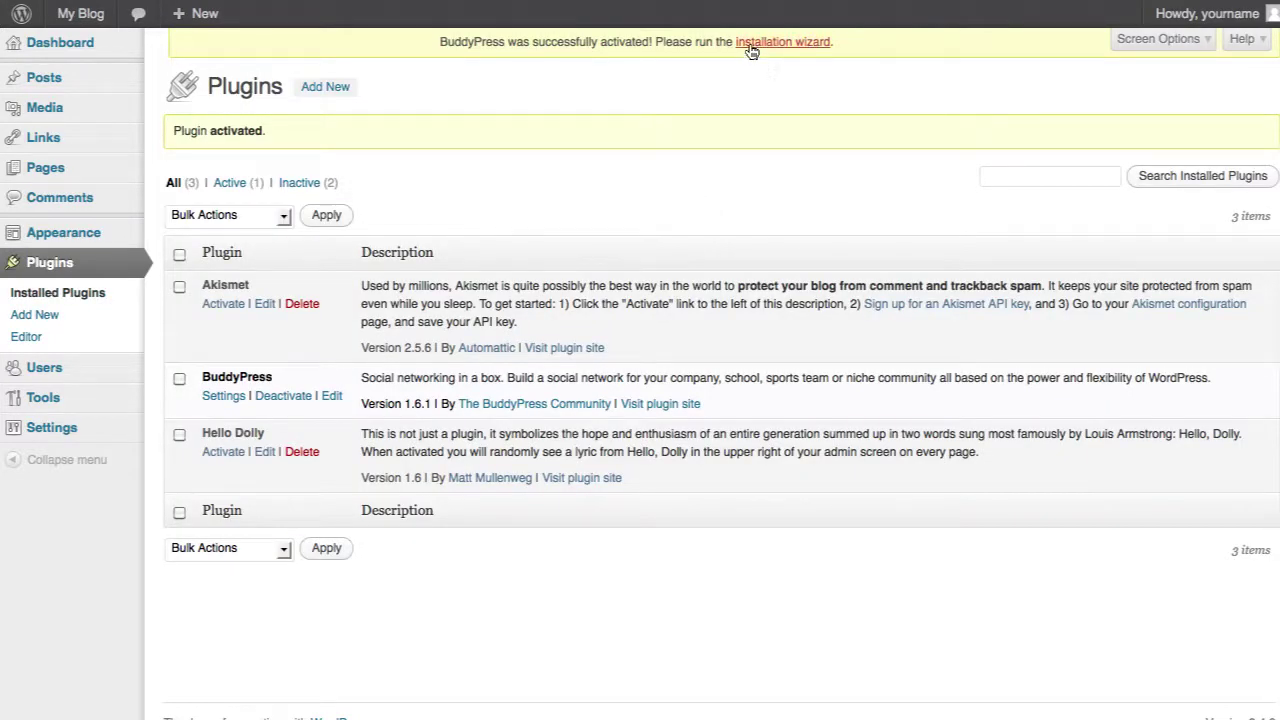
- Run the BuddyPress wizard with default components, pages, permalinks and theme, then finish and activate
click(782, 42)
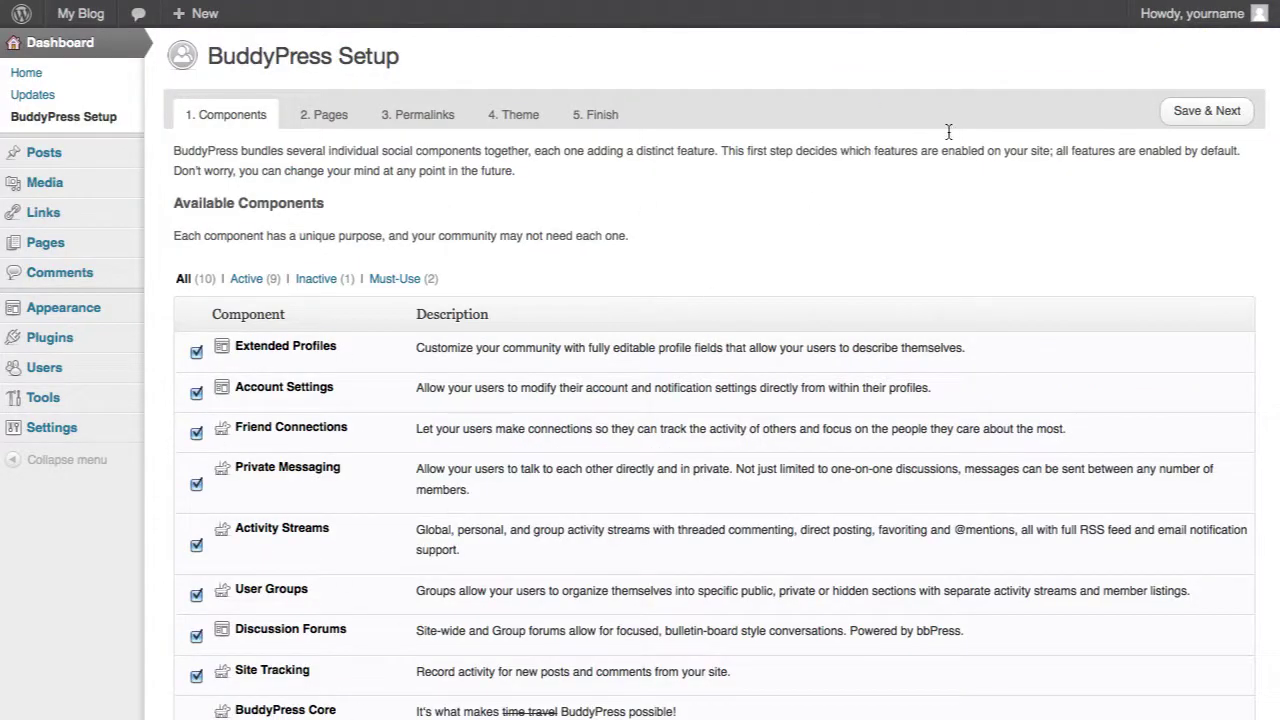
click(1199, 118)
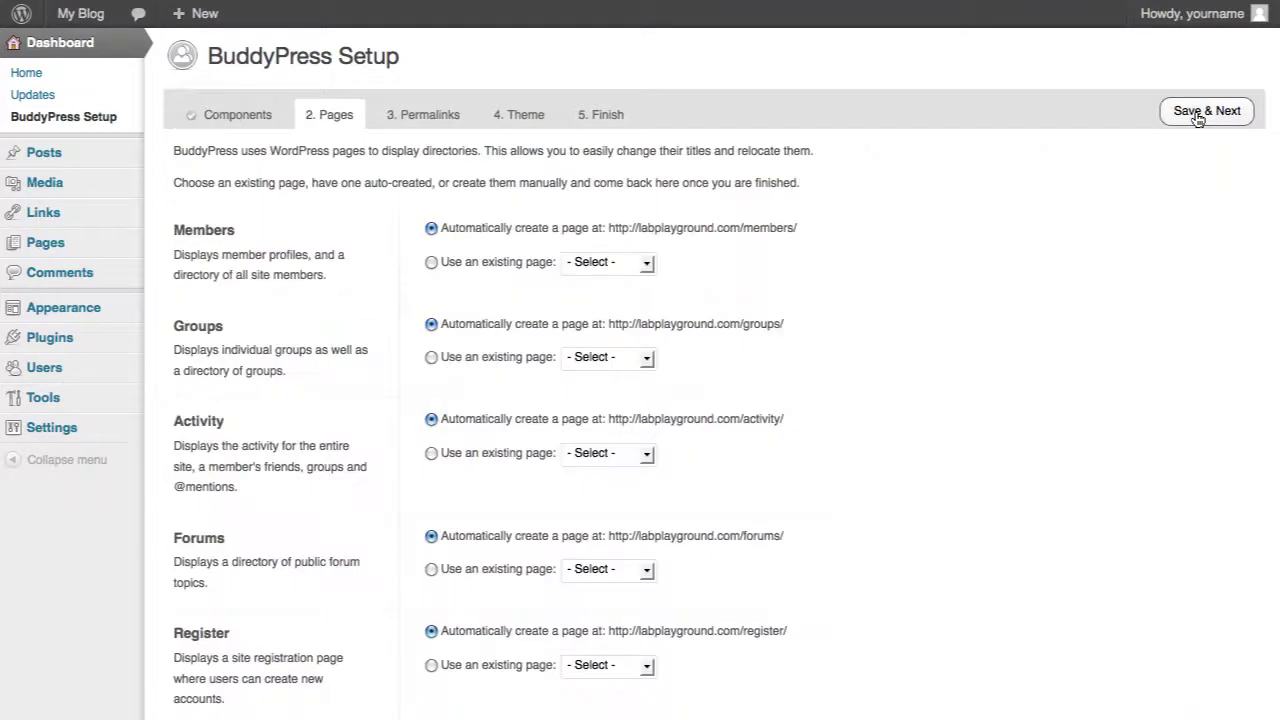
click(1199, 118)
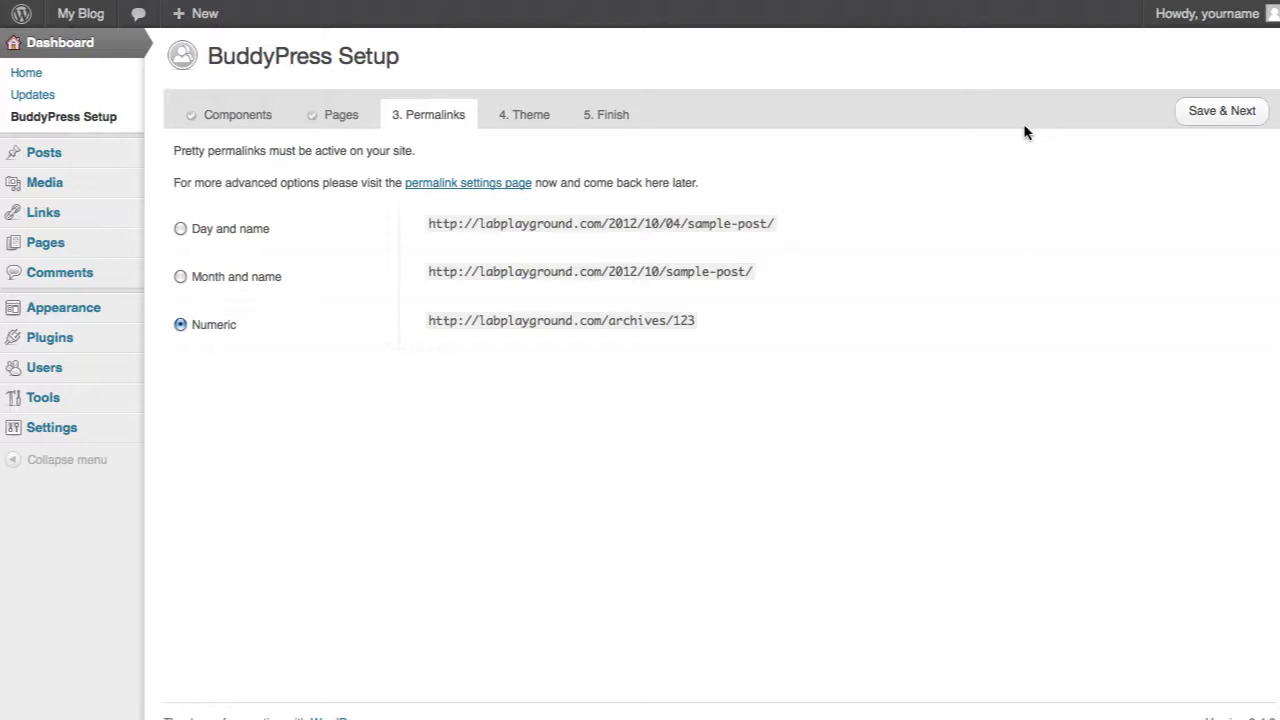
click(1210, 118)
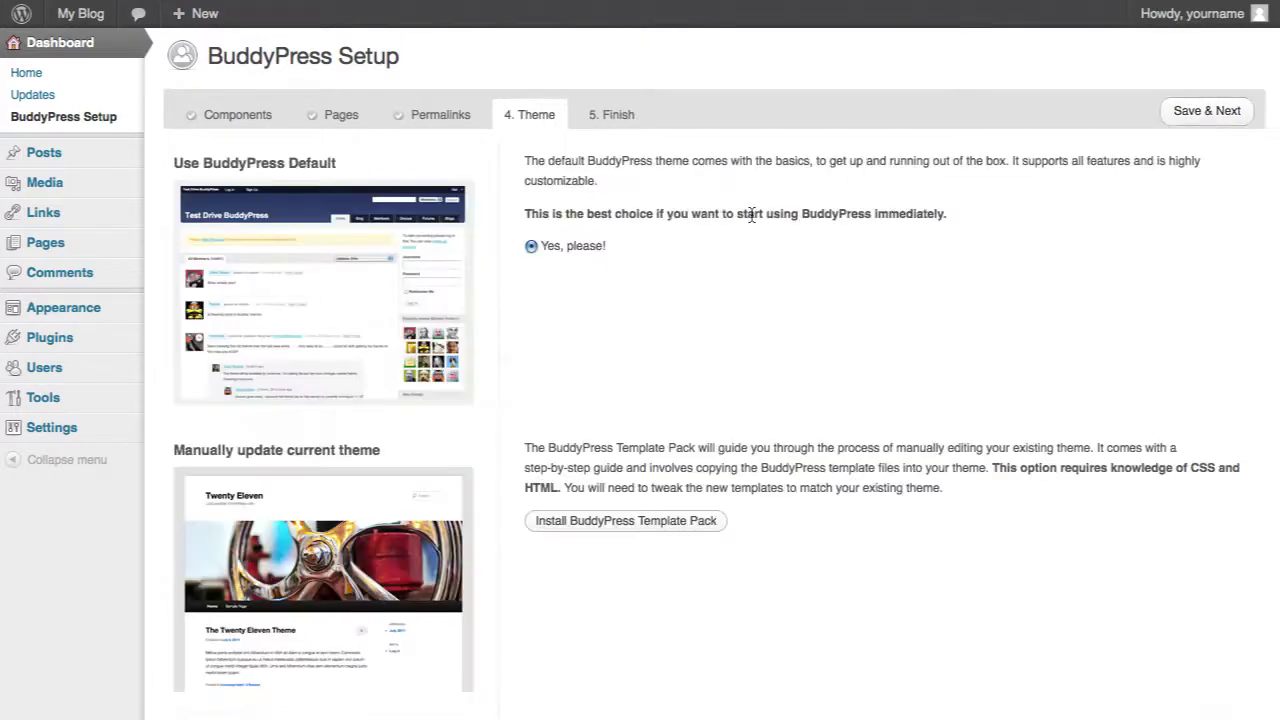
click(1190, 116)
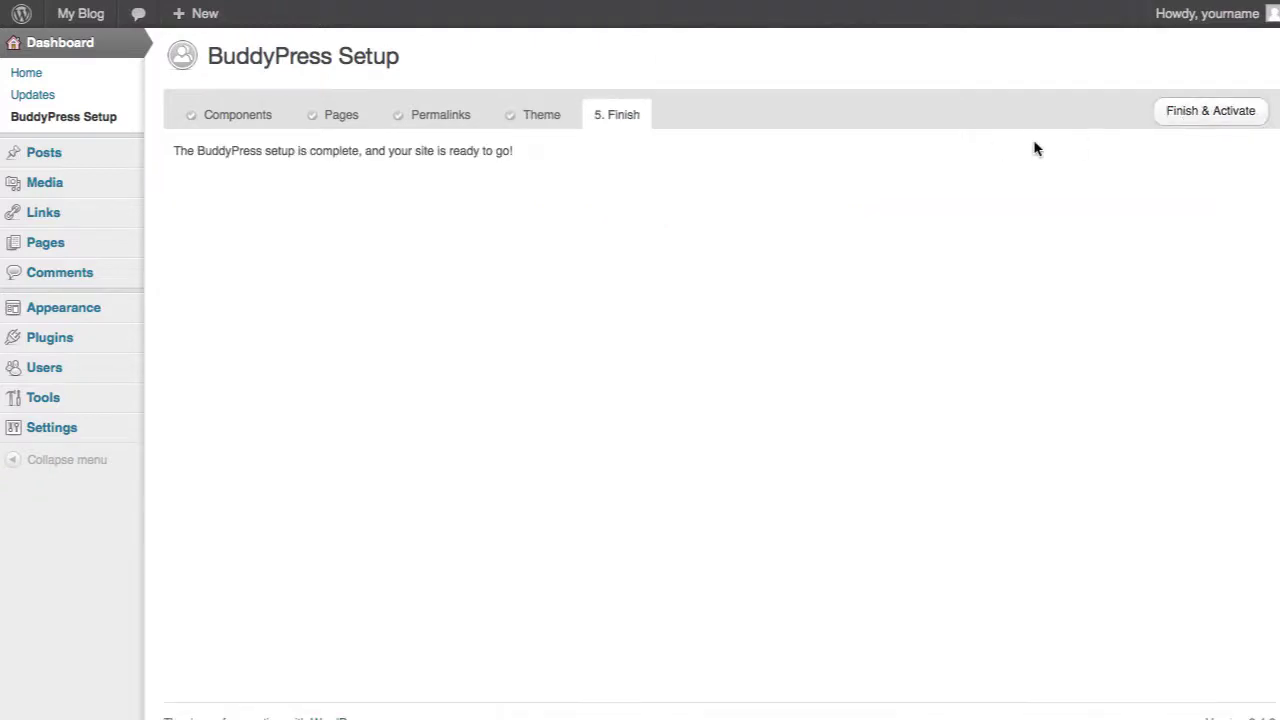
click(1203, 114)
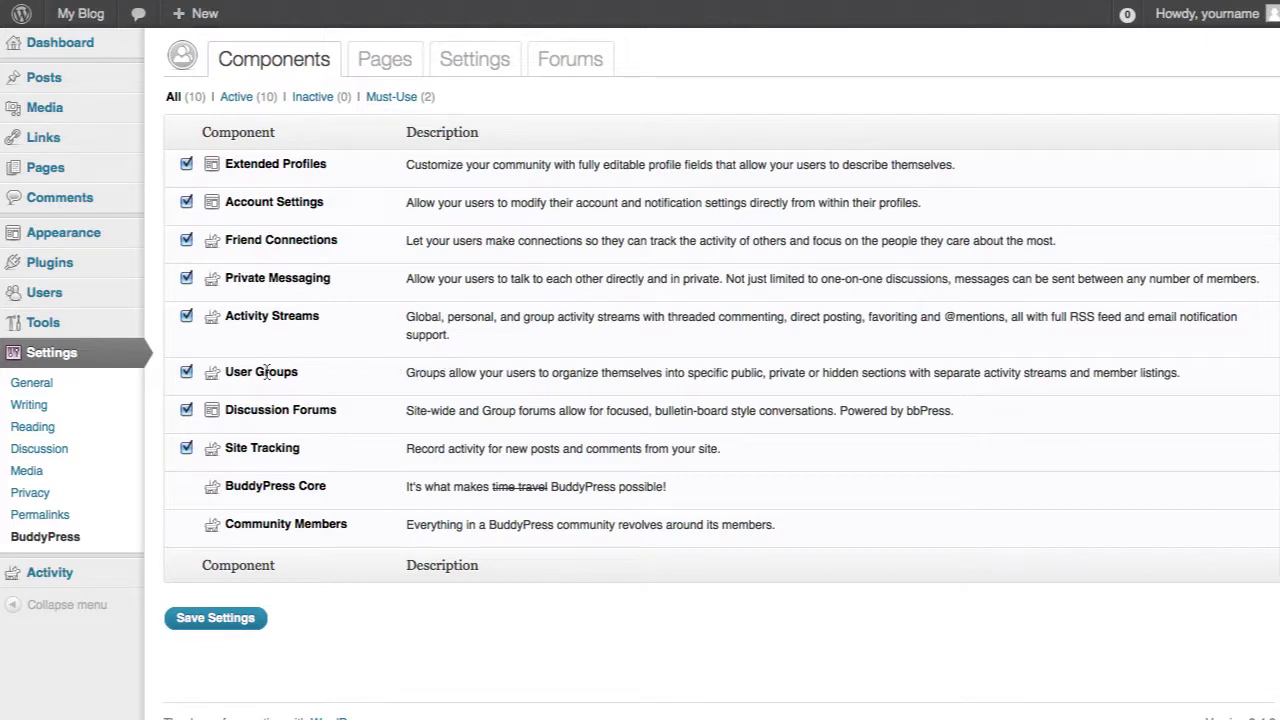
- Highlight the Discussion Forums component on the BuddyPress Components page
drag(222, 410, 337, 413)
click(340, 416)
mouse_move(96, 278)
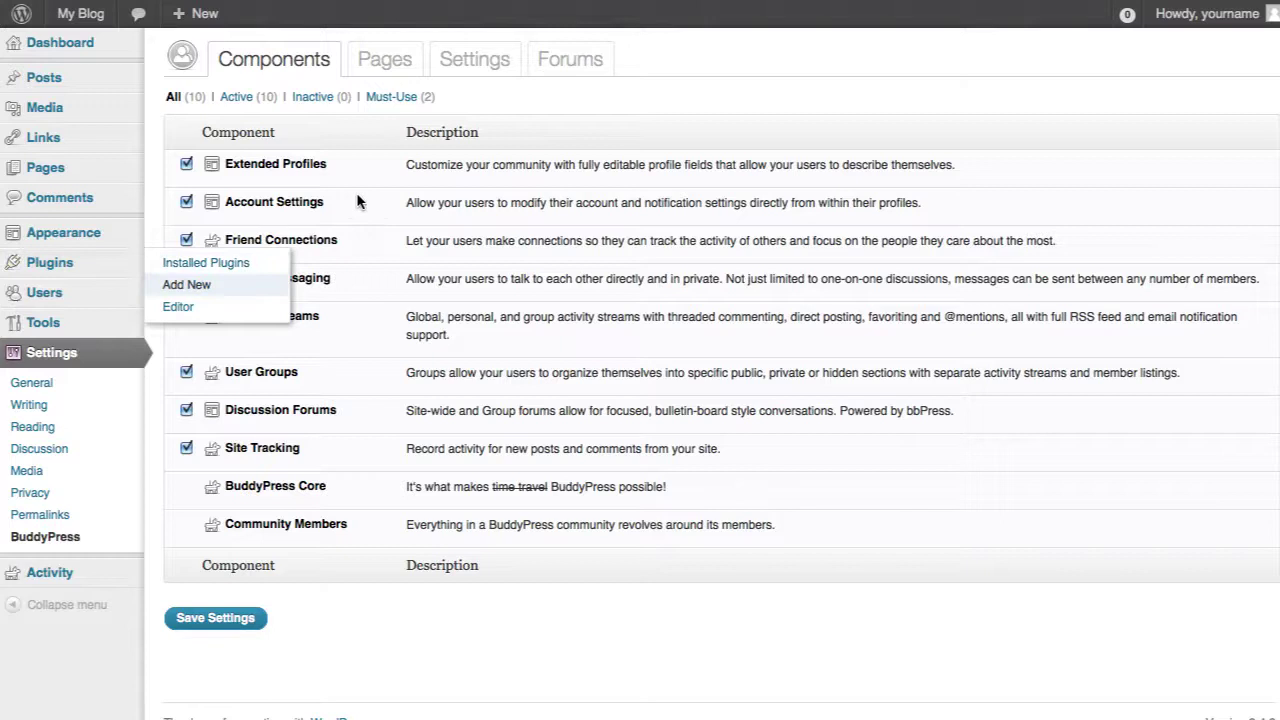
- Search for 'wp-filemanager', then install and activate the wp-FileManager plugin
click(262, 214)
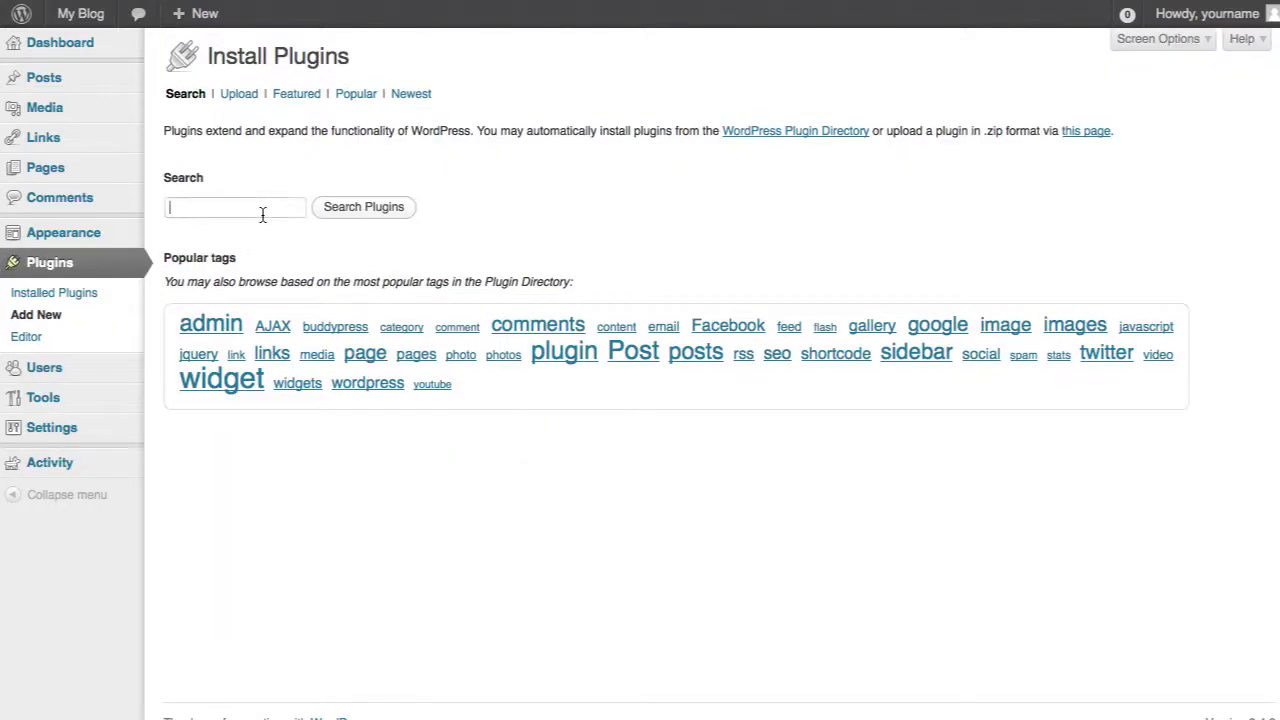
text(wp)
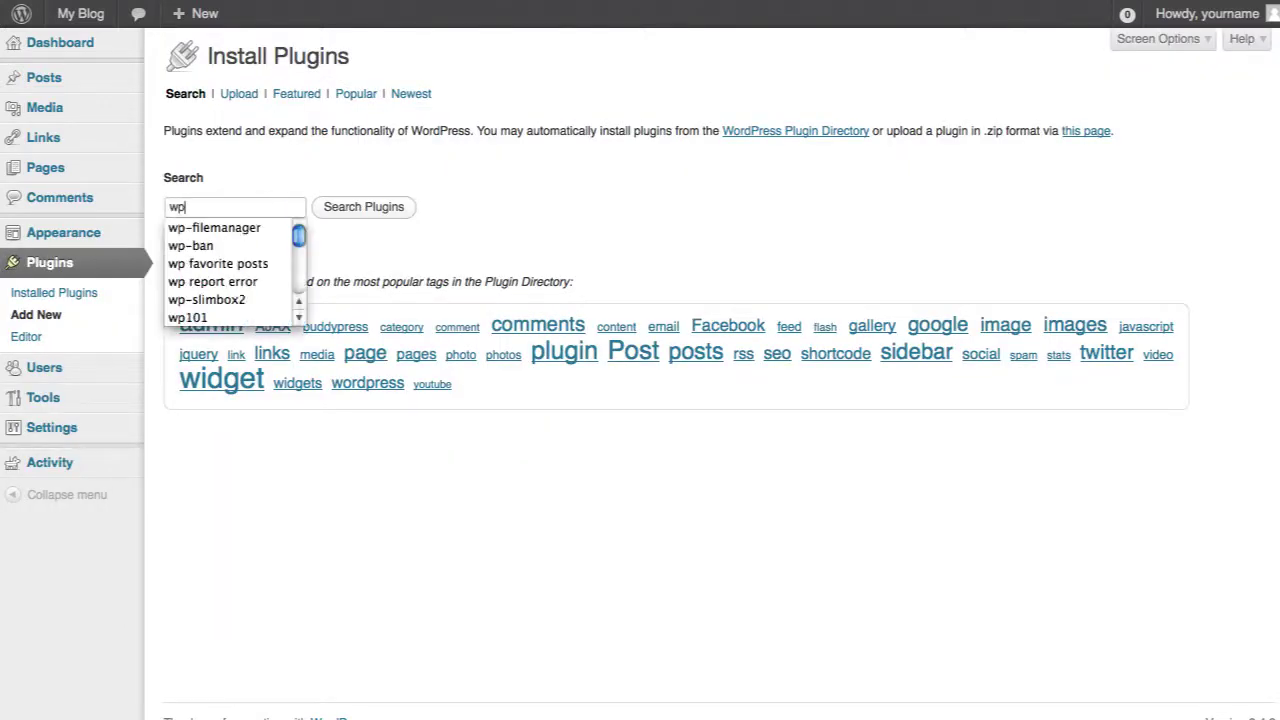
key(Down)
key(Return)
click(360, 212)
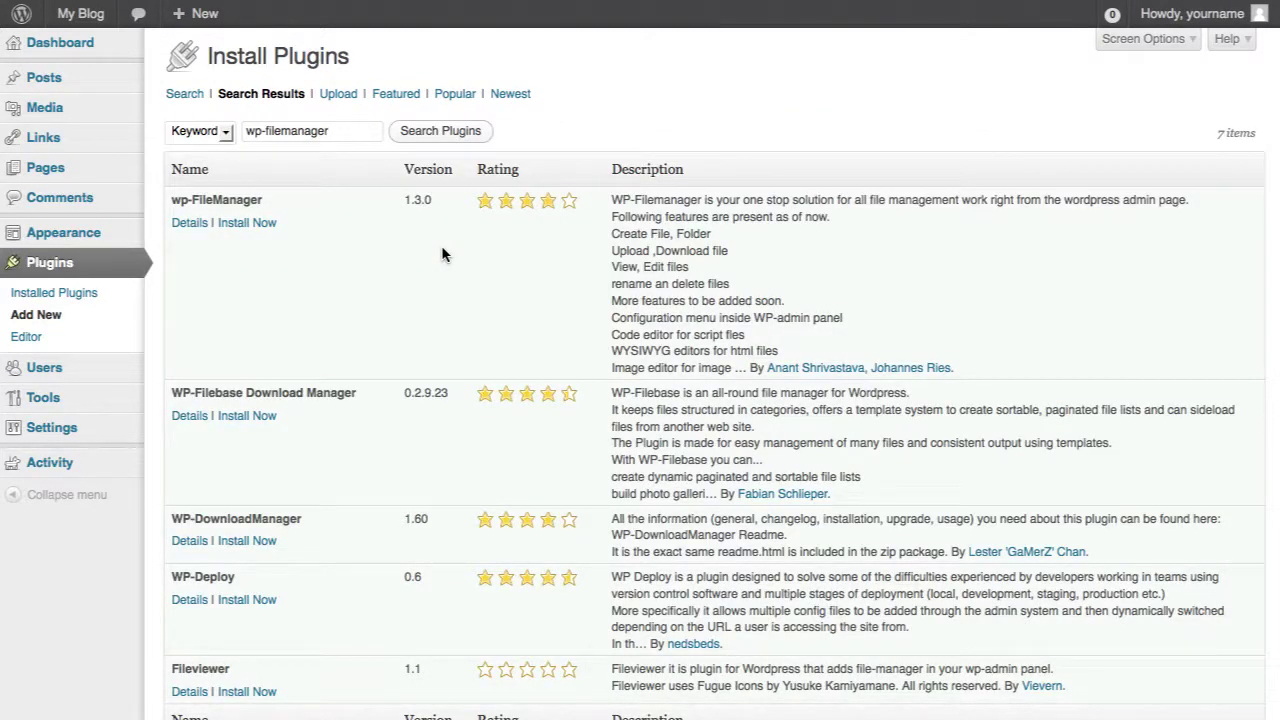
click(232, 223)
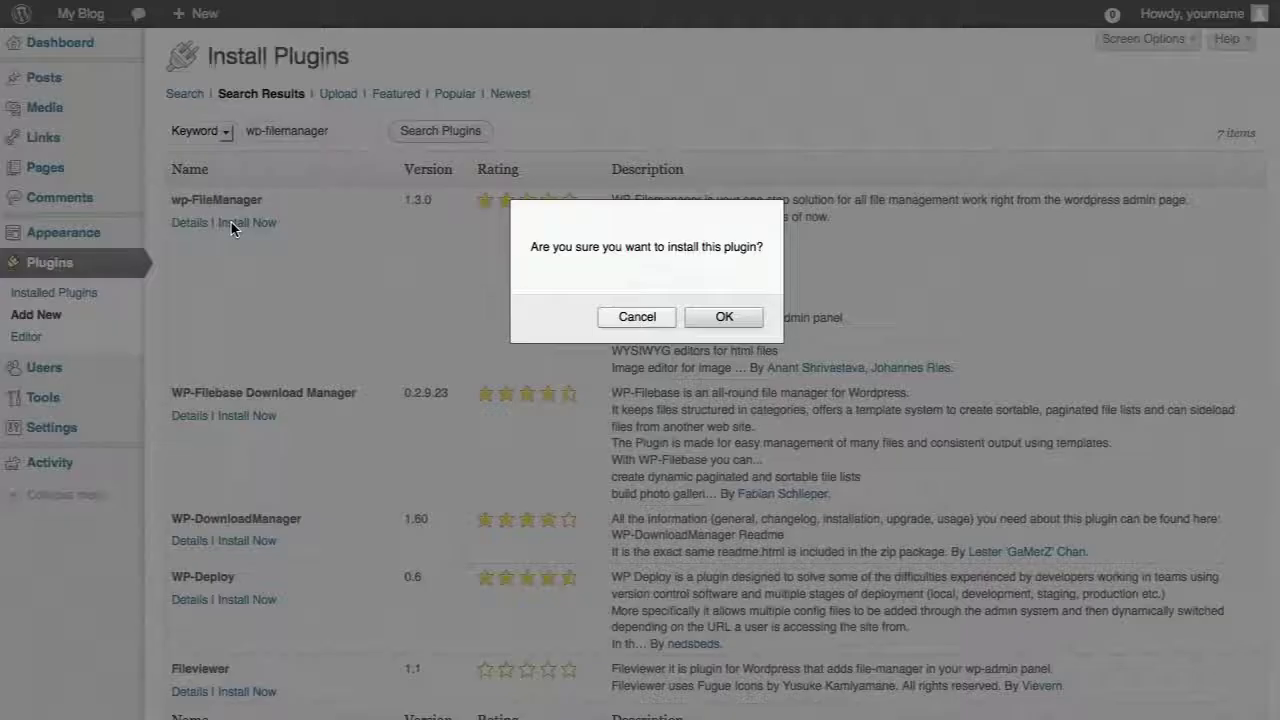
click(704, 320)
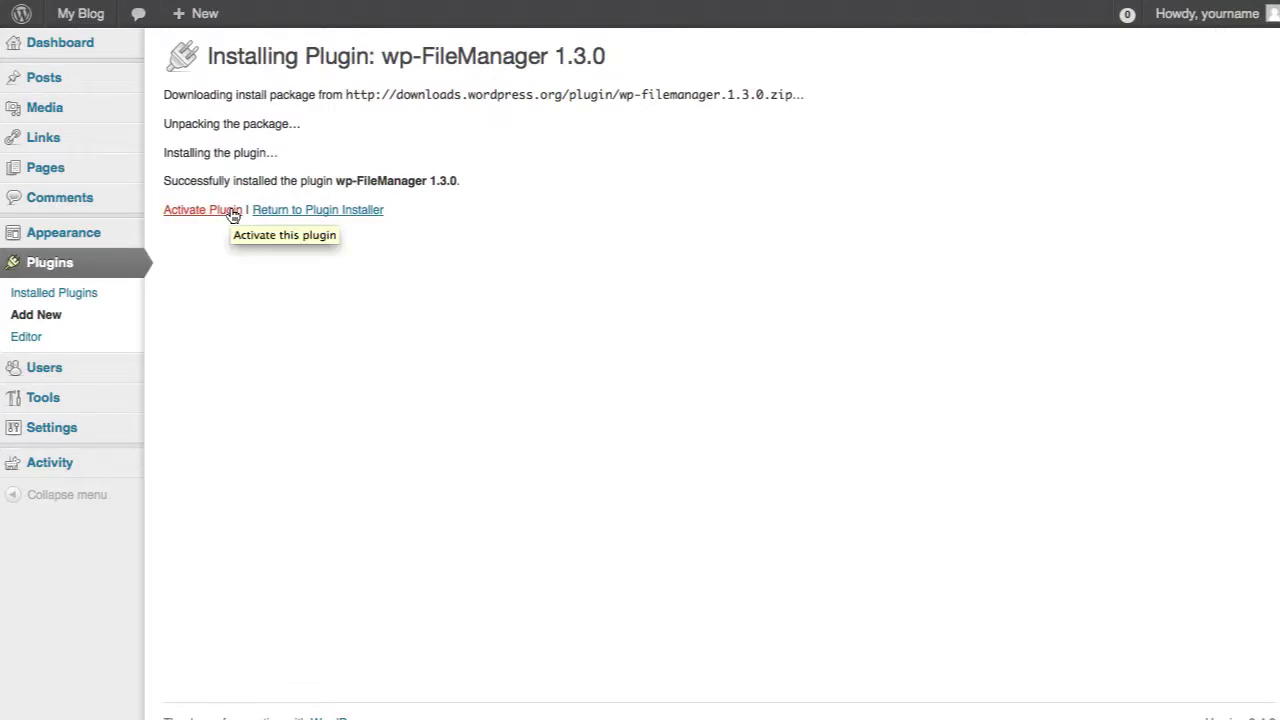
click(232, 212)
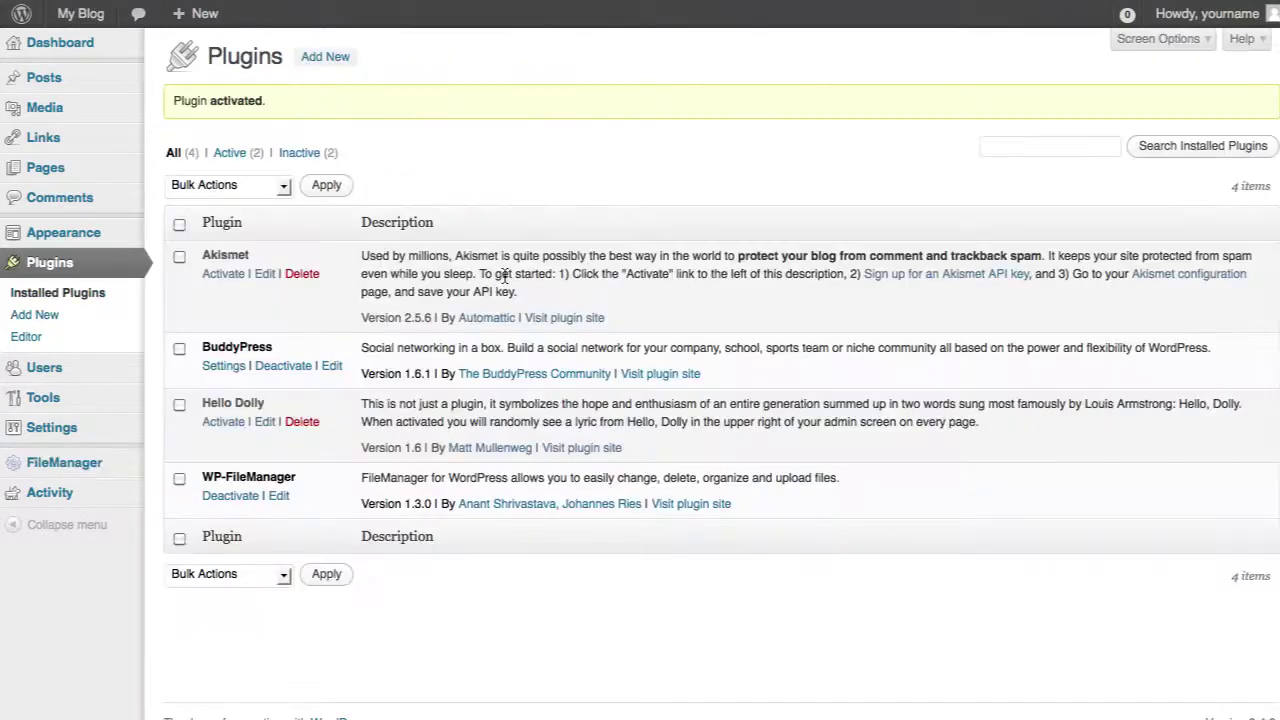
mouse_move(90, 458)
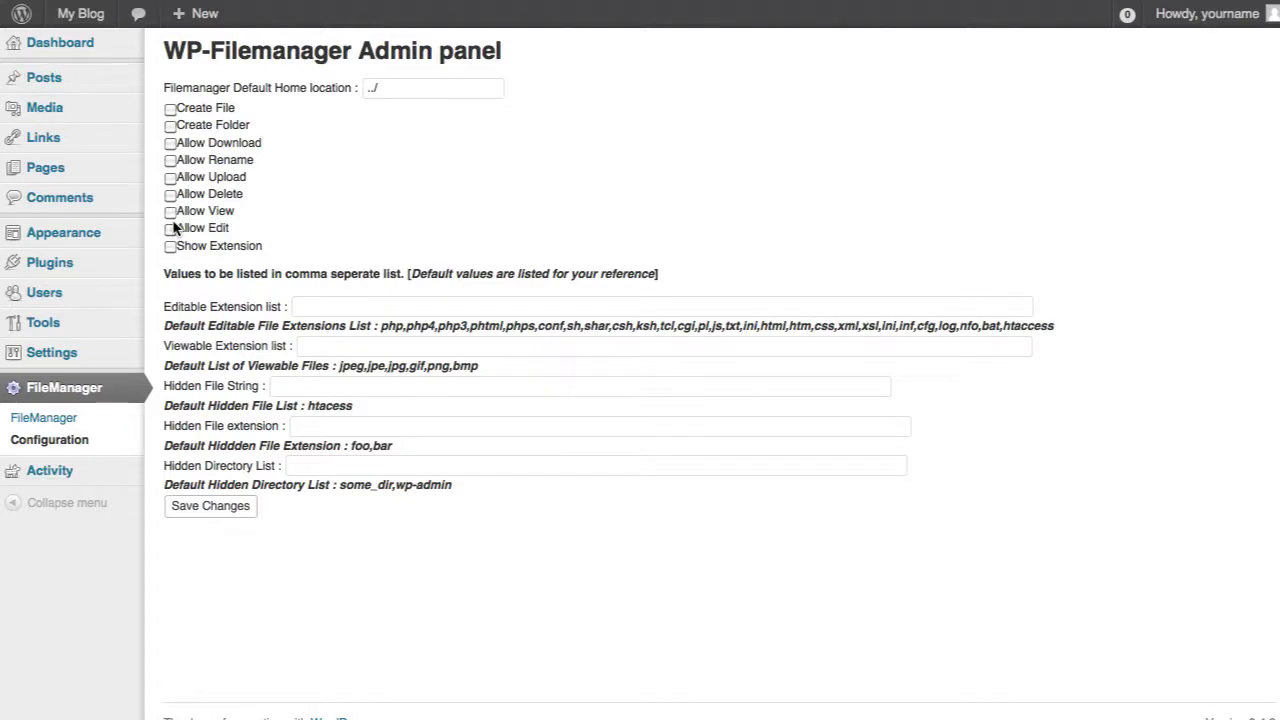
- Allow View, Delete and Edit in FileManager's configuration, then show its file listing
click(170, 212)
click(170, 194)
click(170, 229)
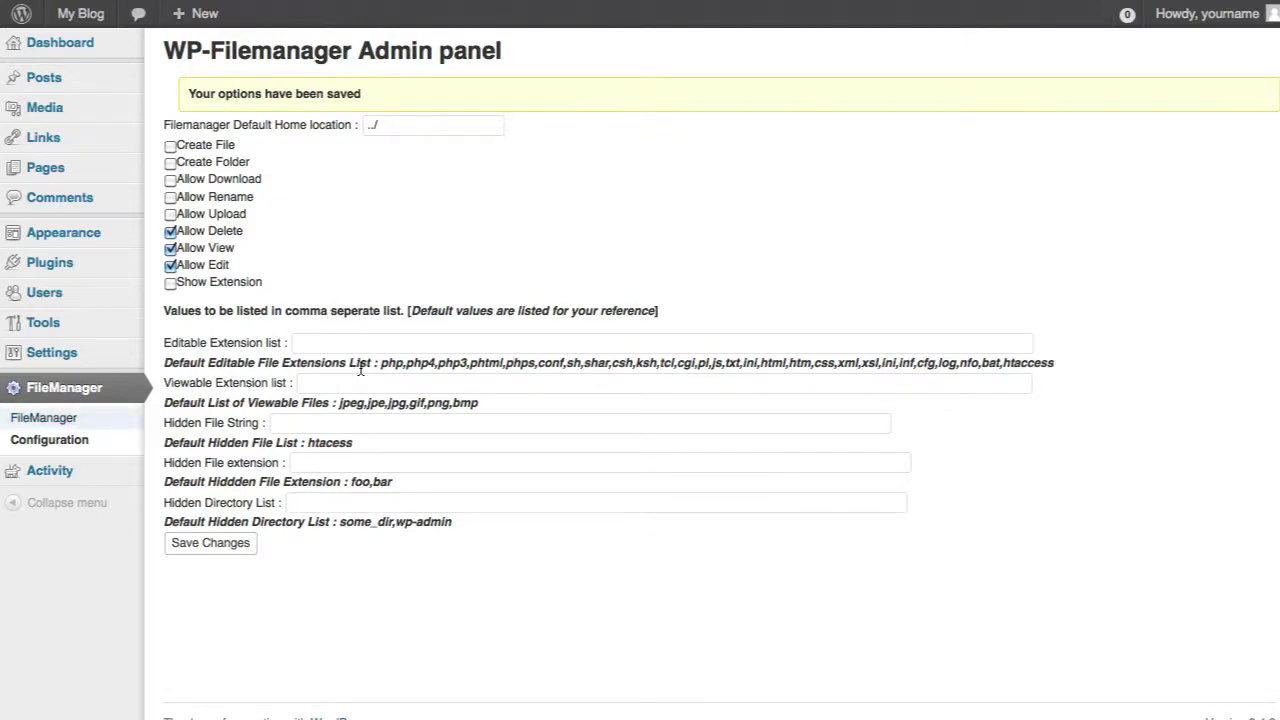
click(86, 422)
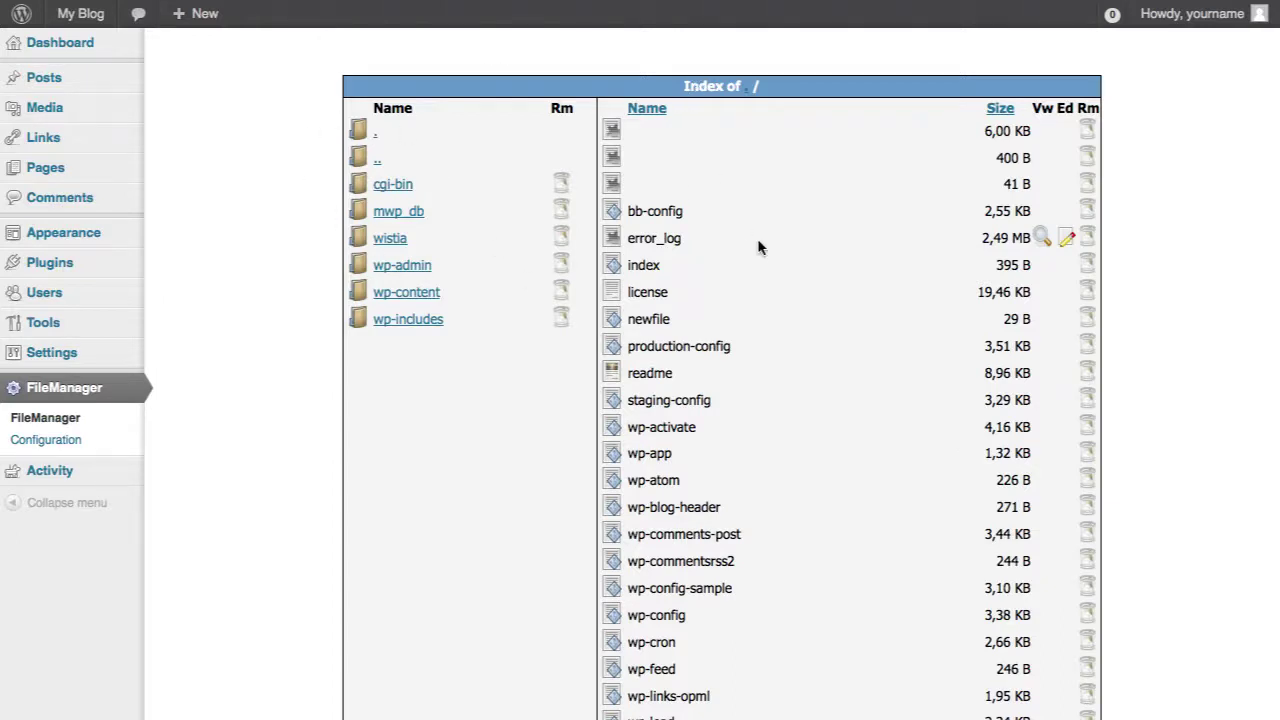
- Delete bb-config.php from the site root in the FileManager listing
scroll(760, 246, down, 1)
drag(724, 201, 630, 200)
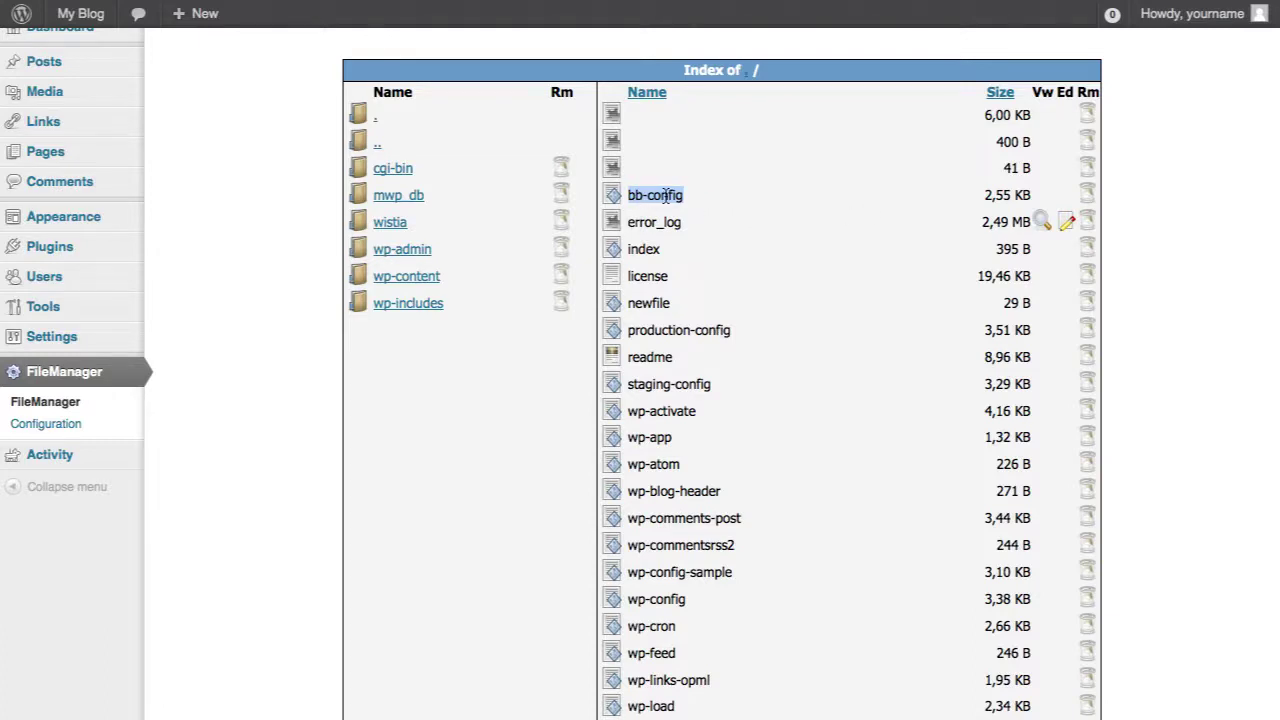
click(700, 199)
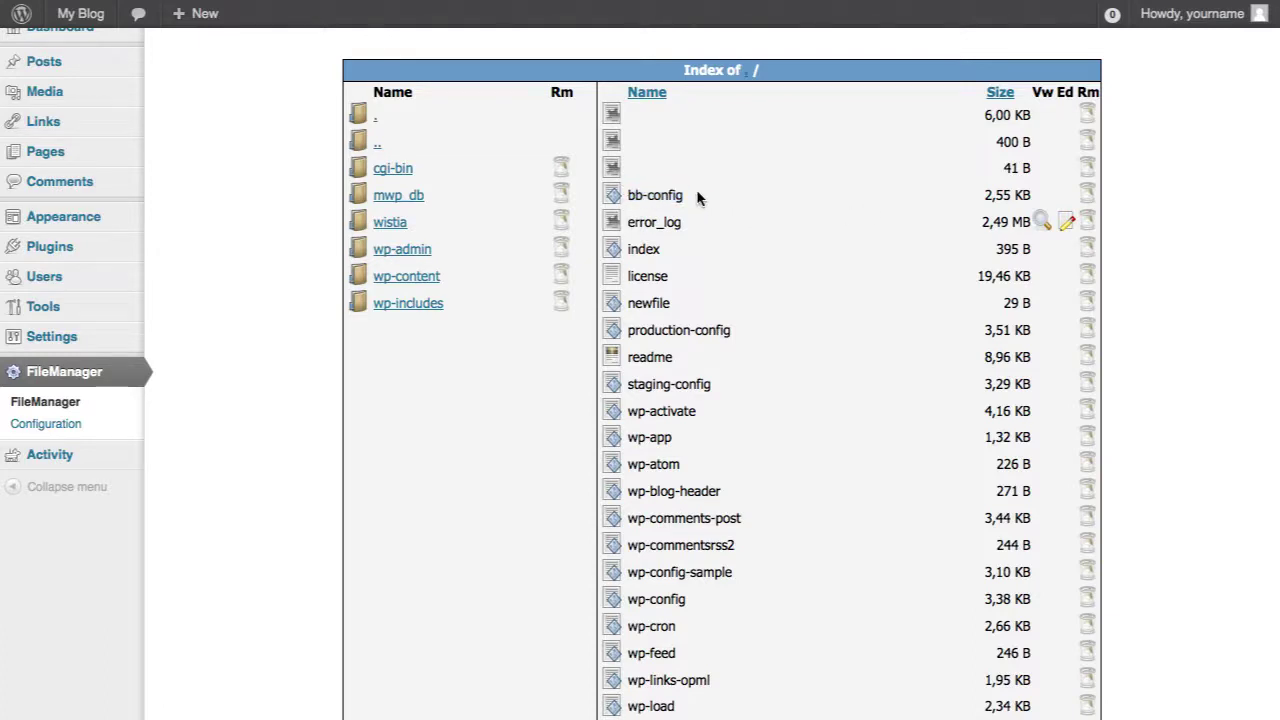
click(1089, 192)
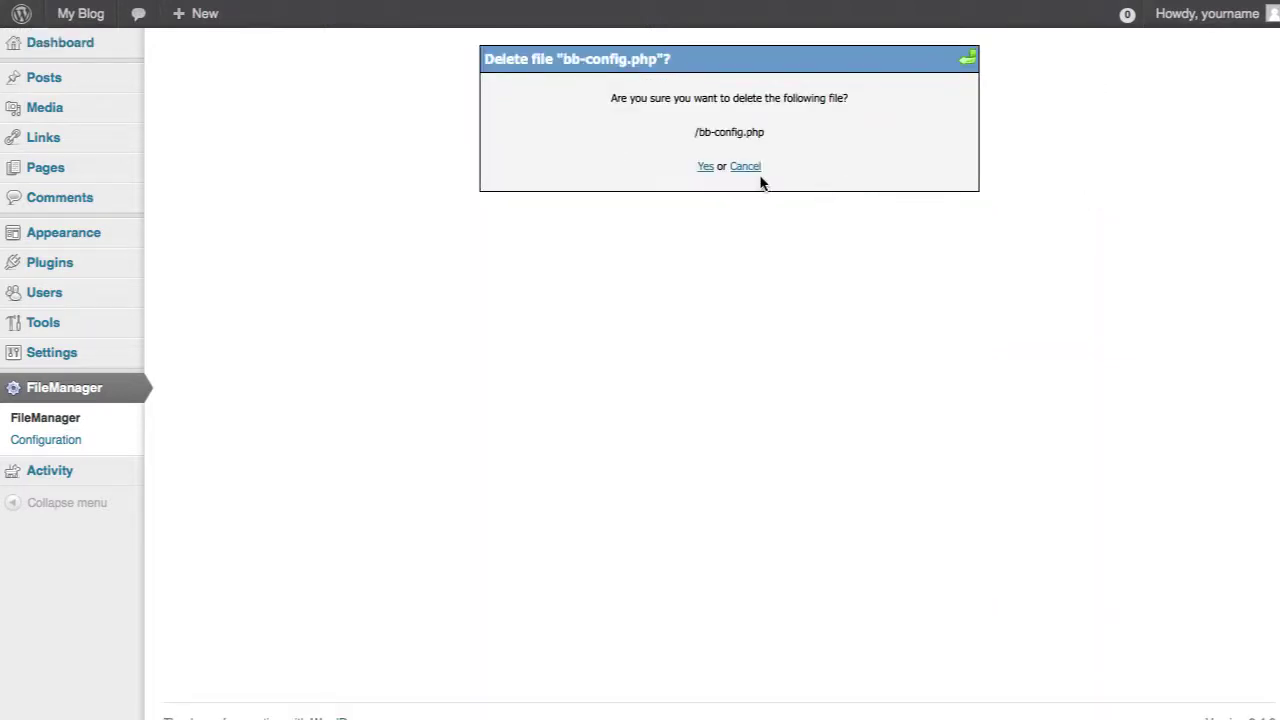
click(706, 167)
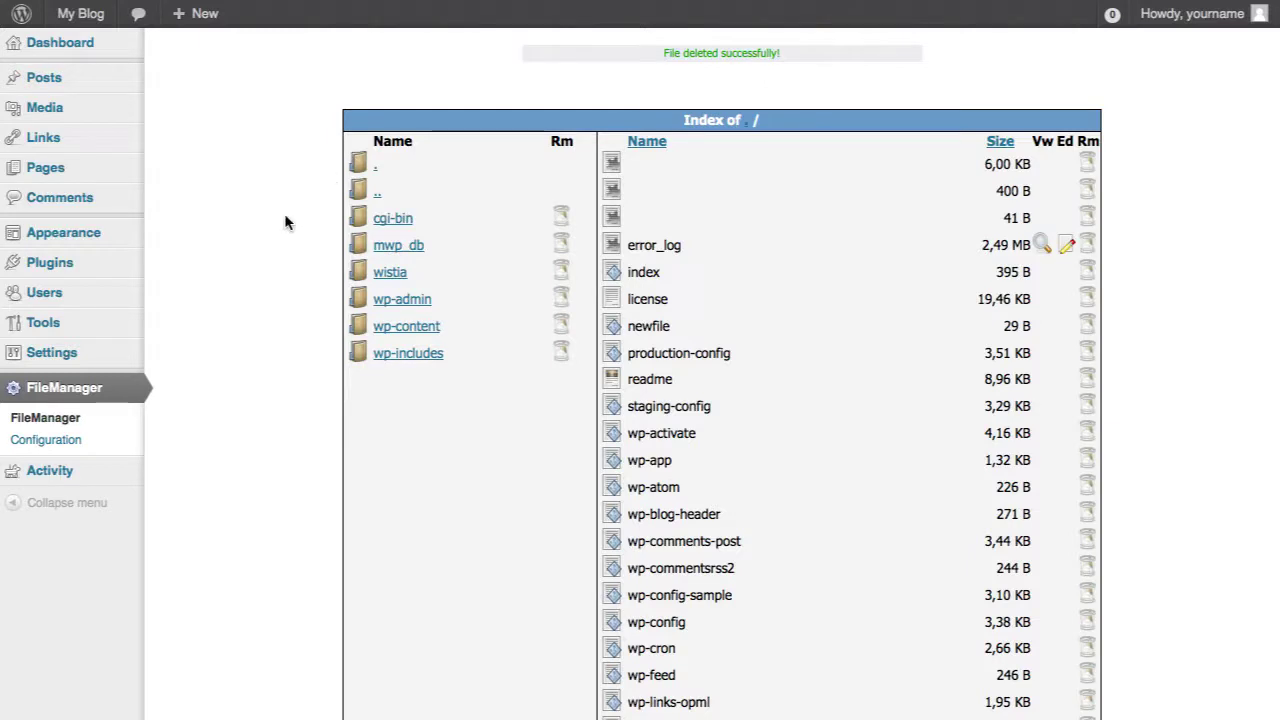
- Deactivate the WP-FileManager plugin from the Installed Plugins list
mouse_move(82, 262)
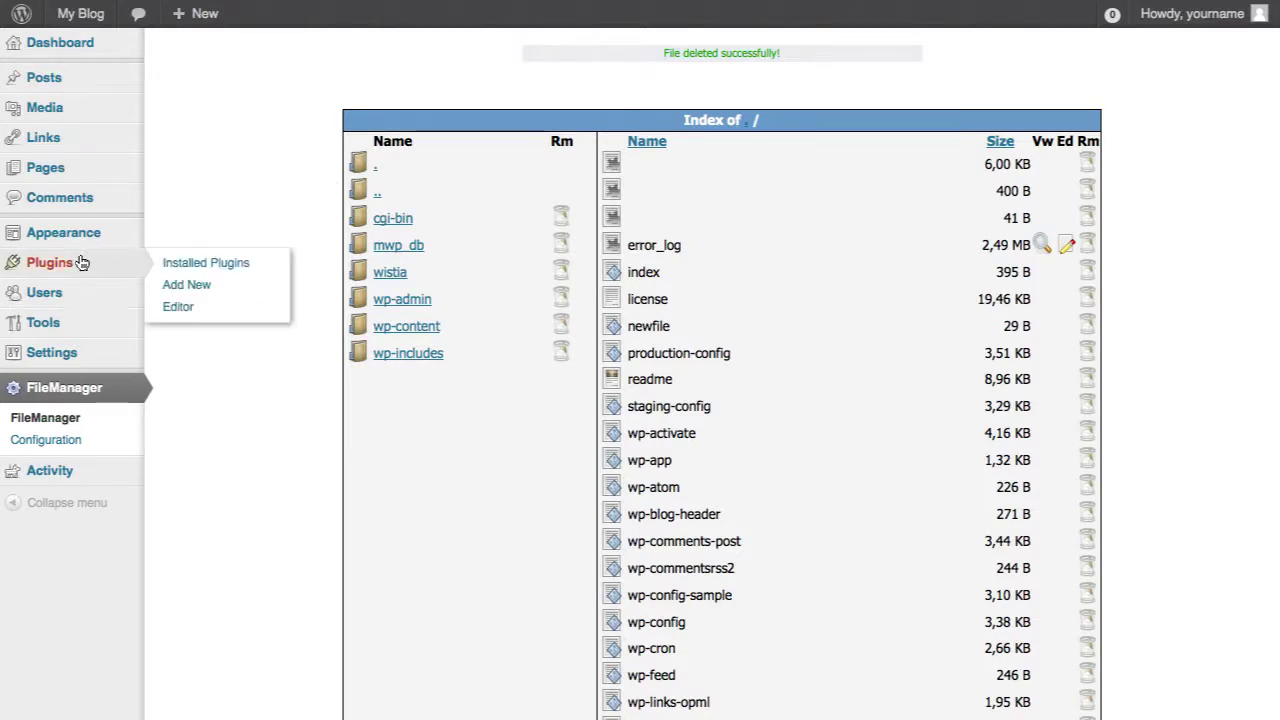
click(190, 268)
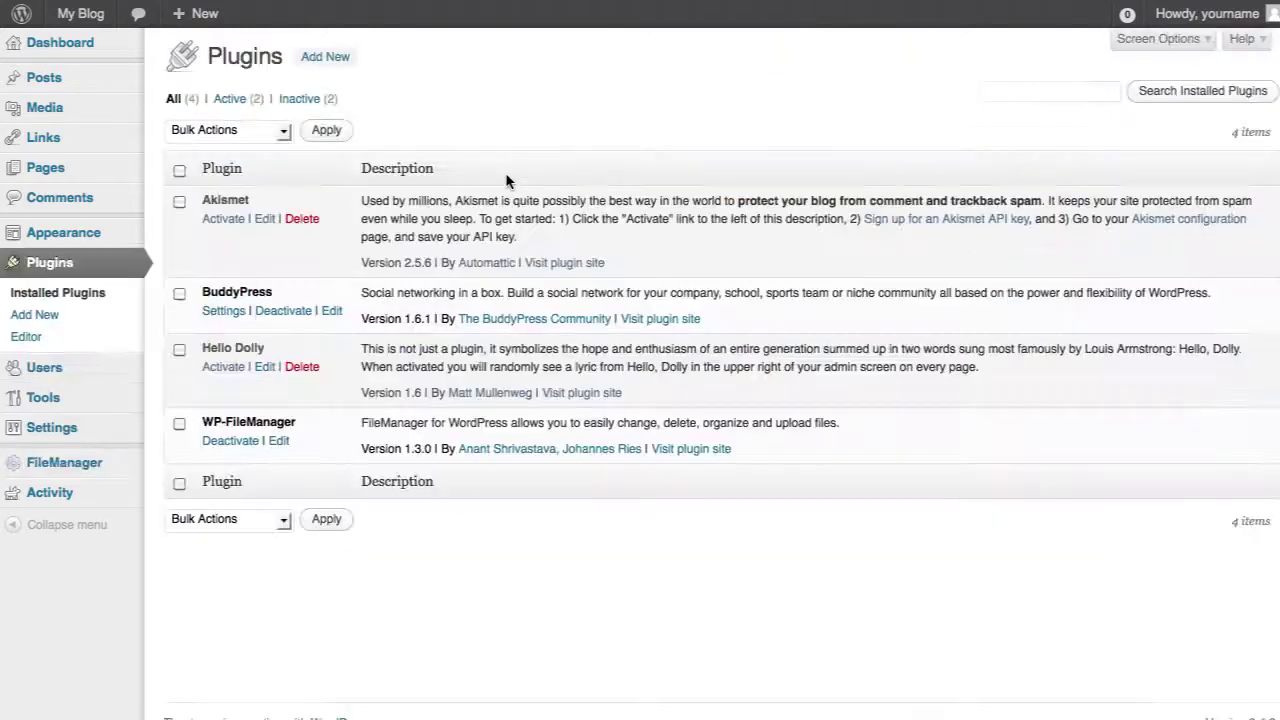
click(236, 452)
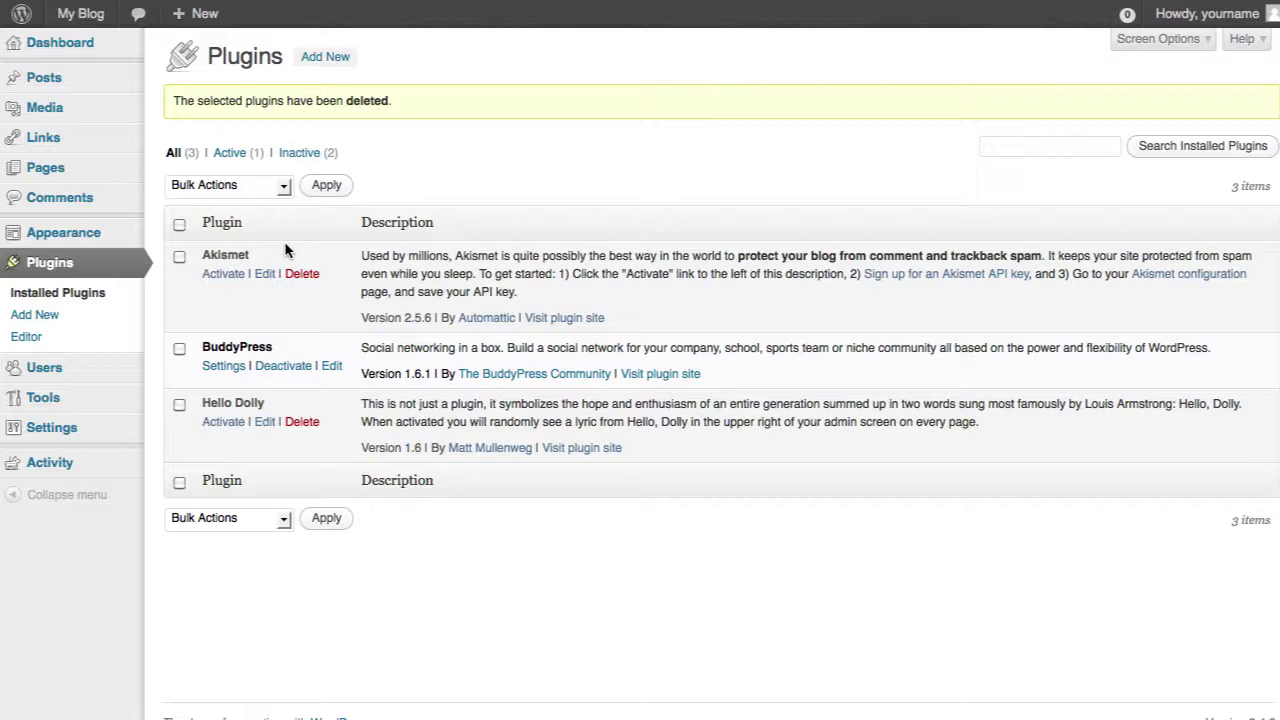
mouse_move(80, 424)
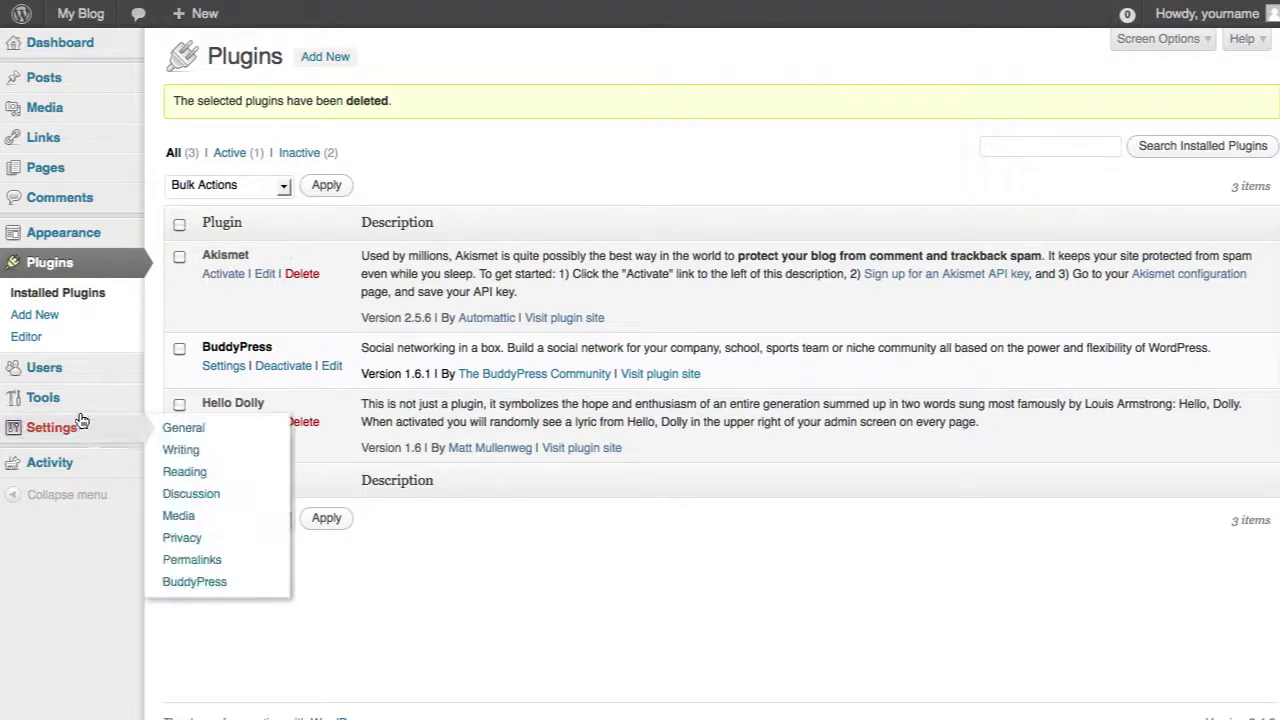
- Toggle the Discussion Forums component off and back on, saving the Components settings each time
click(212, 581)
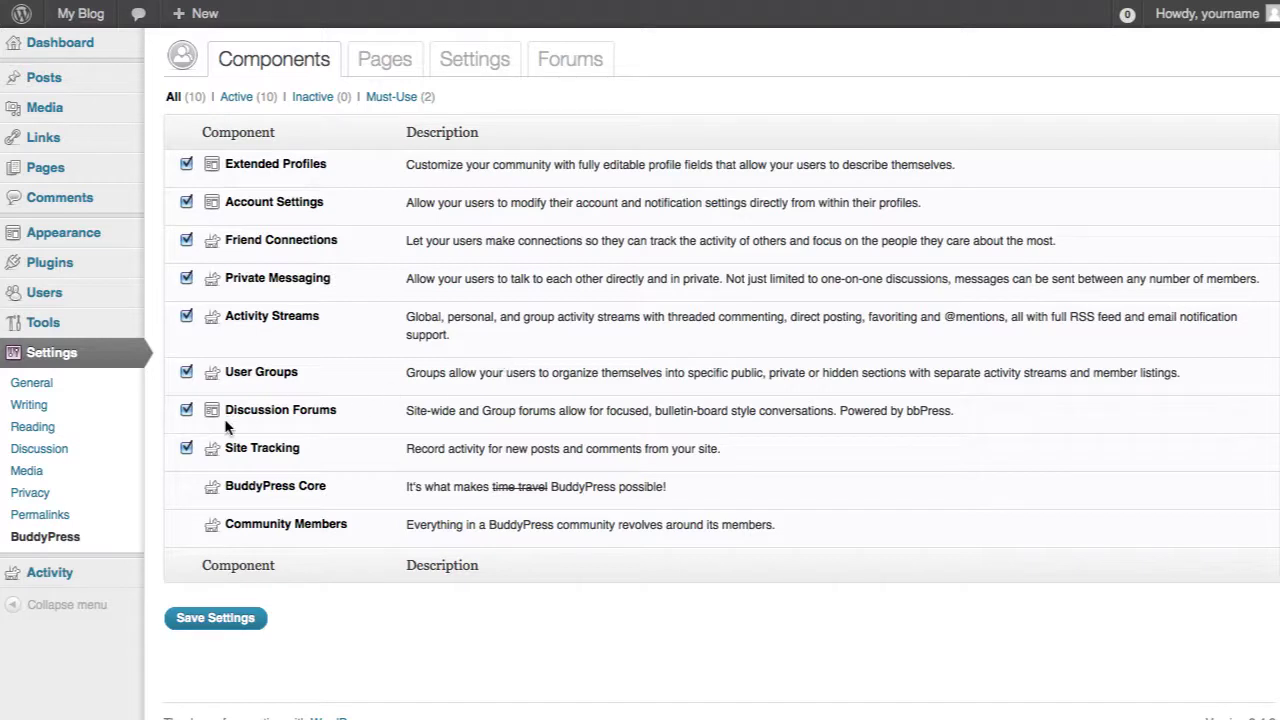
click(187, 411)
drag(340, 412, 228, 416)
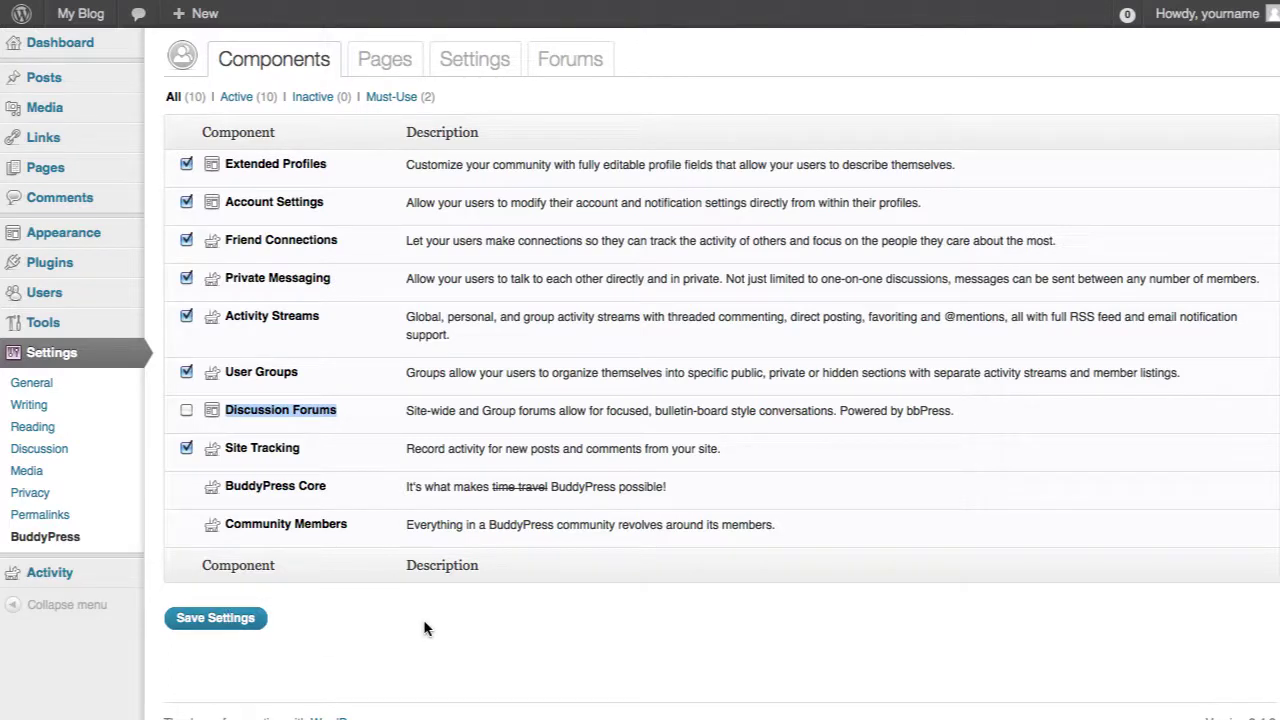
click(186, 482)
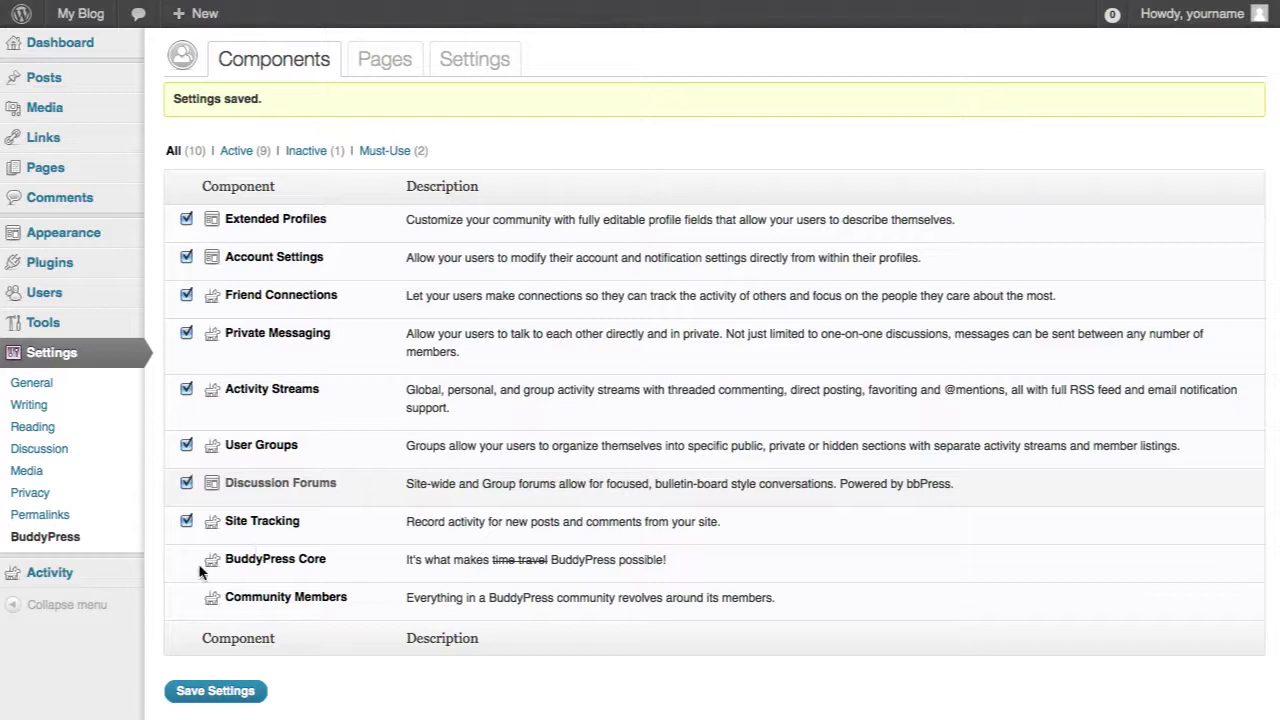
click(257, 690)
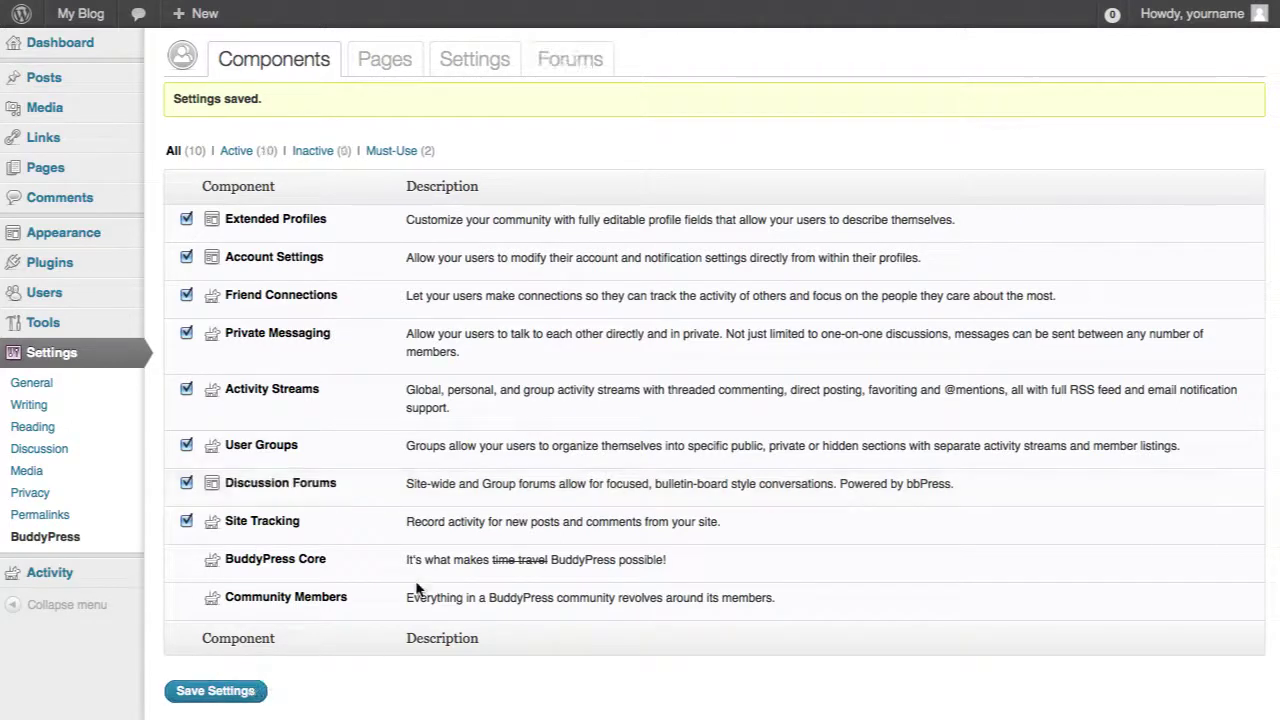
- Choose Install Group Forums on the Forums tab and complete the bbPress installation
click(573, 61)
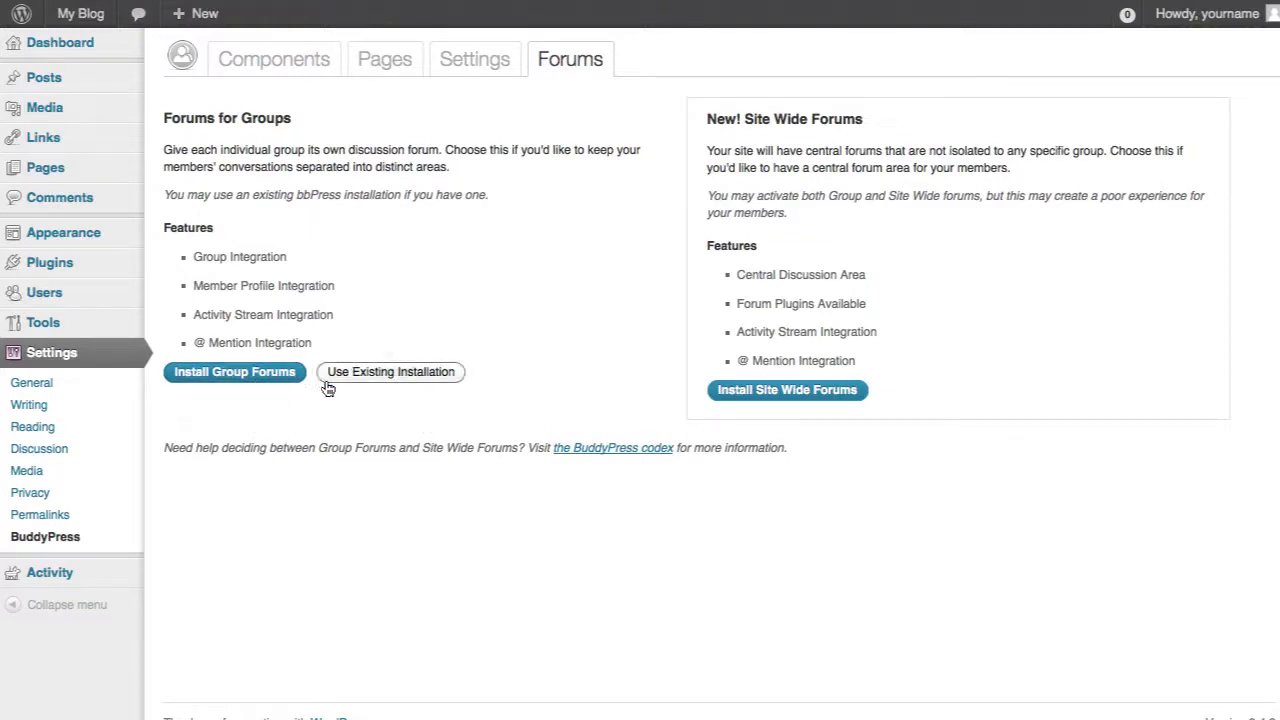
click(229, 372)
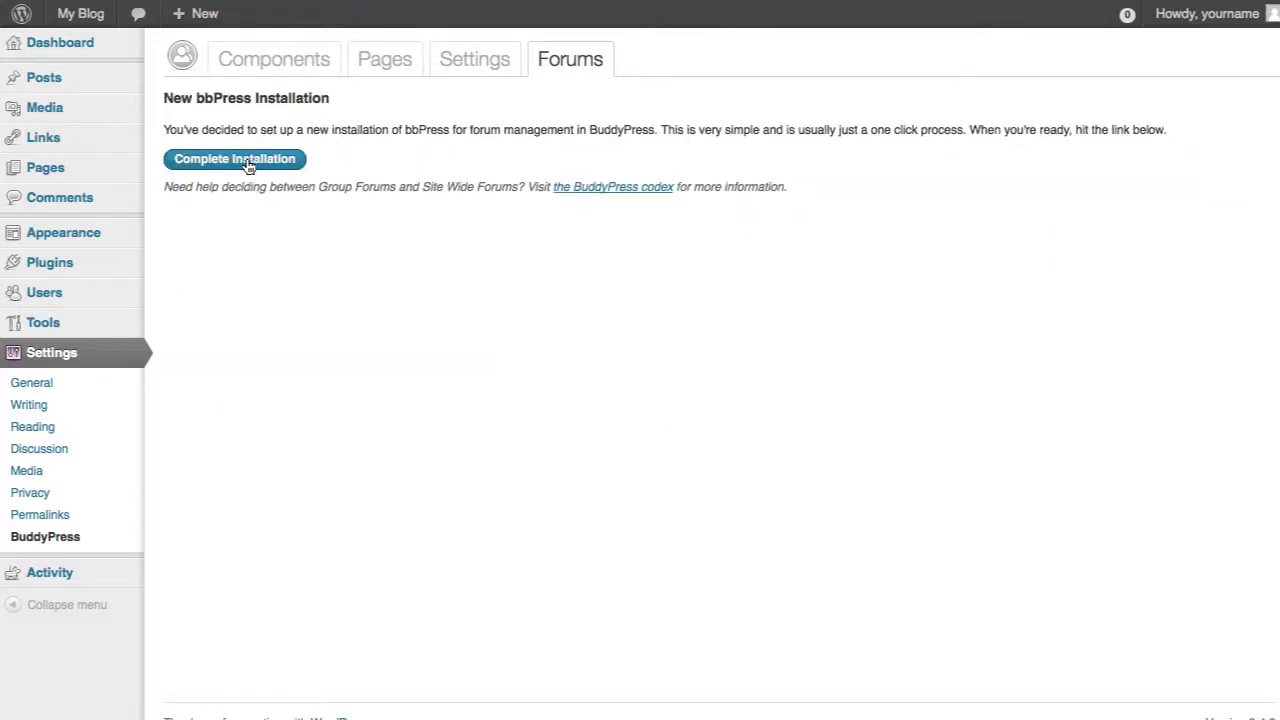
click(248, 162)
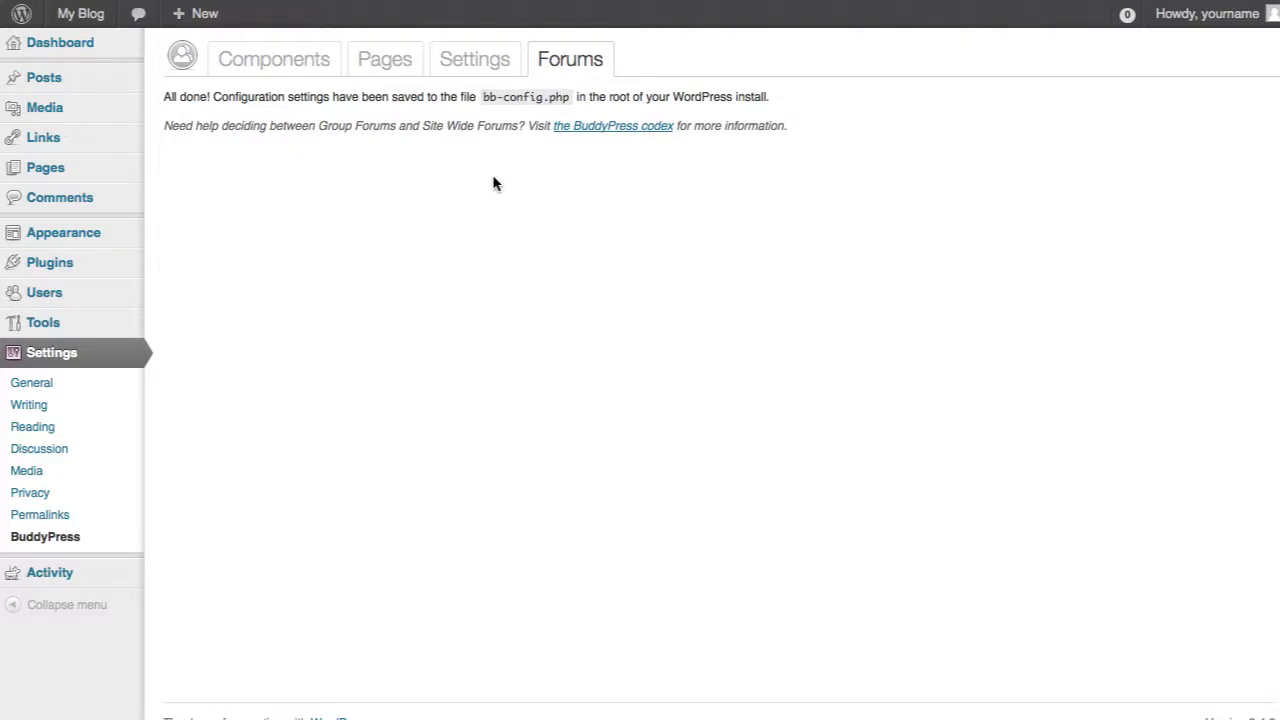
- Open the live My Blog site in a new tab and view its Groups directory
mouse_move(63, 17)
right_click(98, 47)
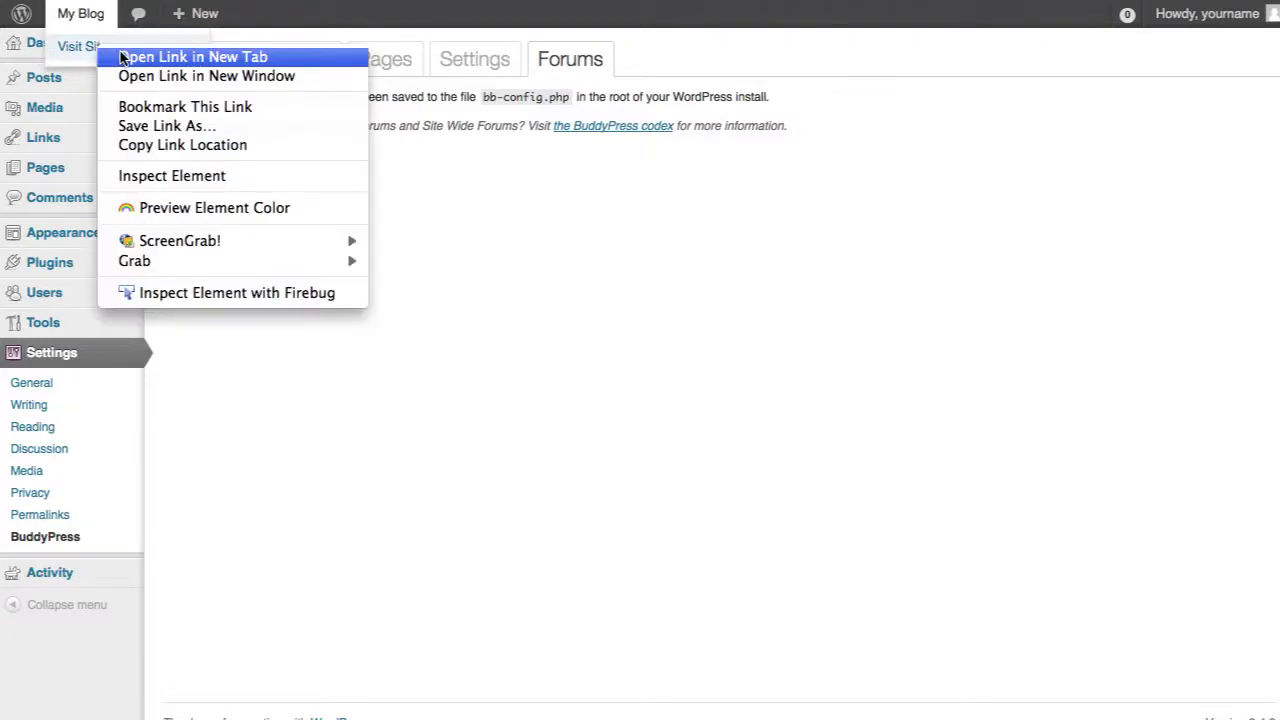
click(120, 57)
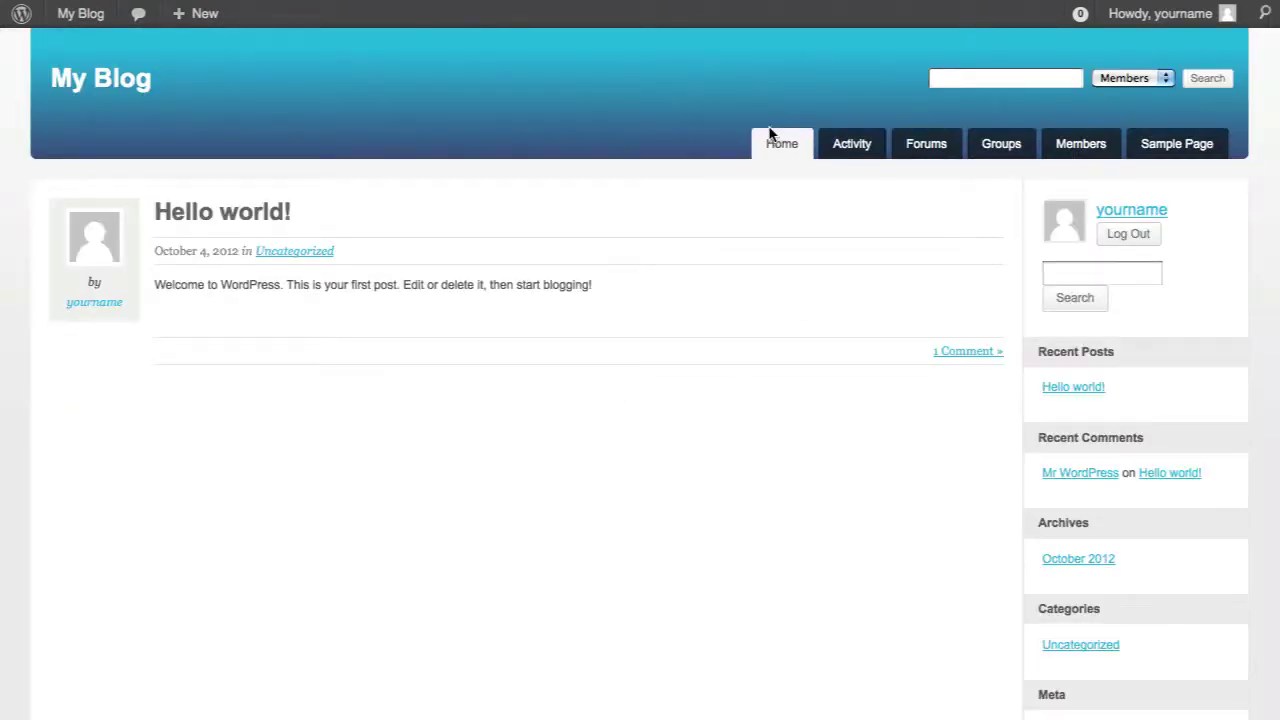
click(922, 148)
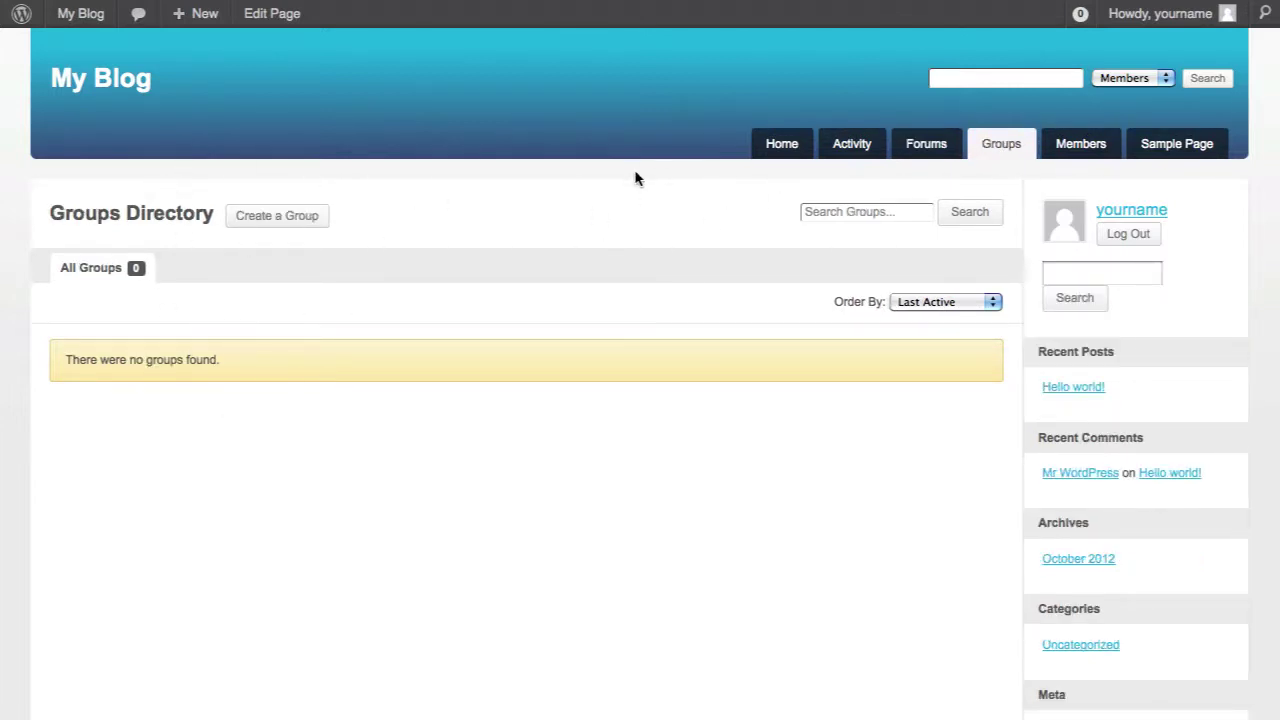
- Start a new group named Sample Group with the description Testing
click(311, 225)
click(257, 345)
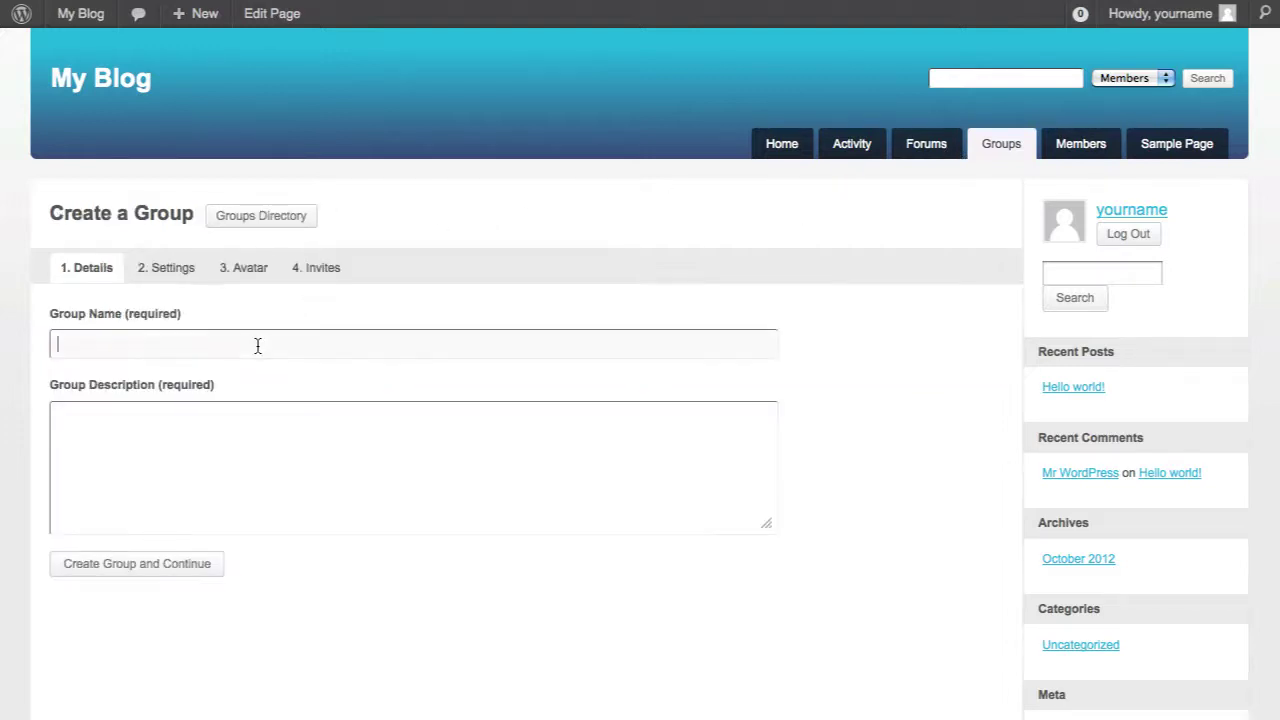
text(Sample)
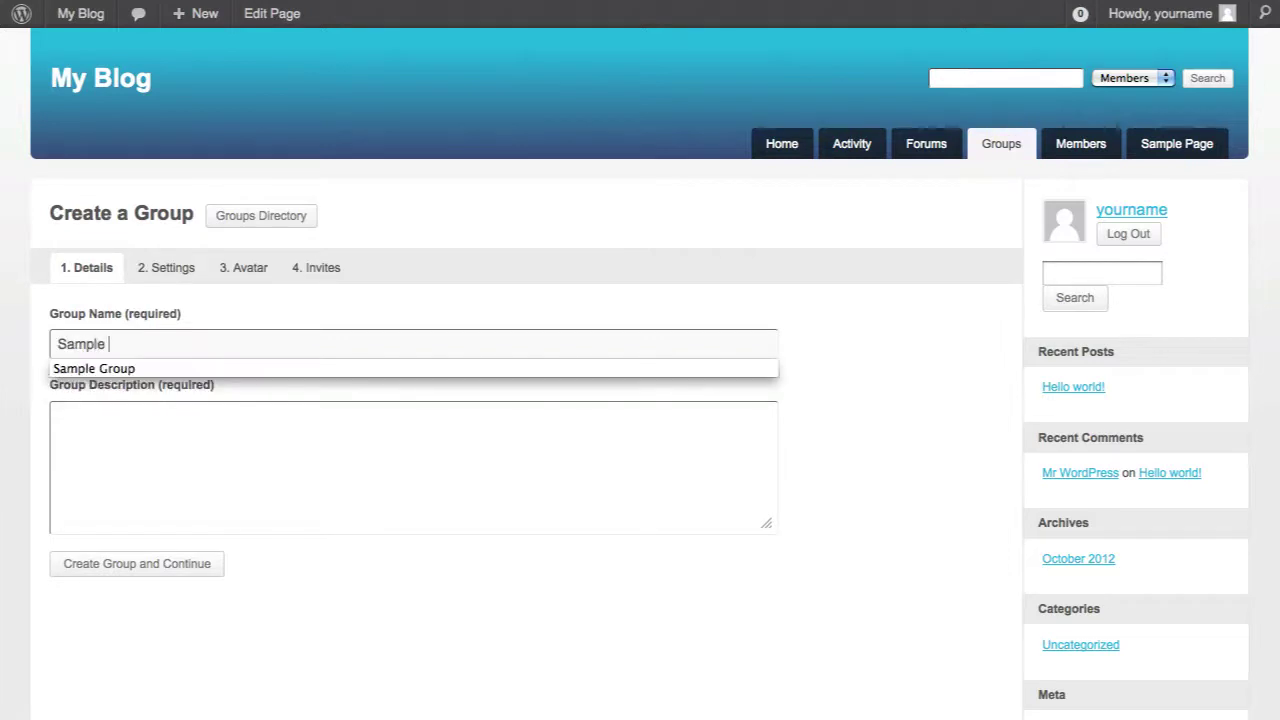
key(Down)
key(Return)
key(Tab)
text(Testing)
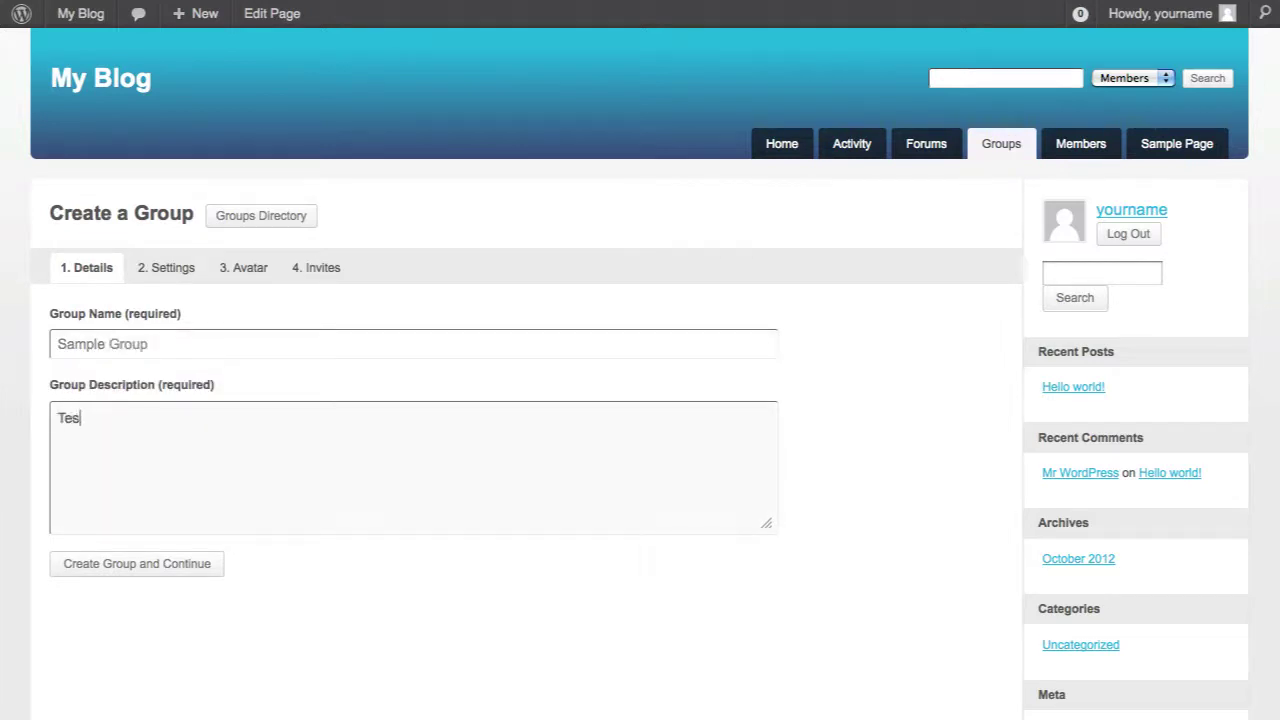
- Create the group, stepping through settings, skipping the avatar and invites, and finish
click(184, 578)
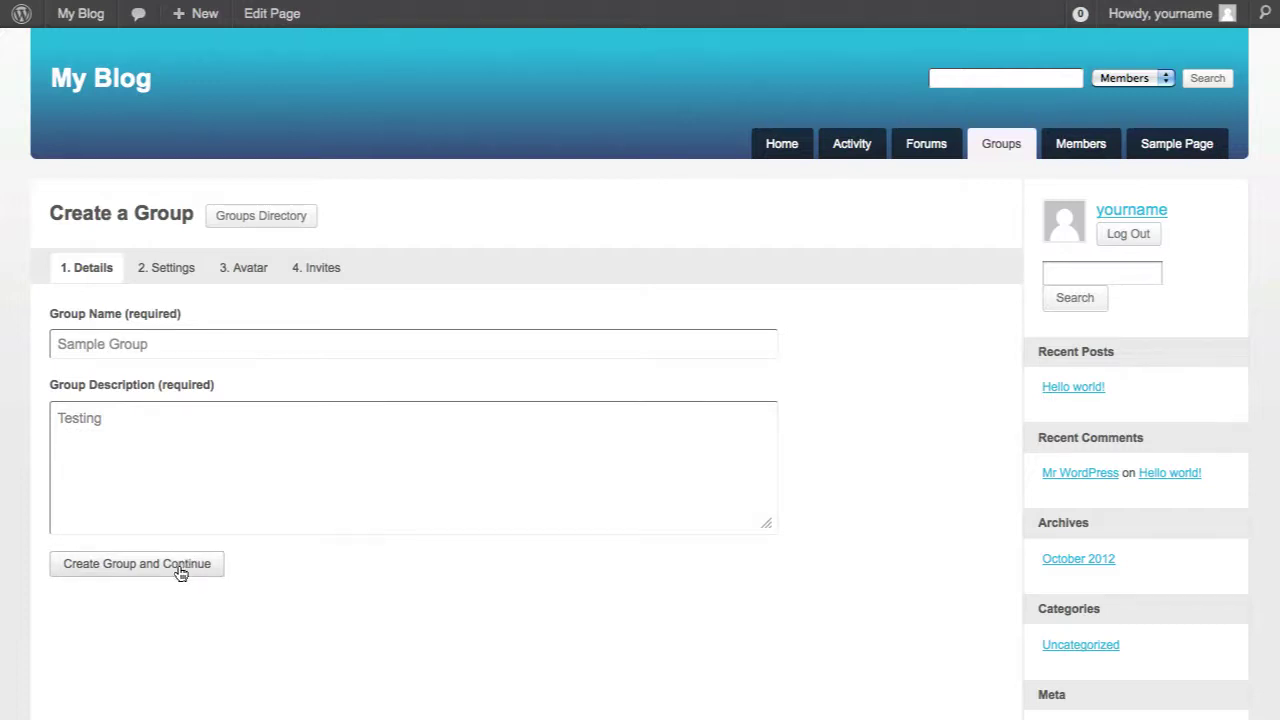
scroll(191, 477, down, 3)
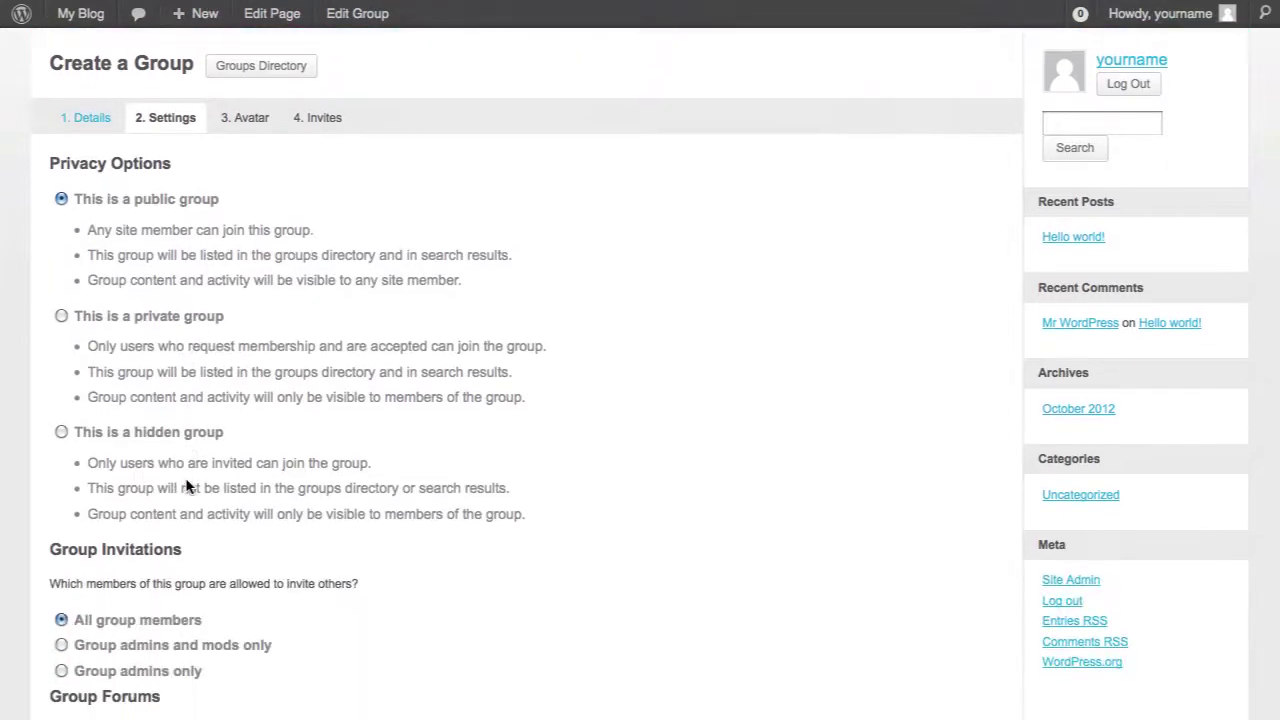
scroll(185, 482, down, 2)
click(254, 677)
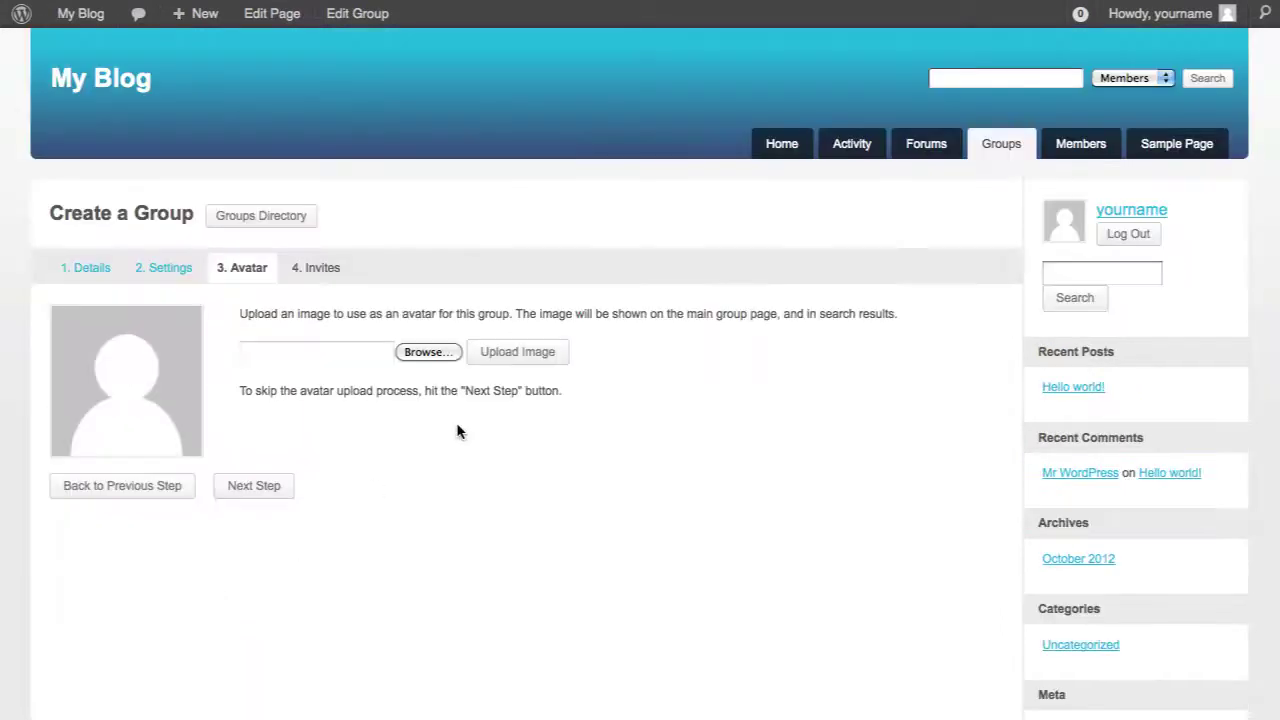
click(254, 485)
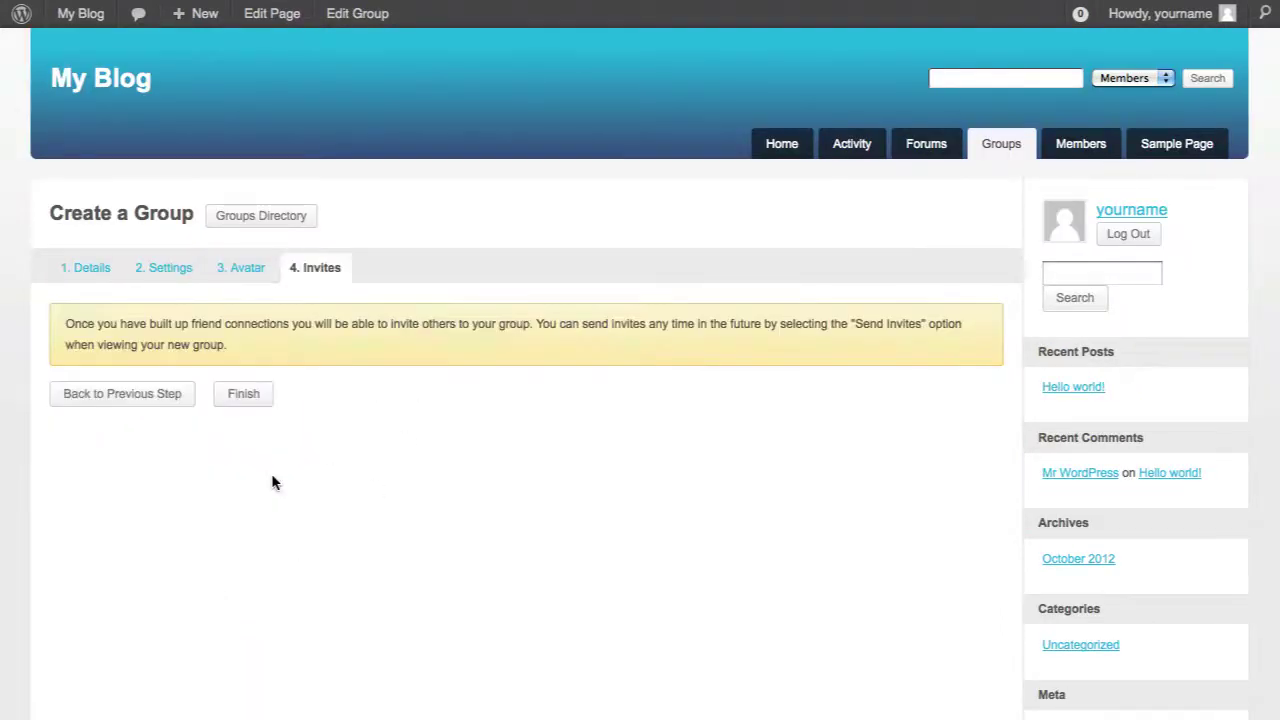
click(245, 396)
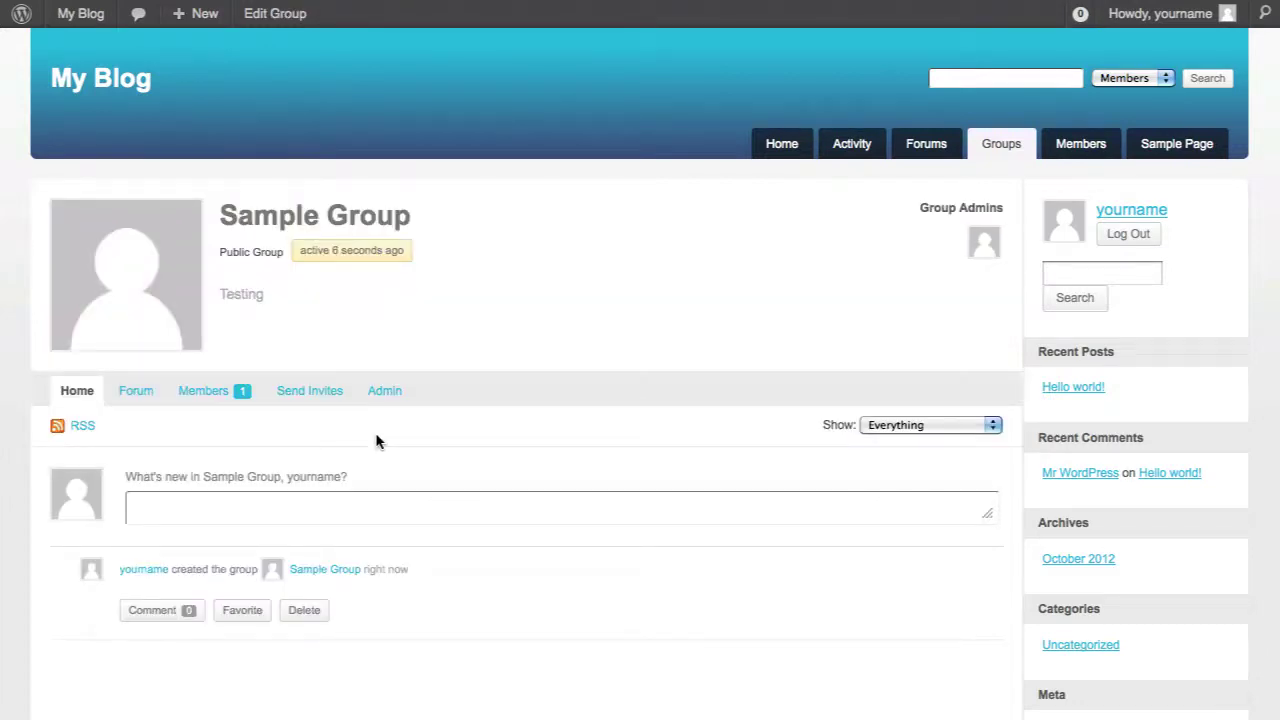
- Post a topic titled 'testing' with content 'test' and tag 'test' in the group forum
click(137, 393)
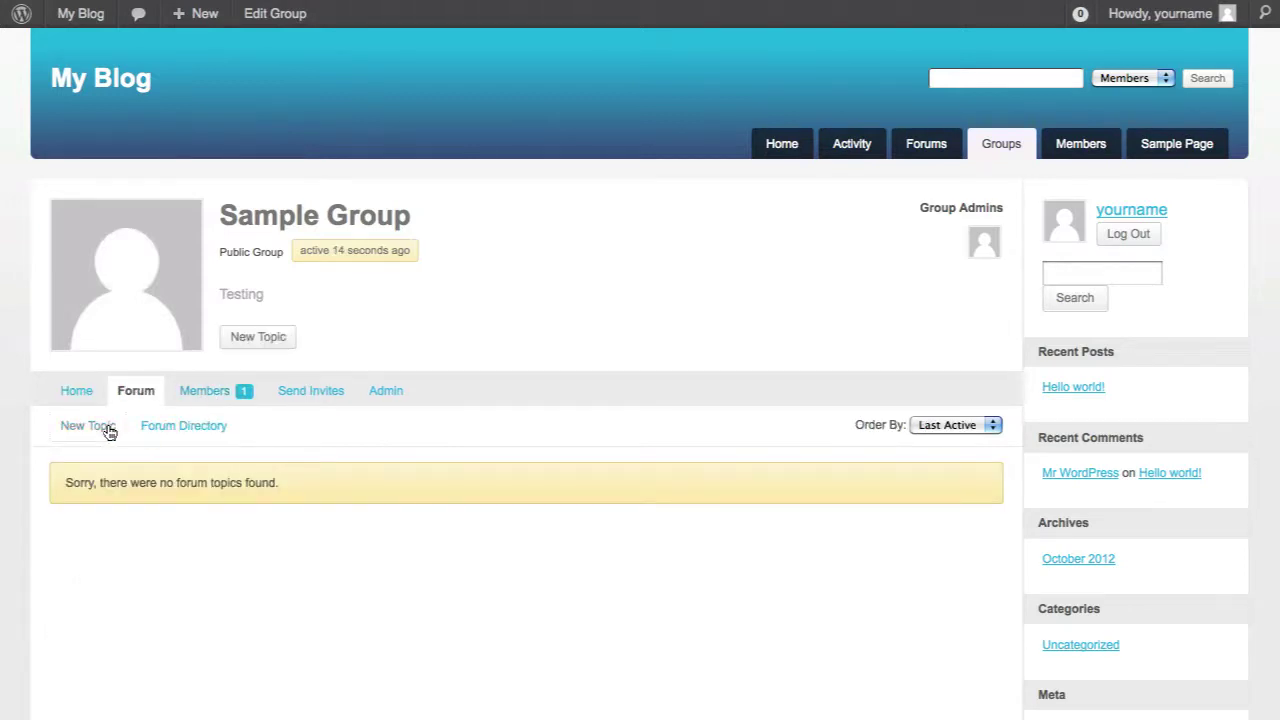
click(104, 428)
scroll(281, 608, down, 3)
text(tst)
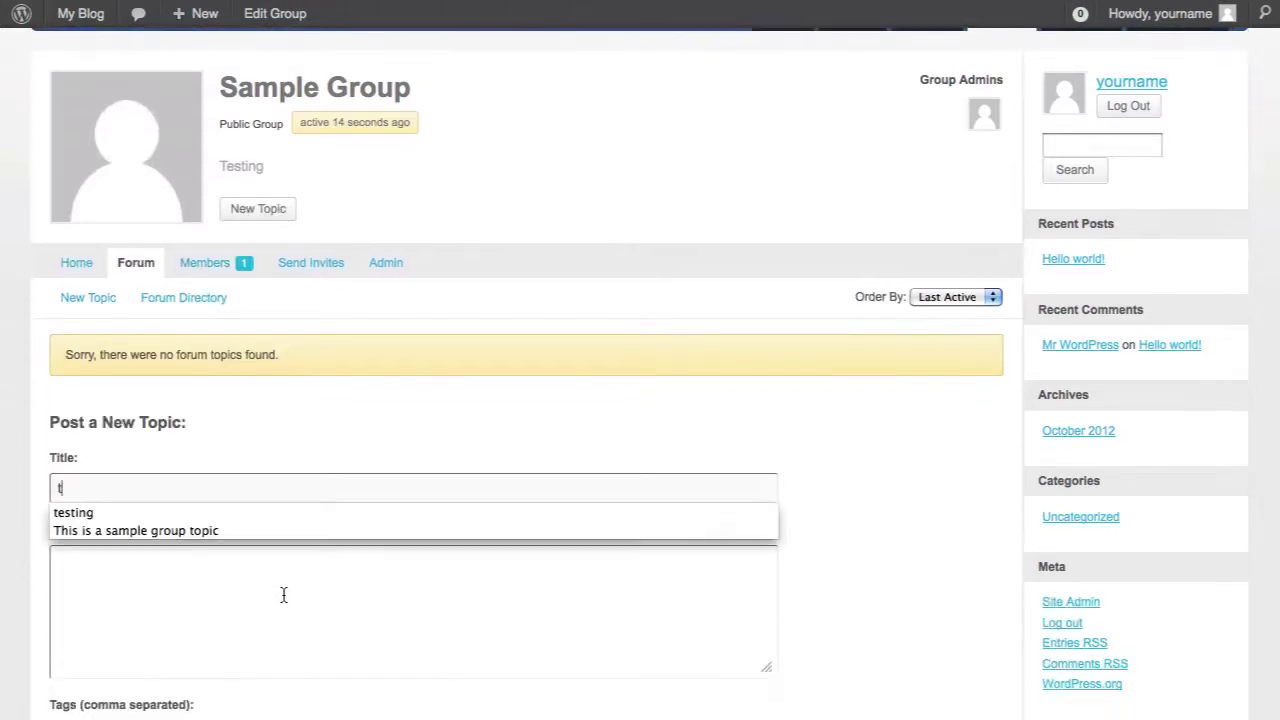
key(BackSpace)
key(BackSpace)
text(est)
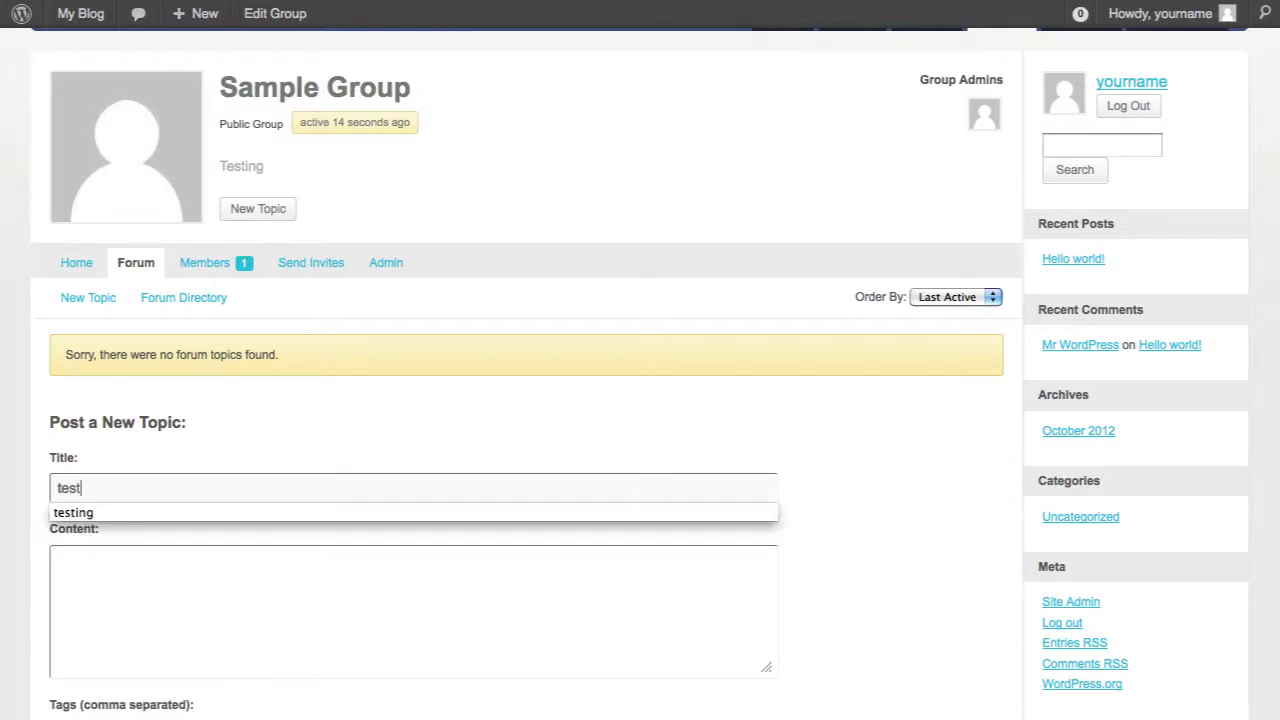
key(Down)
key(Tab)
text(test)
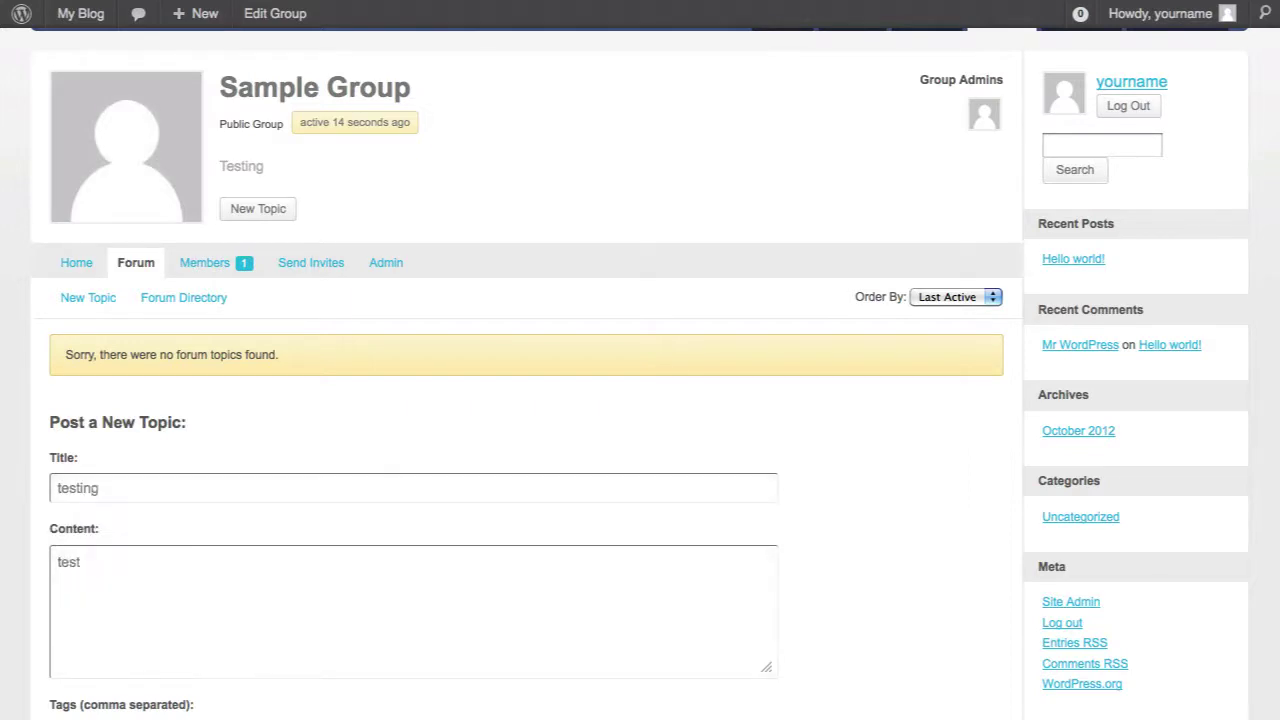
key(Tab)
text(test)
scroll(320, 508, down, 3)
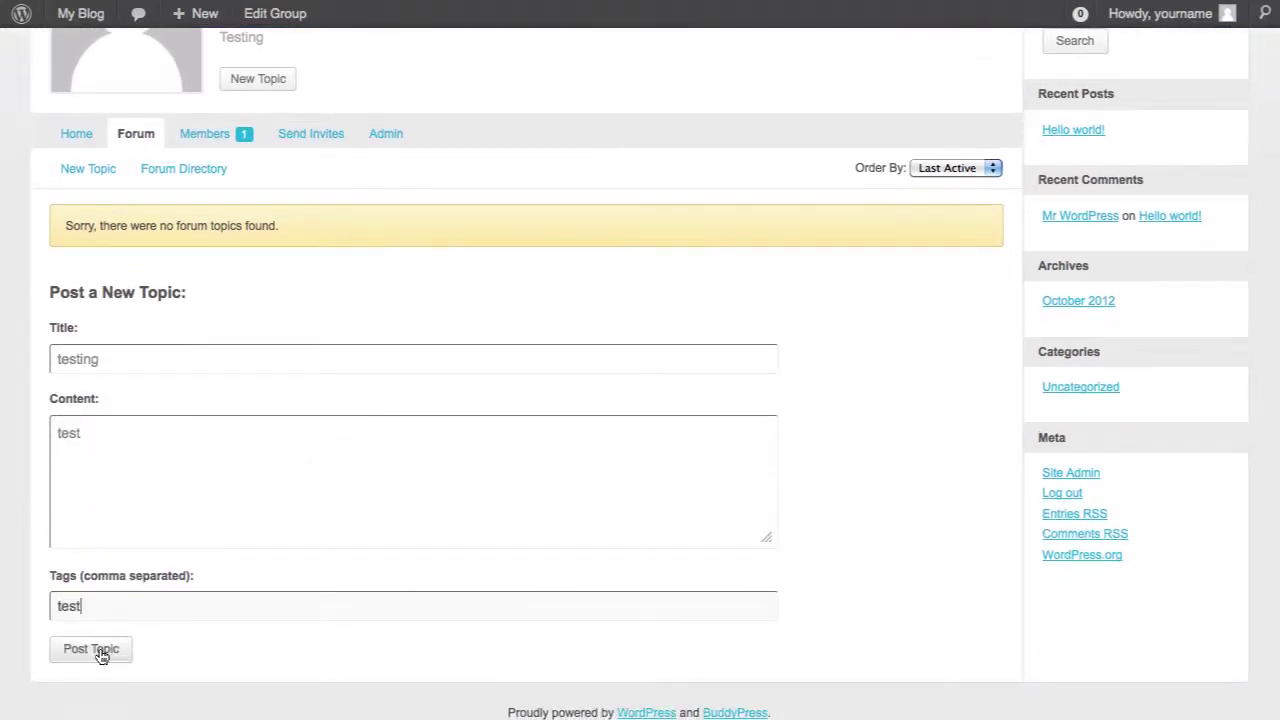
click(101, 656)
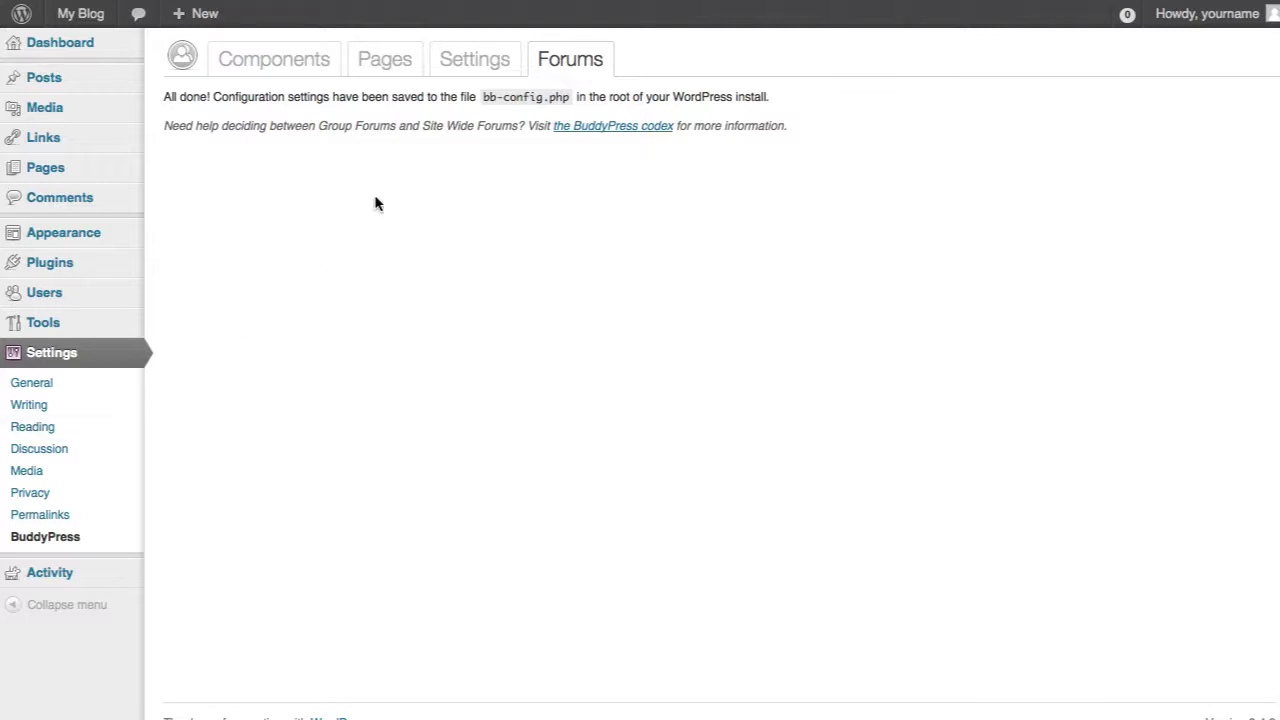
- Install site-wide forums and activate the bbPress 2.1.2 plugin
click(557, 65)
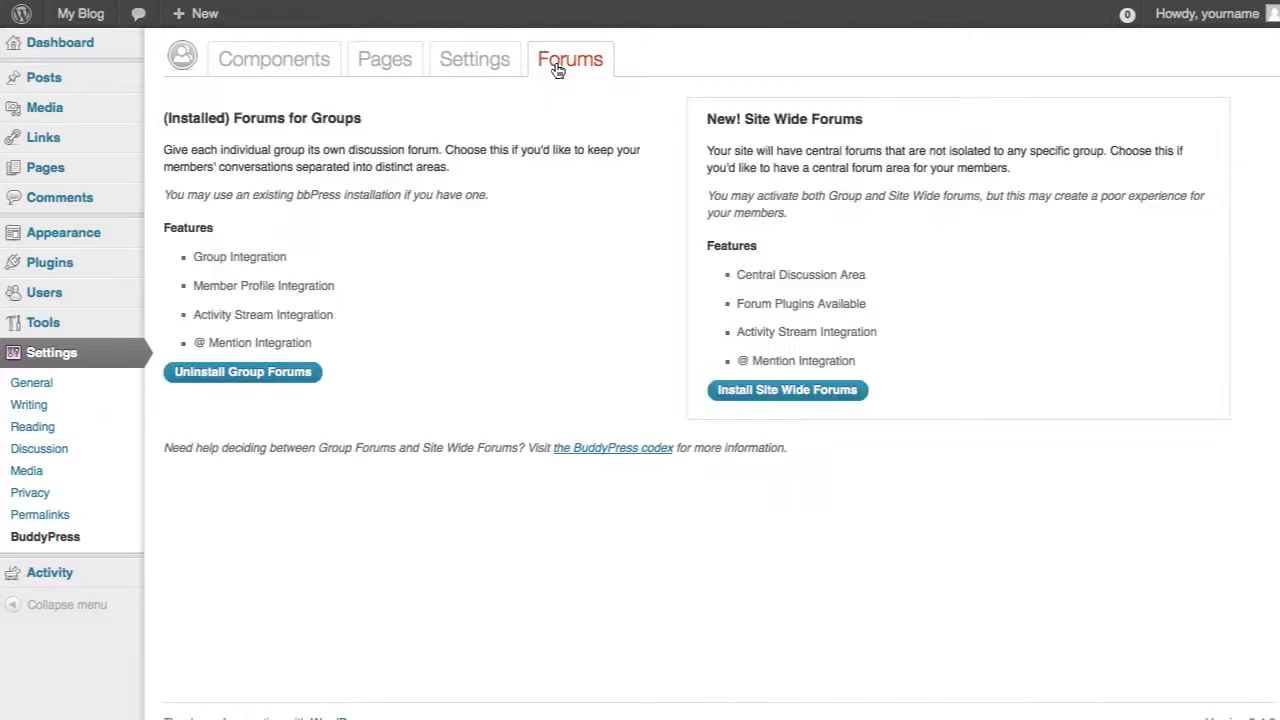
click(765, 392)
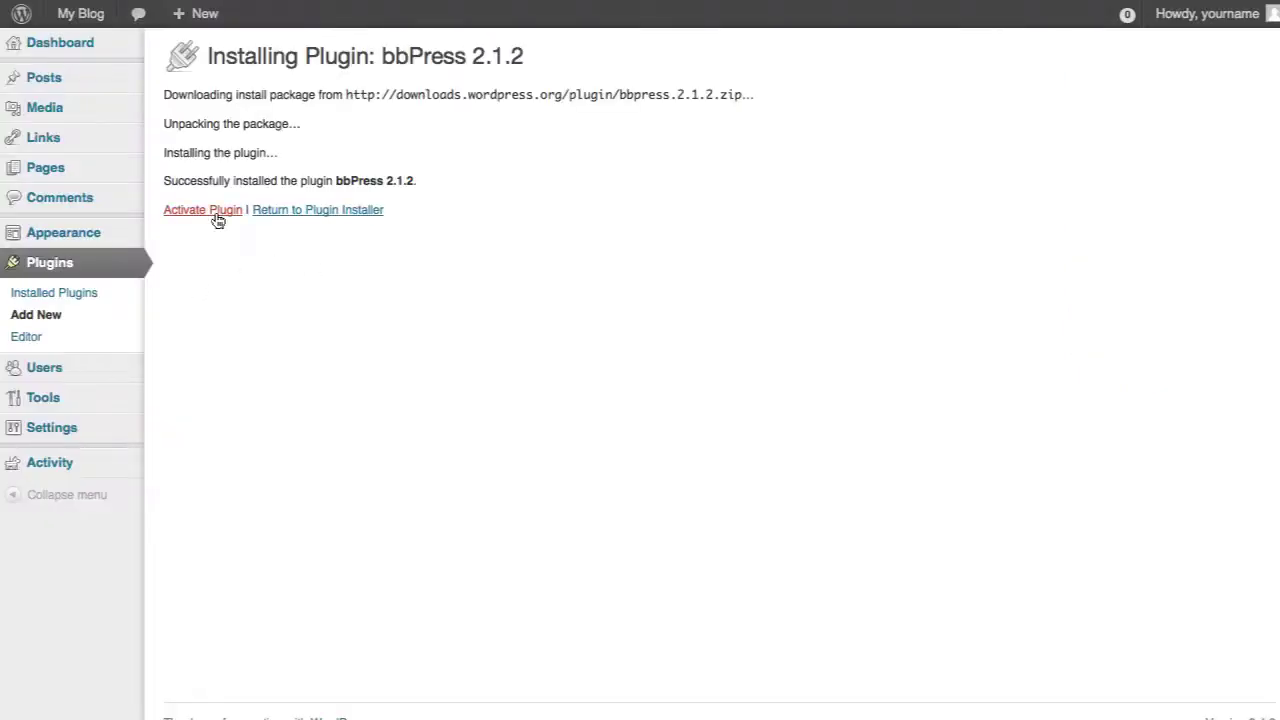
click(216, 214)
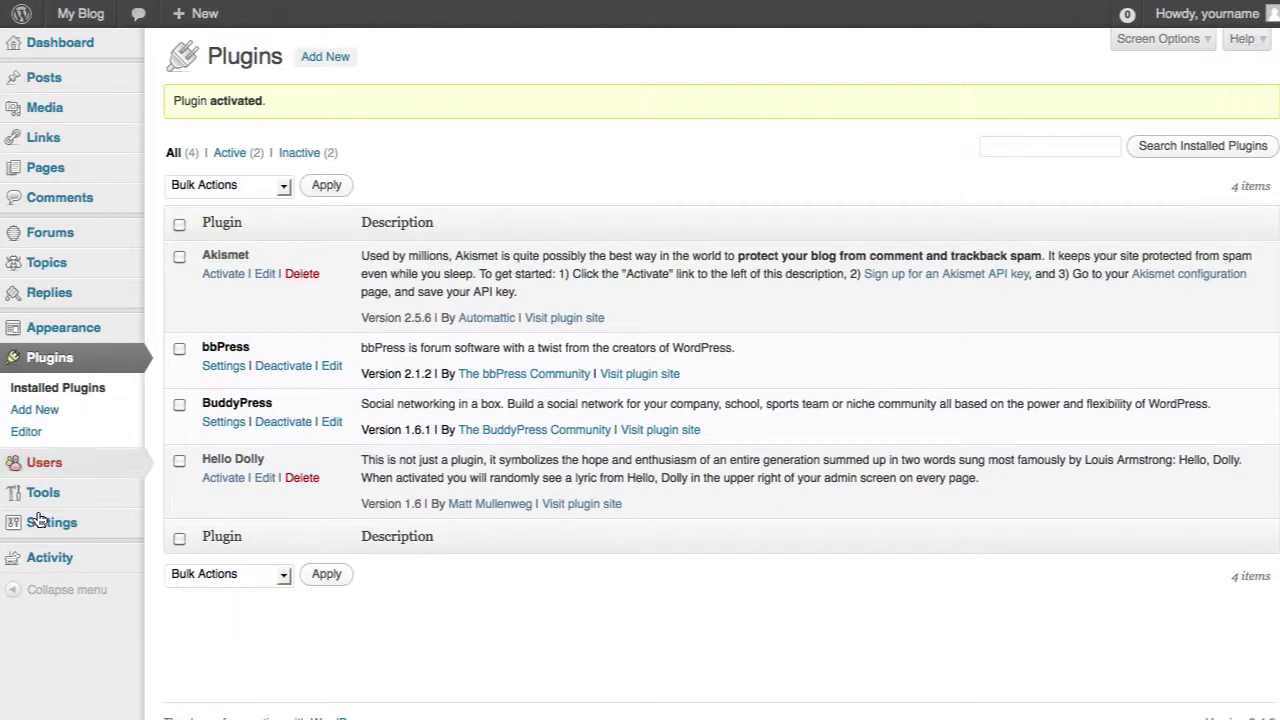
mouse_move(45, 528)
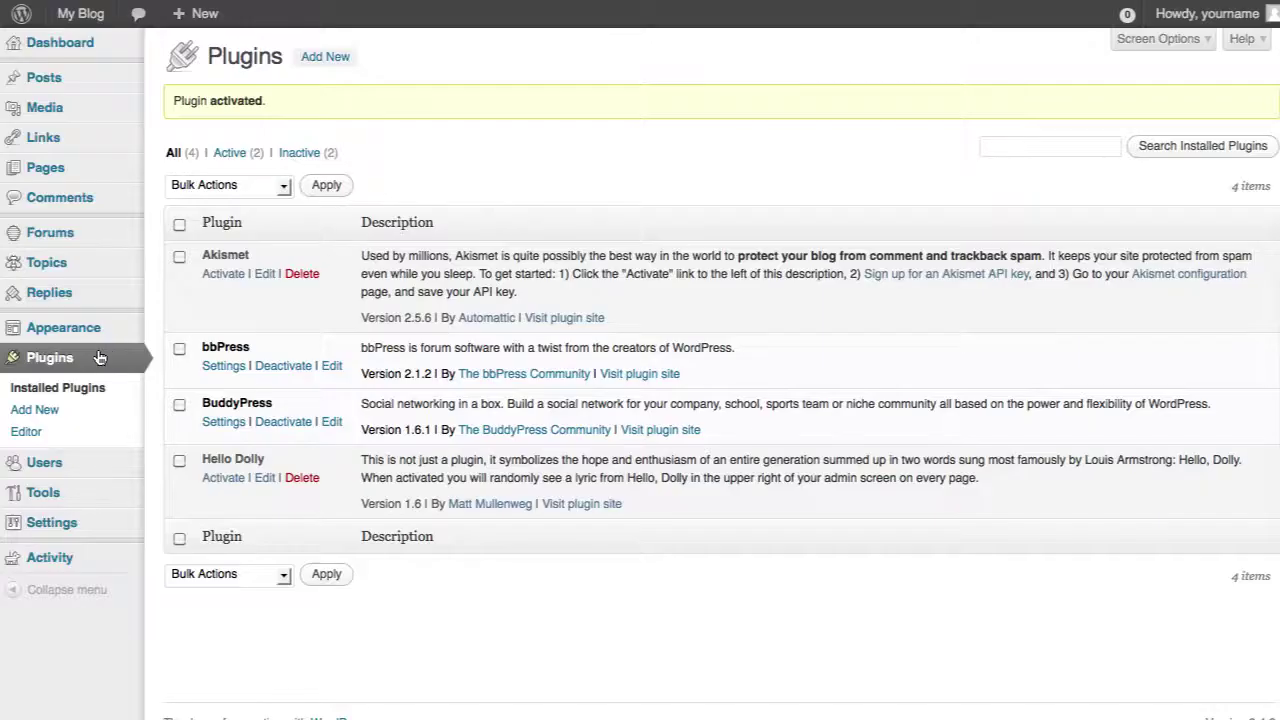
mouse_move(62, 522)
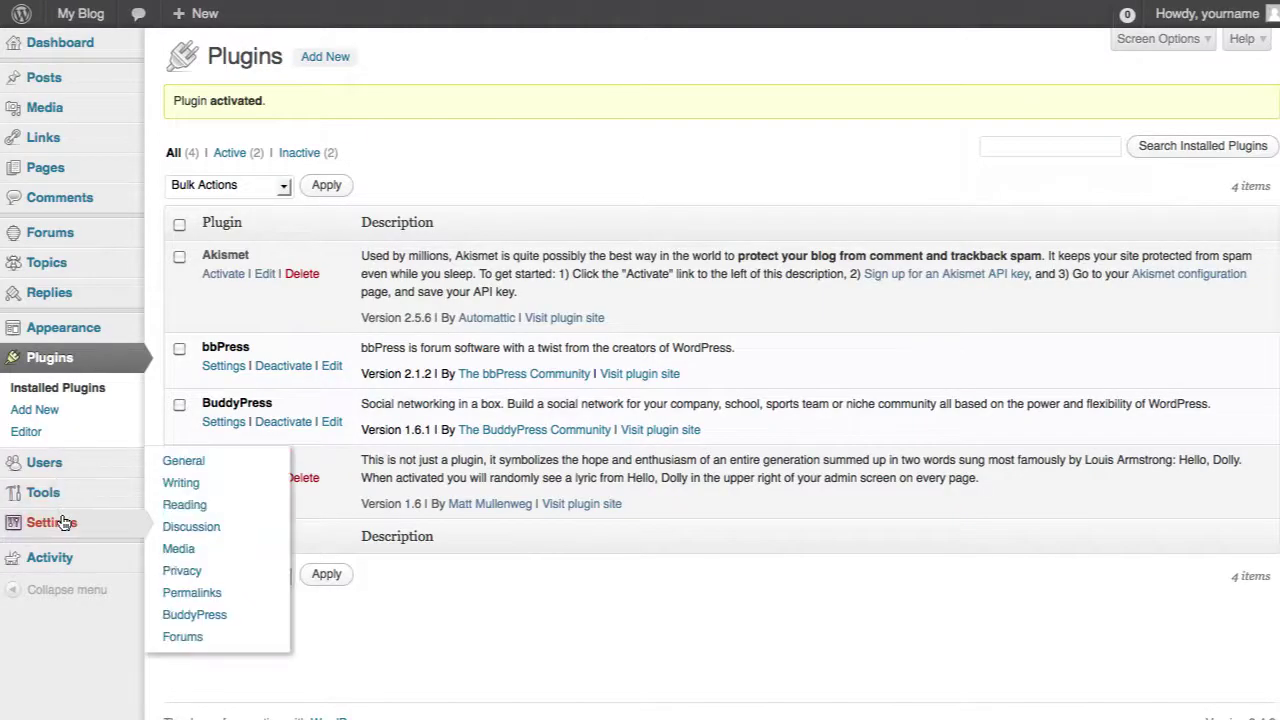
- Review the bbPress forum settings, including Auto-embed Links and the BuddyPress conflict warning
click(183, 637)
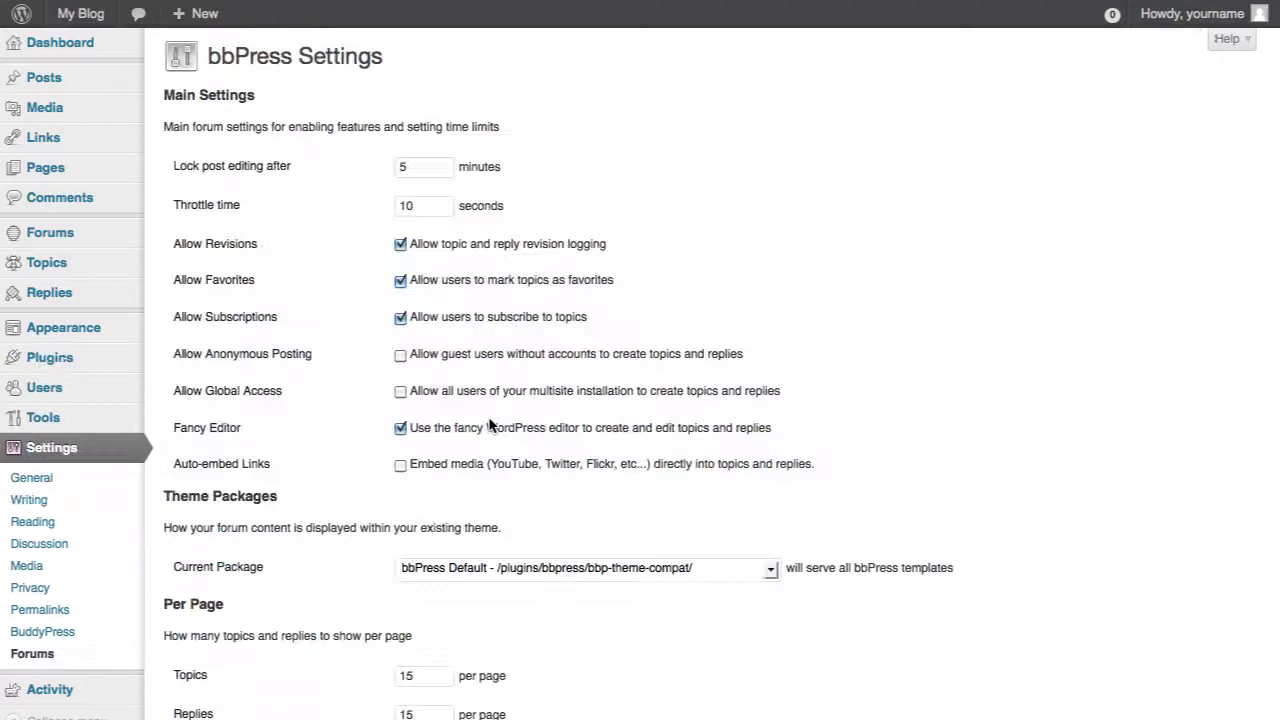
scroll(487, 414, down, 5)
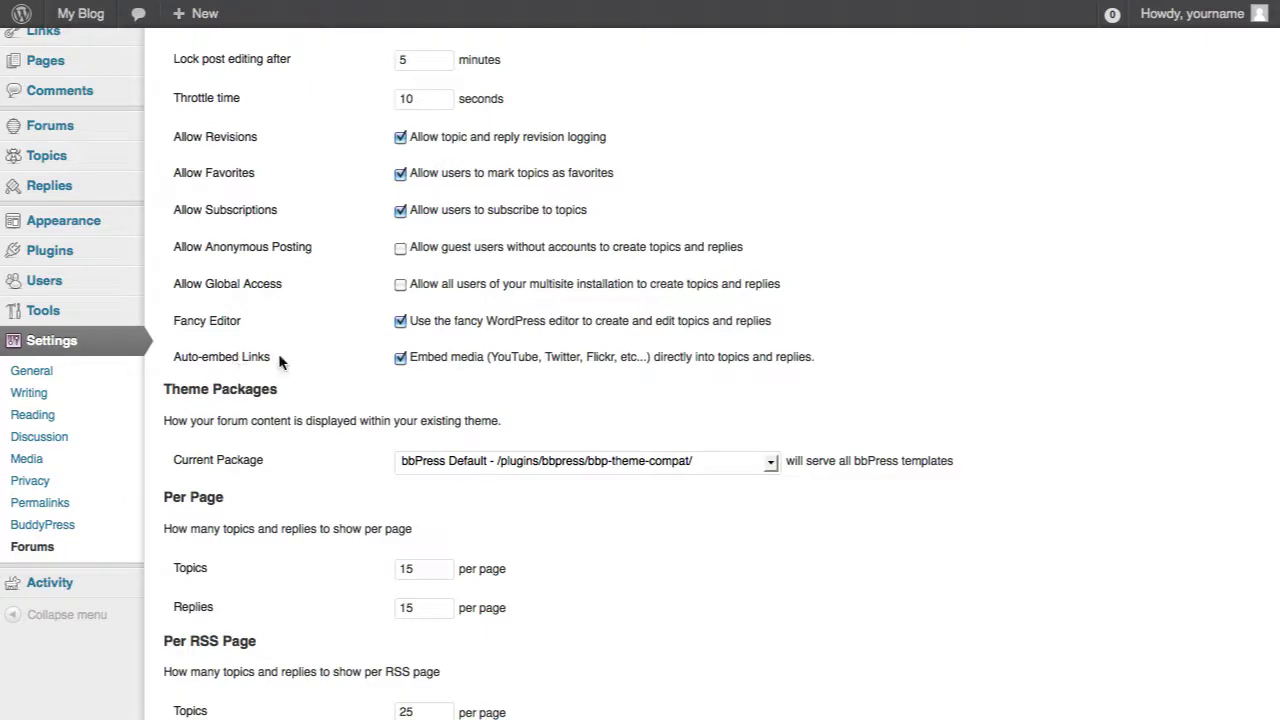
drag(277, 357, 166, 358)
click(351, 360)
scroll(378, 362, down, 1)
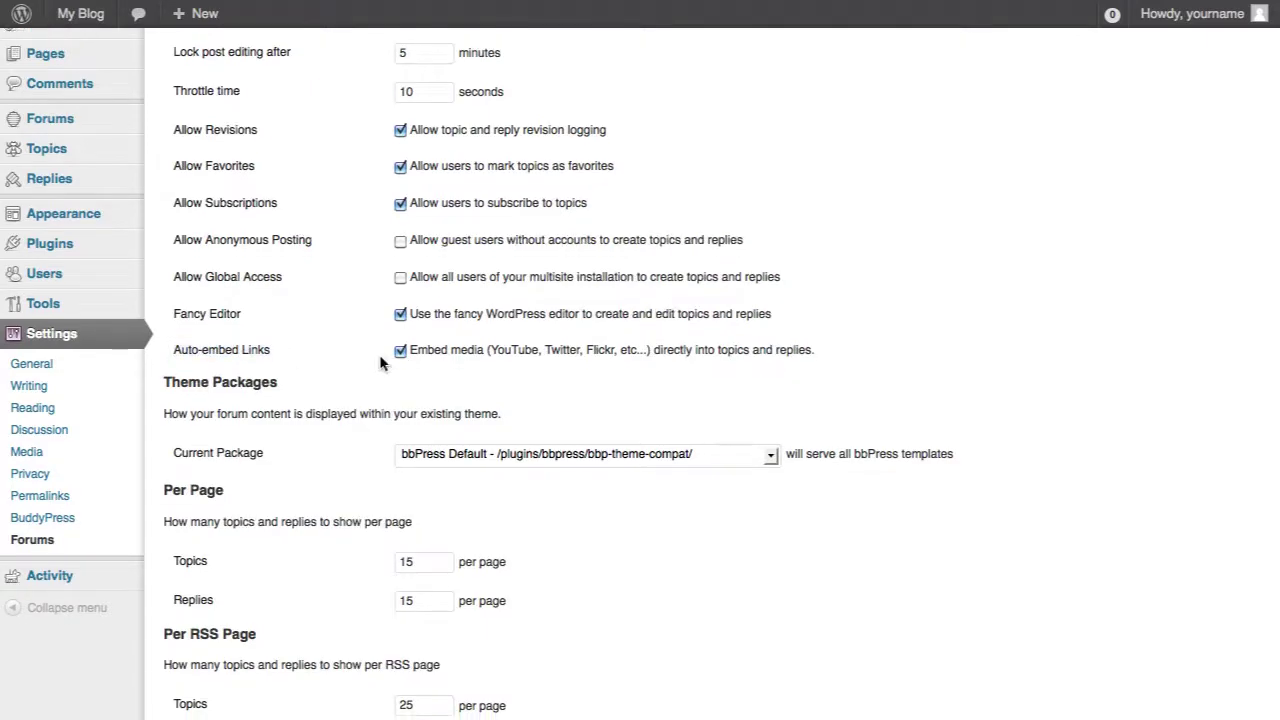
scroll(590, 326, down, 4)
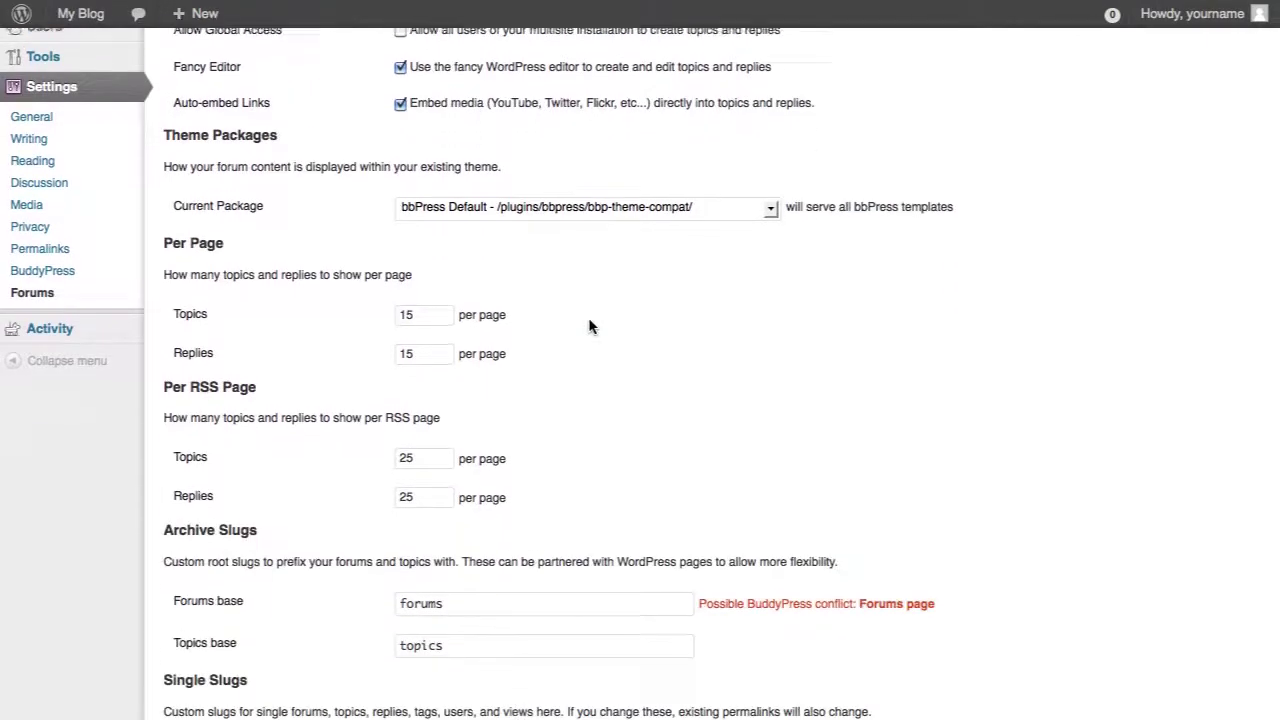
scroll(590, 326, down, 4)
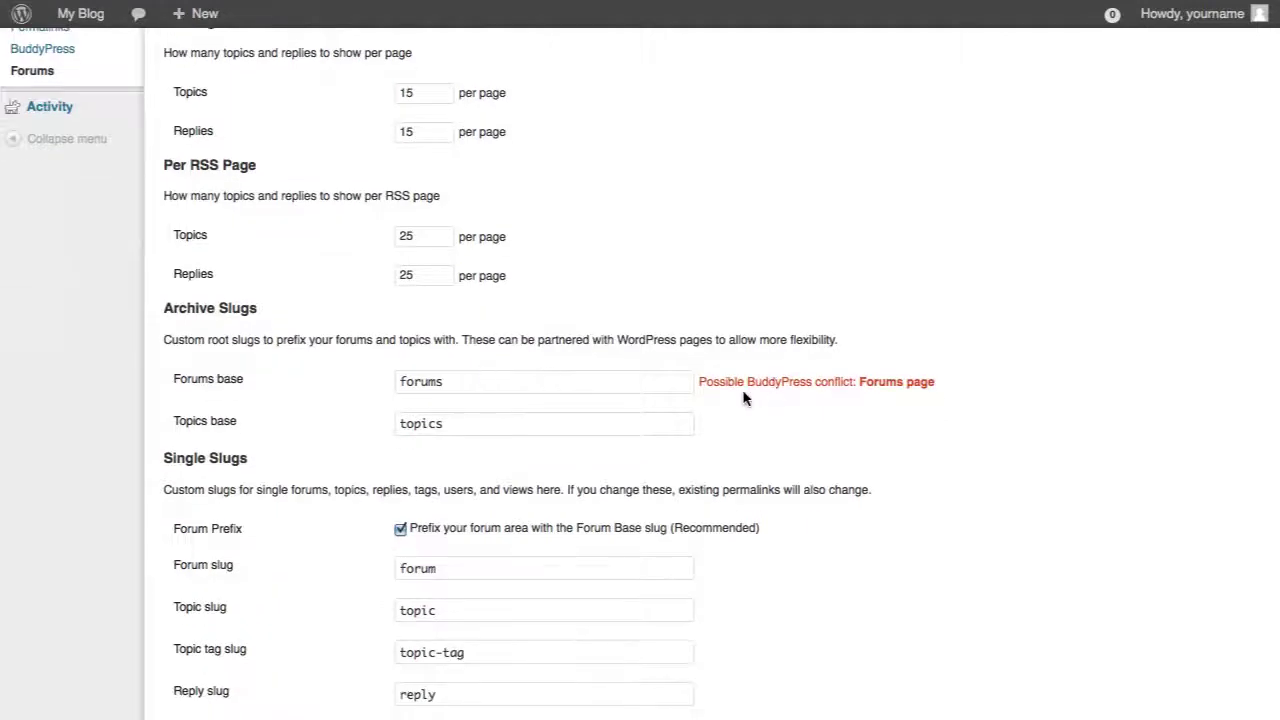
drag(697, 382, 950, 403)
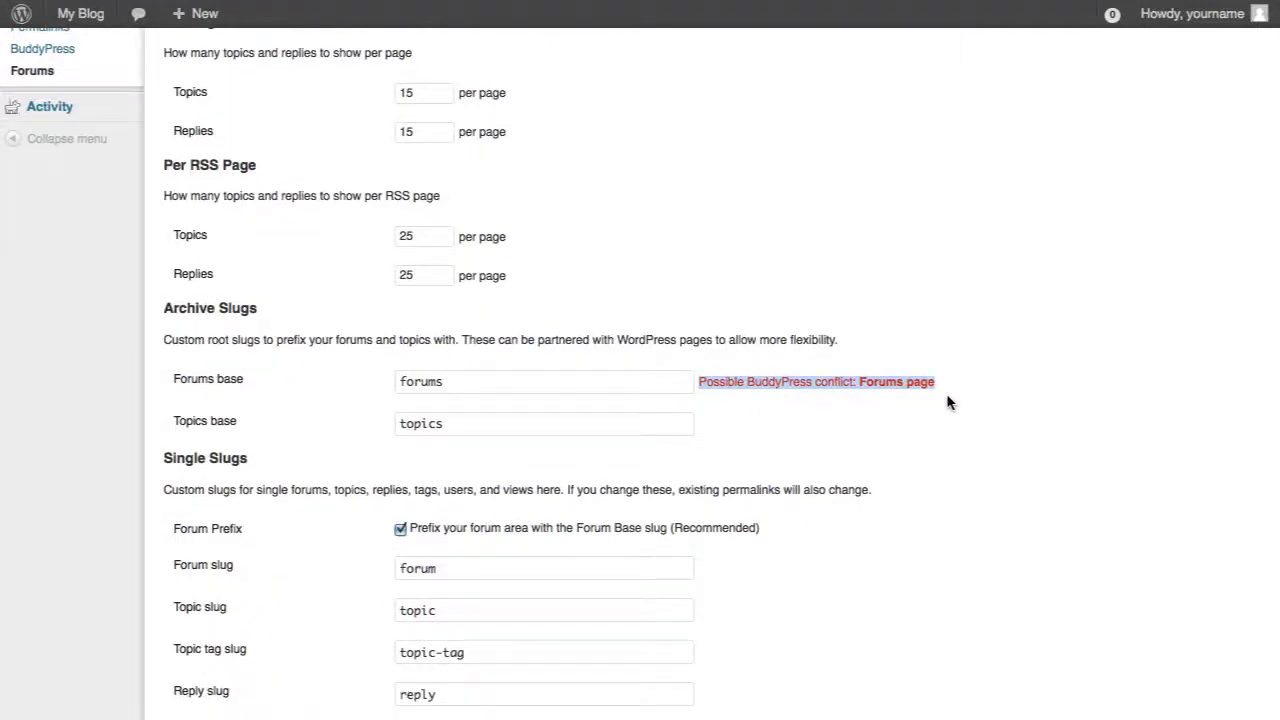
- Change the Forums base slug to sitewide-forums and turn off the forum prefix
click(560, 389)
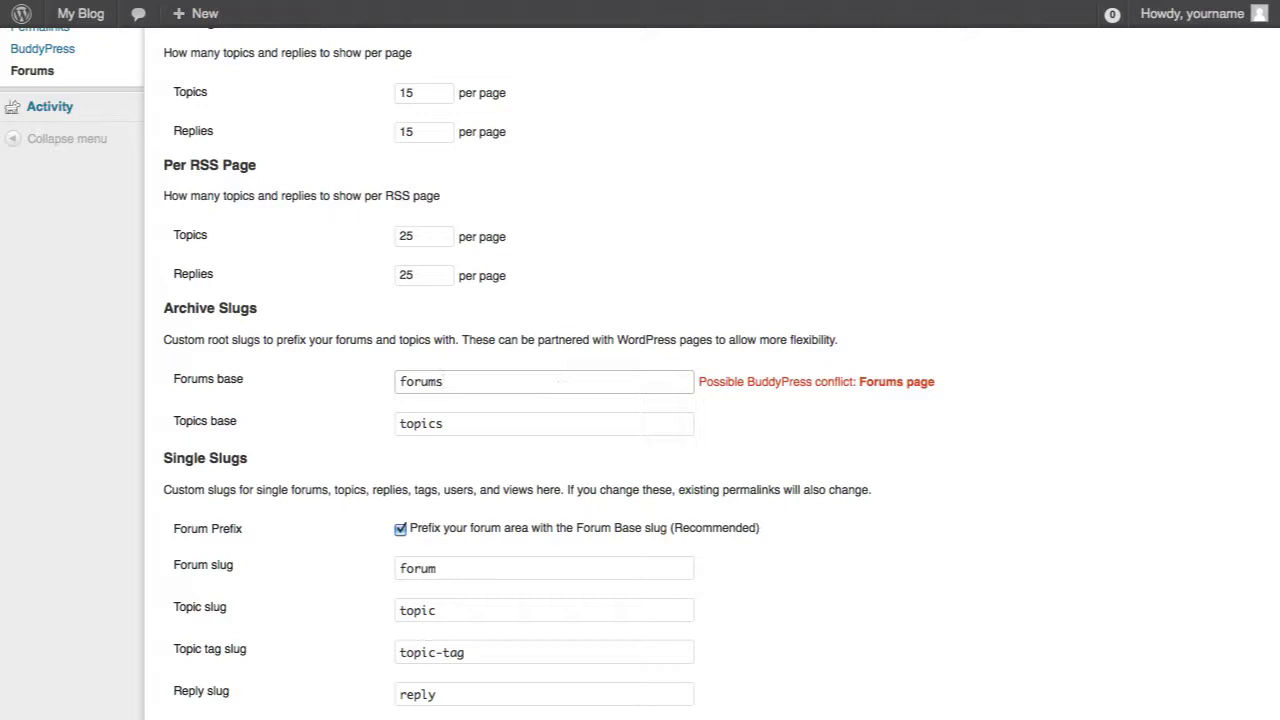
click(400, 381)
text(sitewide-)
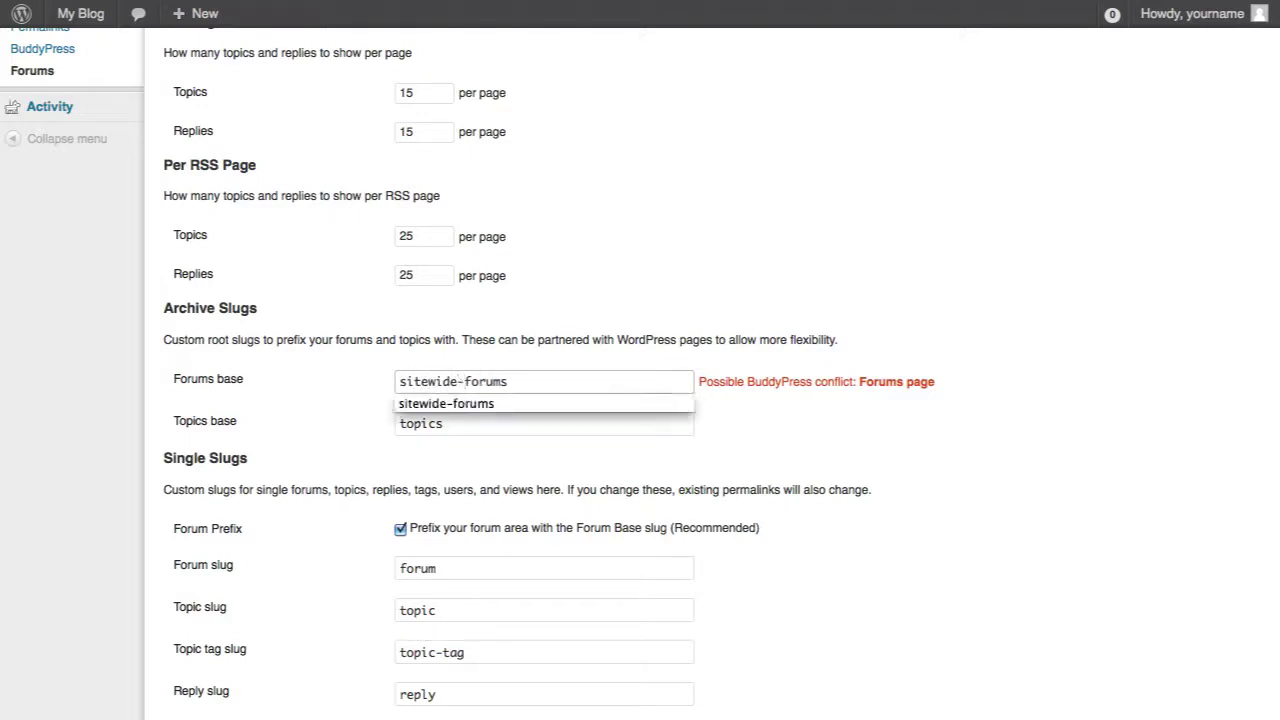
click(309, 380)
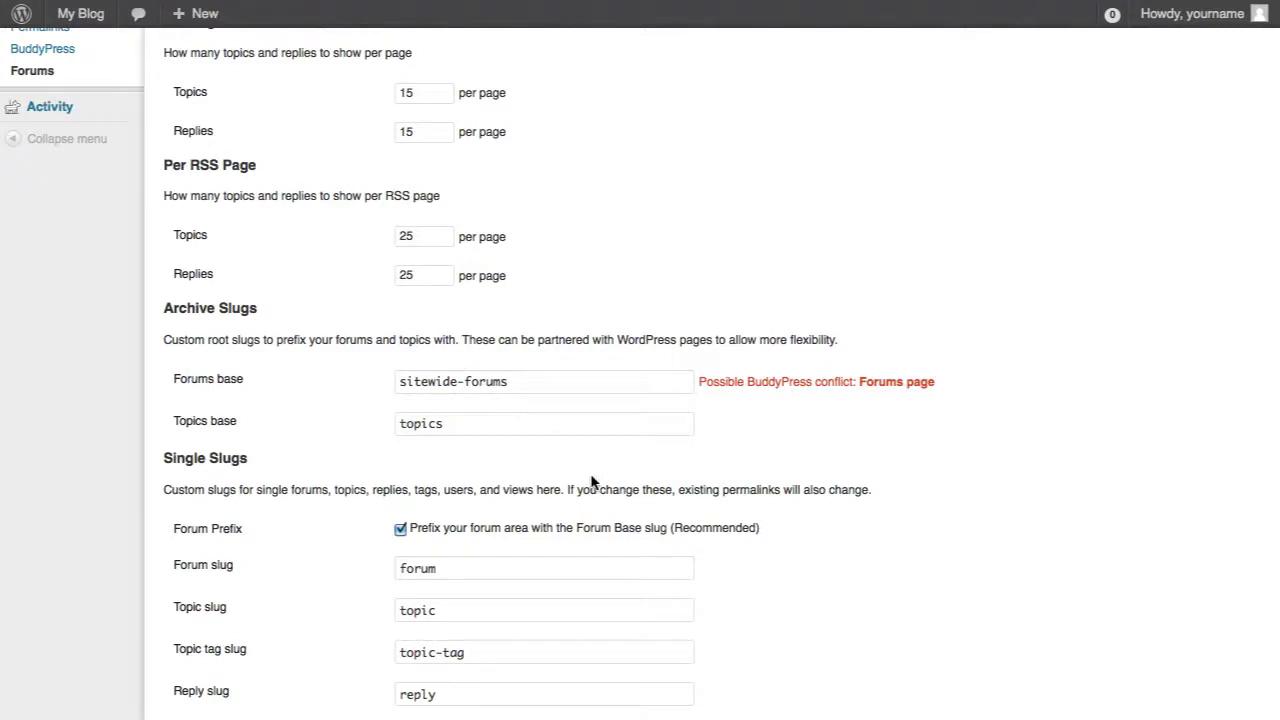
scroll(585, 480, down, 3)
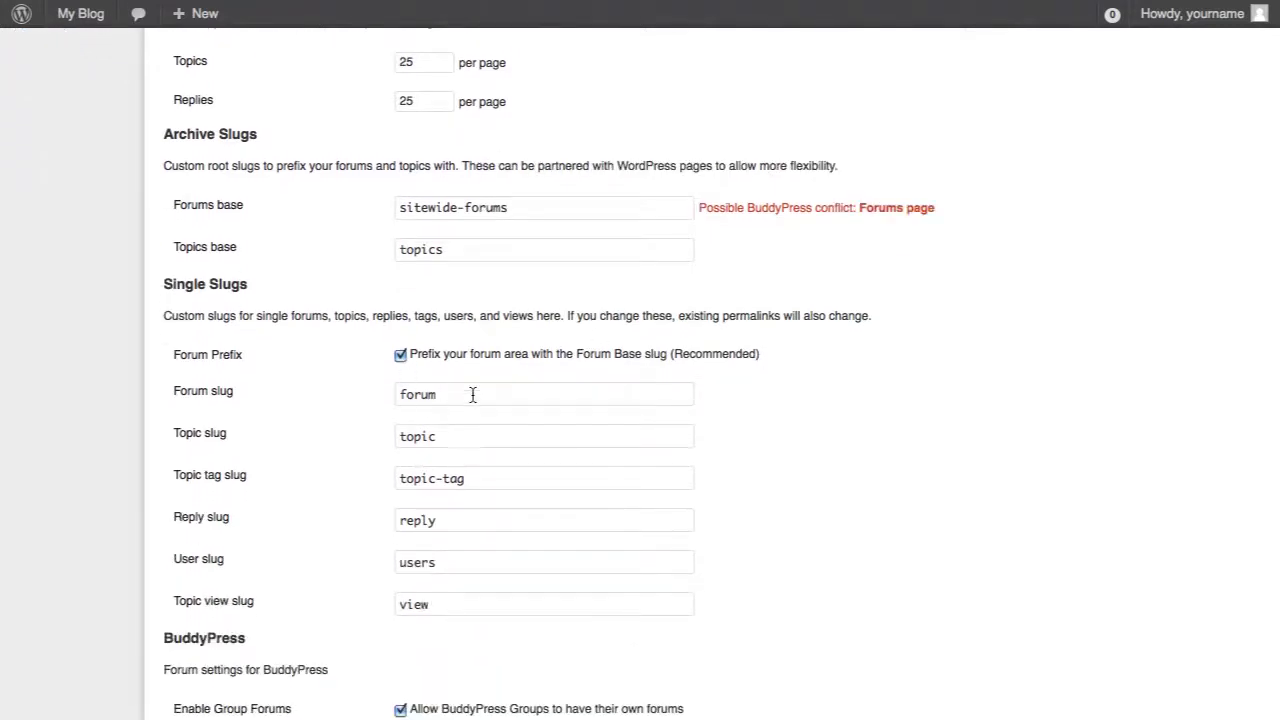
double_click(428, 395)
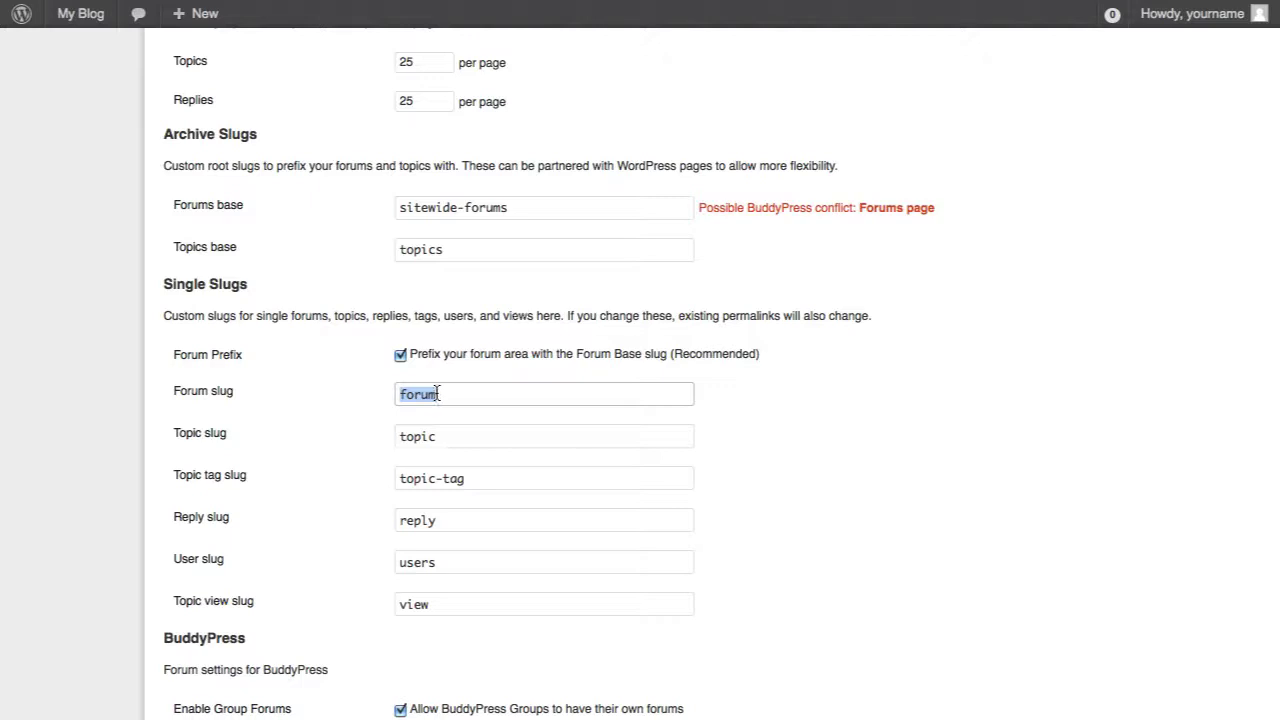
click(400, 355)
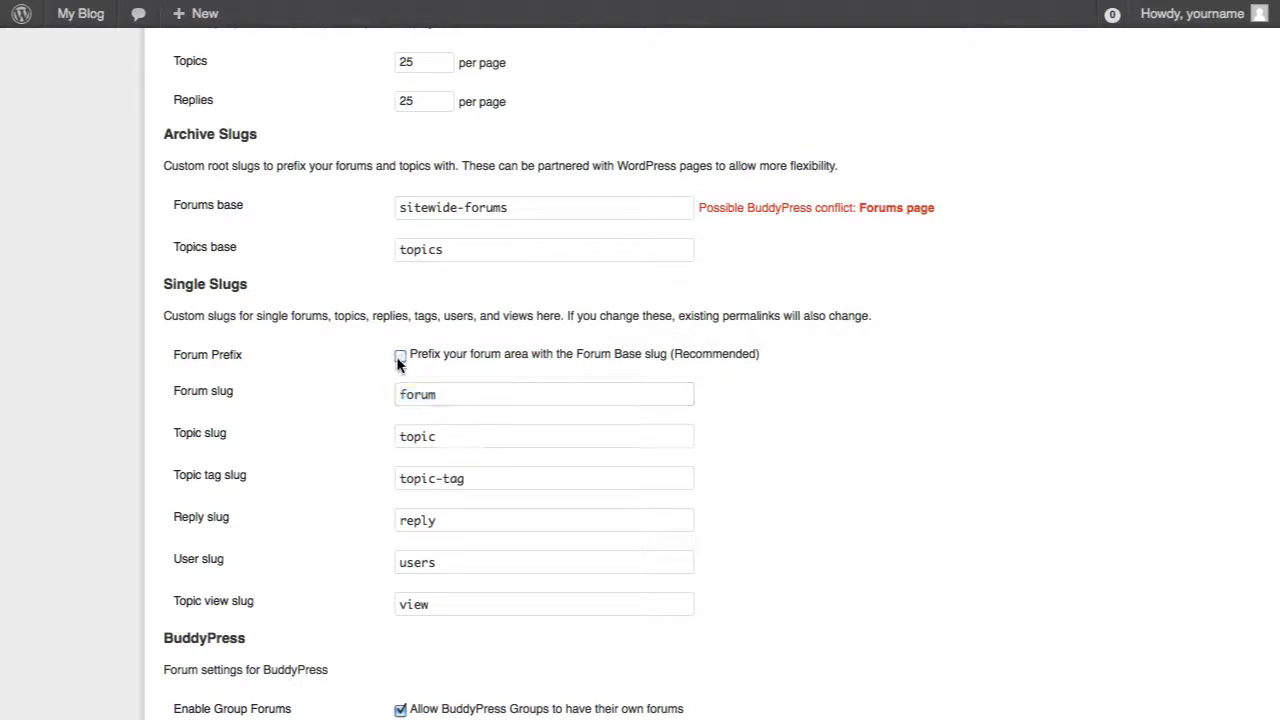
scroll(426, 375, down, 4)
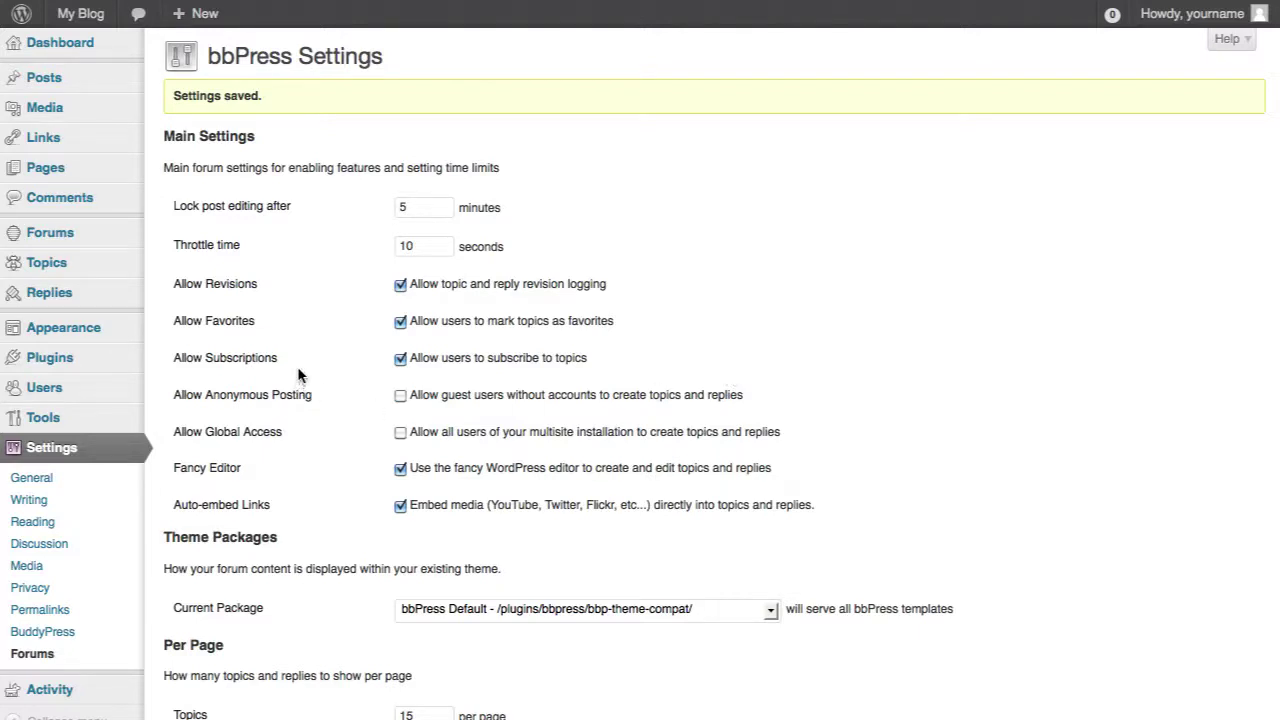
mouse_move(93, 340)
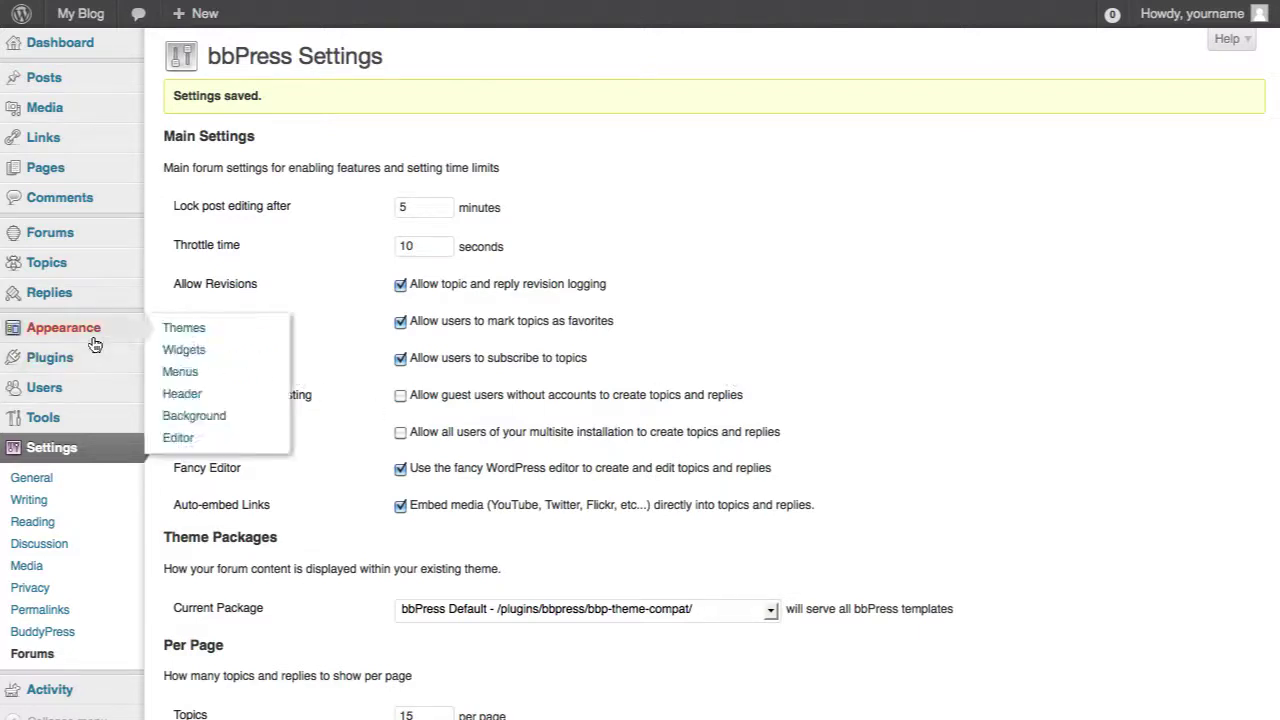
- Create a new menu named Primary Navigation
click(167, 371)
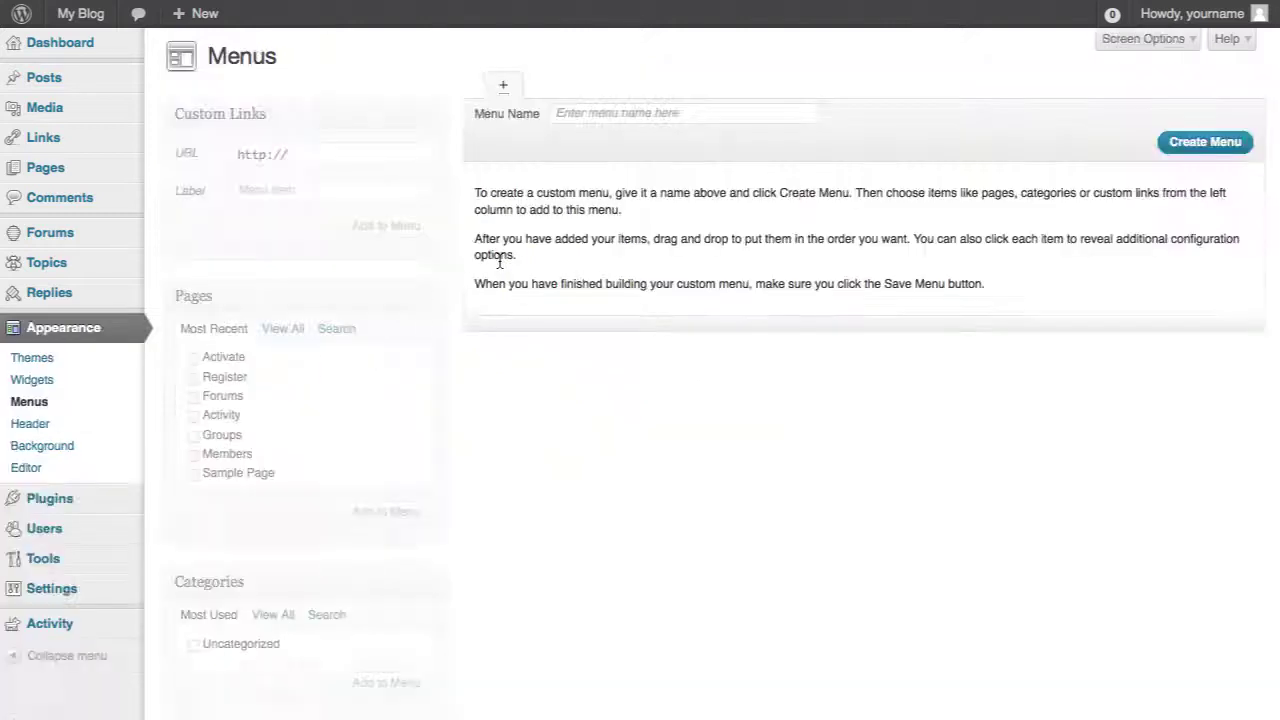
click(604, 112)
text(P)
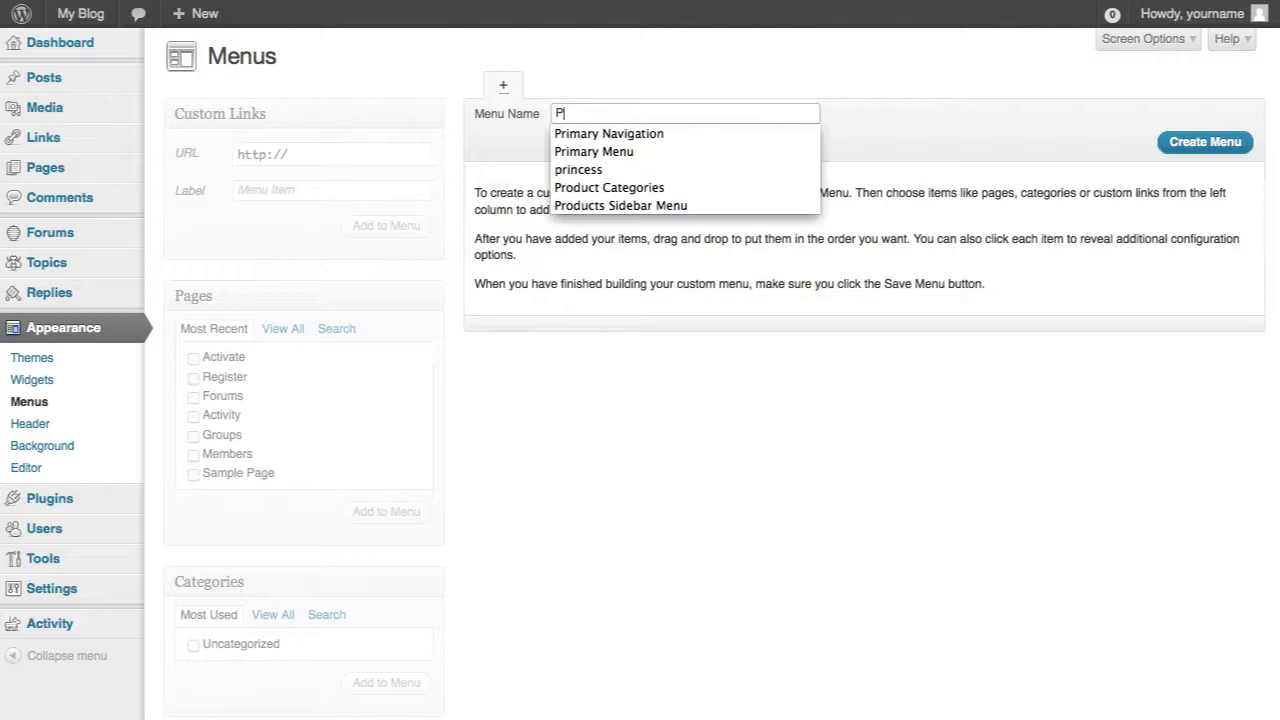
key(Down)
key(Return)
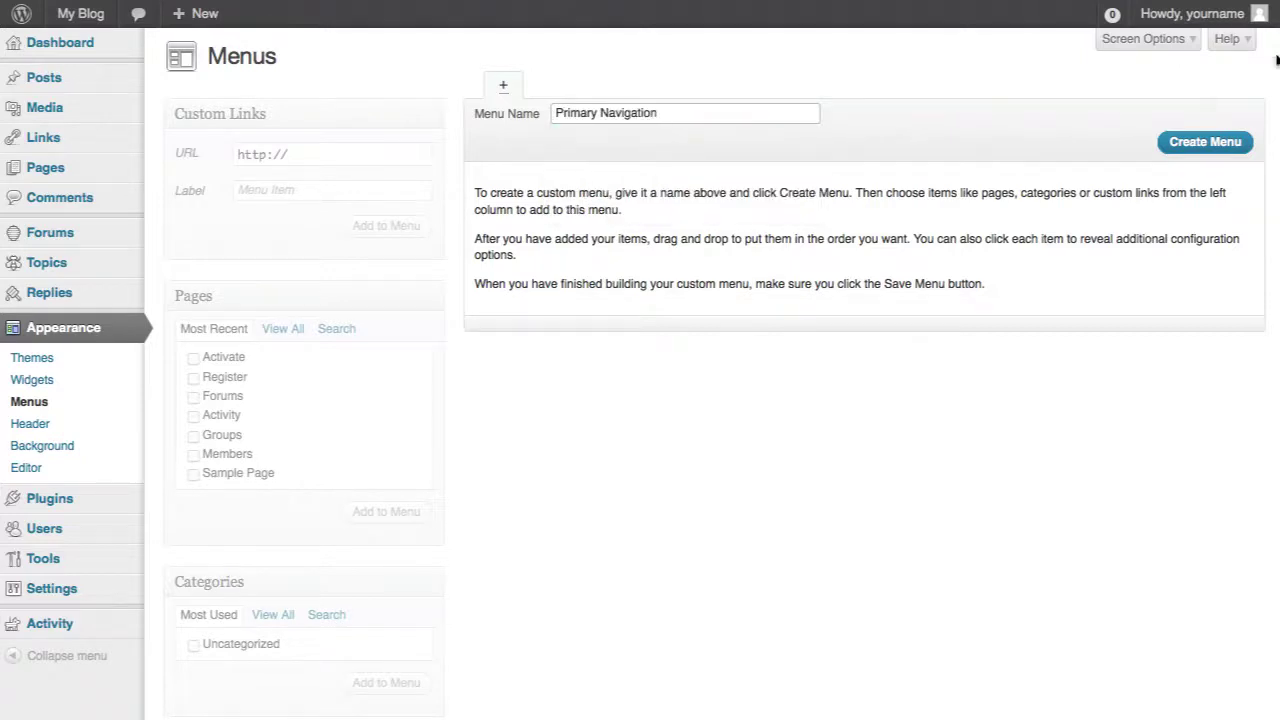
click(1205, 141)
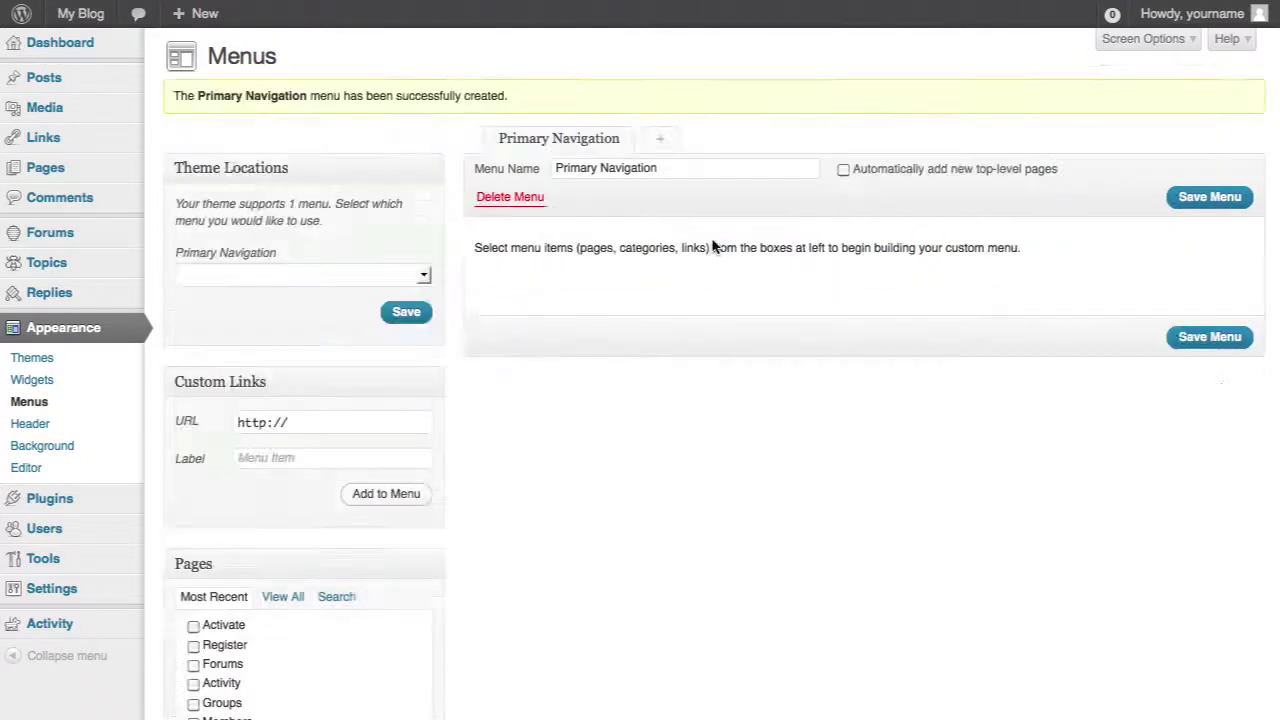
- Add the Forums, Groups, Members and Sample Page pages to the menu
scroll(403, 486, down, 5)
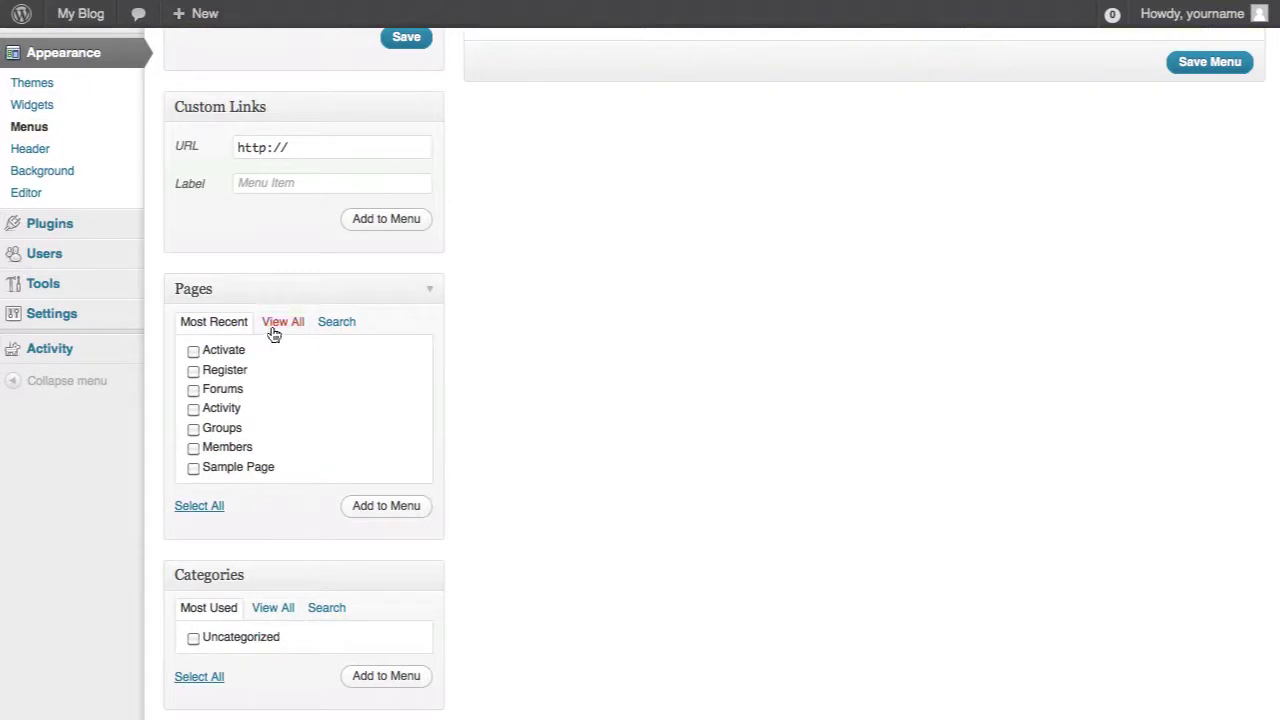
click(274, 326)
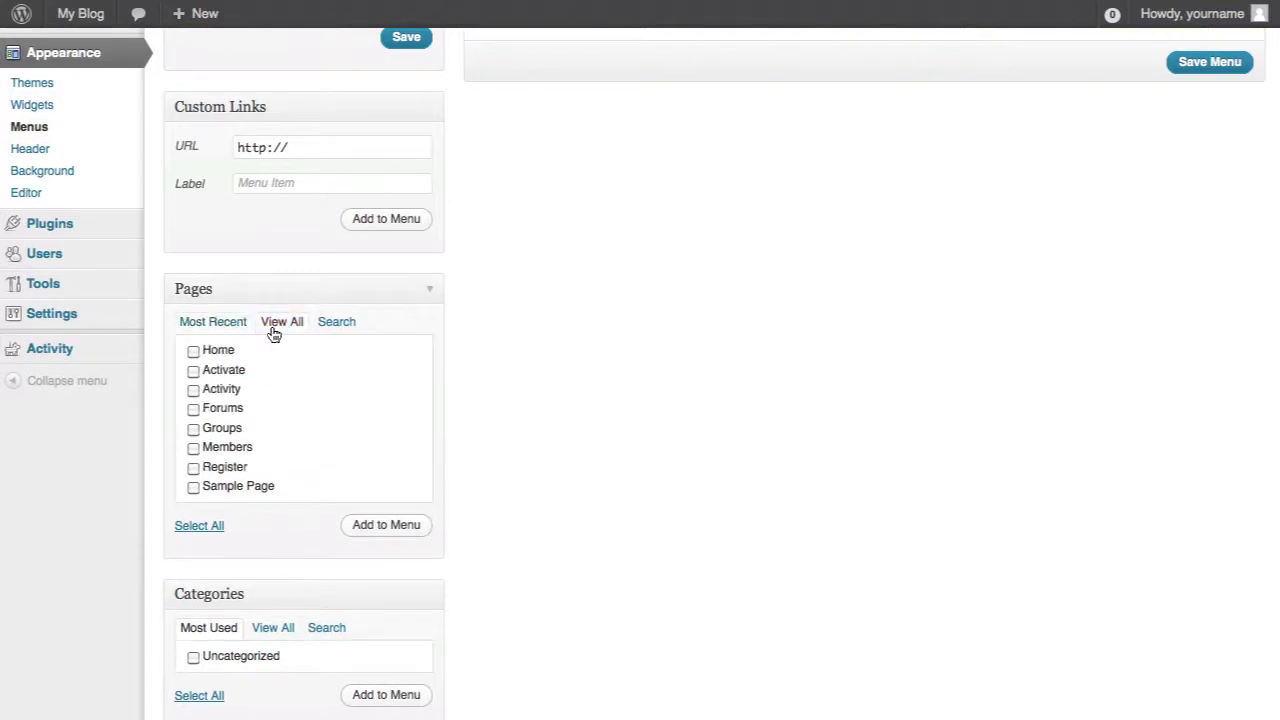
click(193, 408)
click(193, 428)
click(193, 447)
click(193, 487)
click(350, 524)
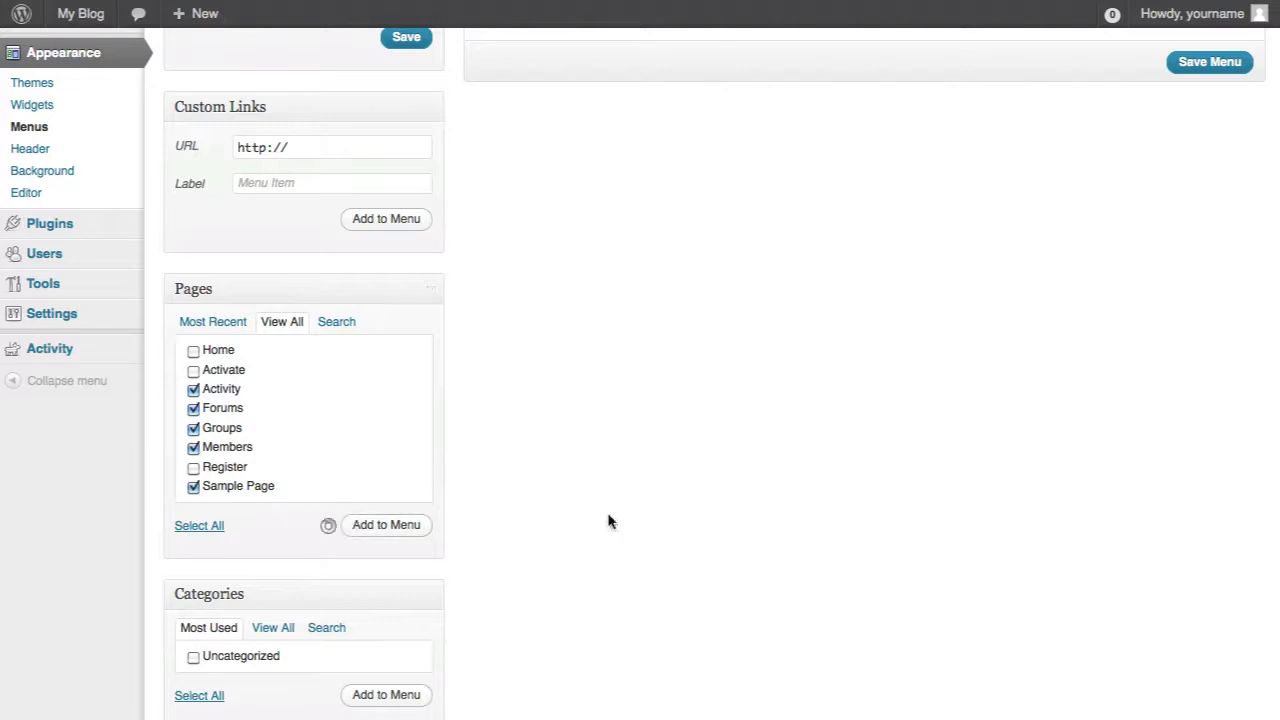
- Assign Primary Navigation as the theme's navigation location, save, and reload the site
scroll(903, 474, up, 5)
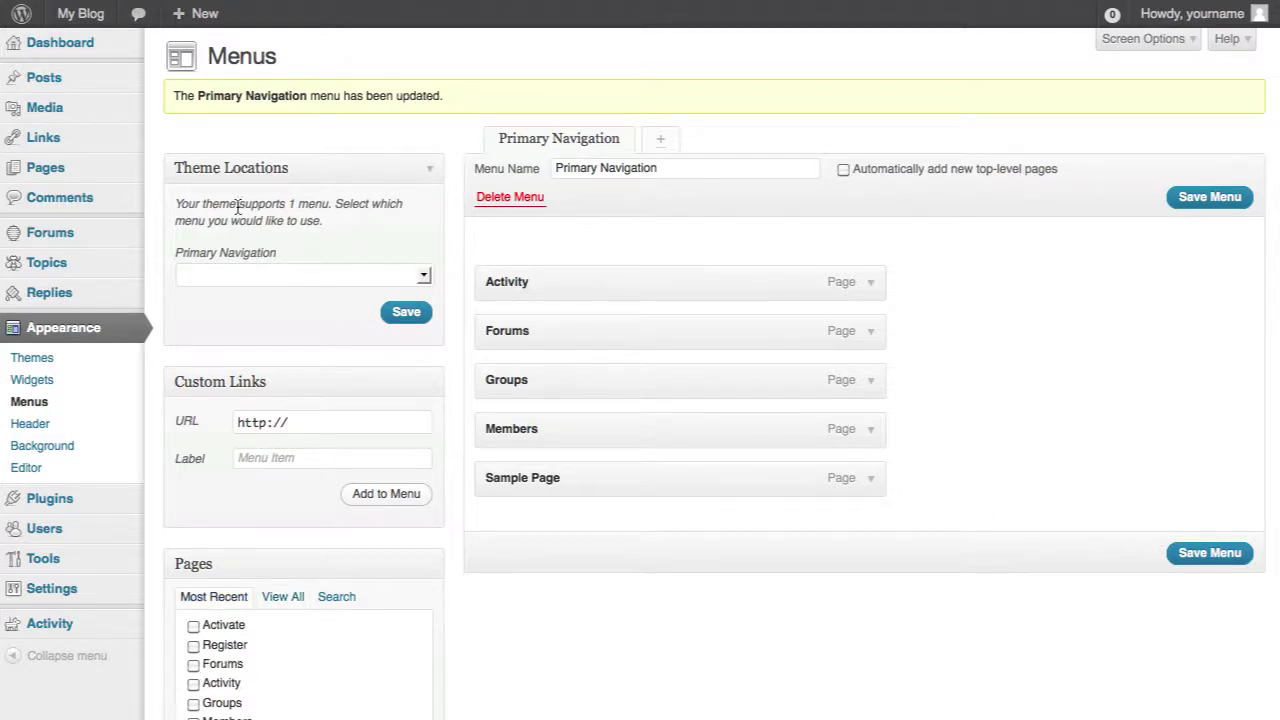
click(289, 279)
click(281, 308)
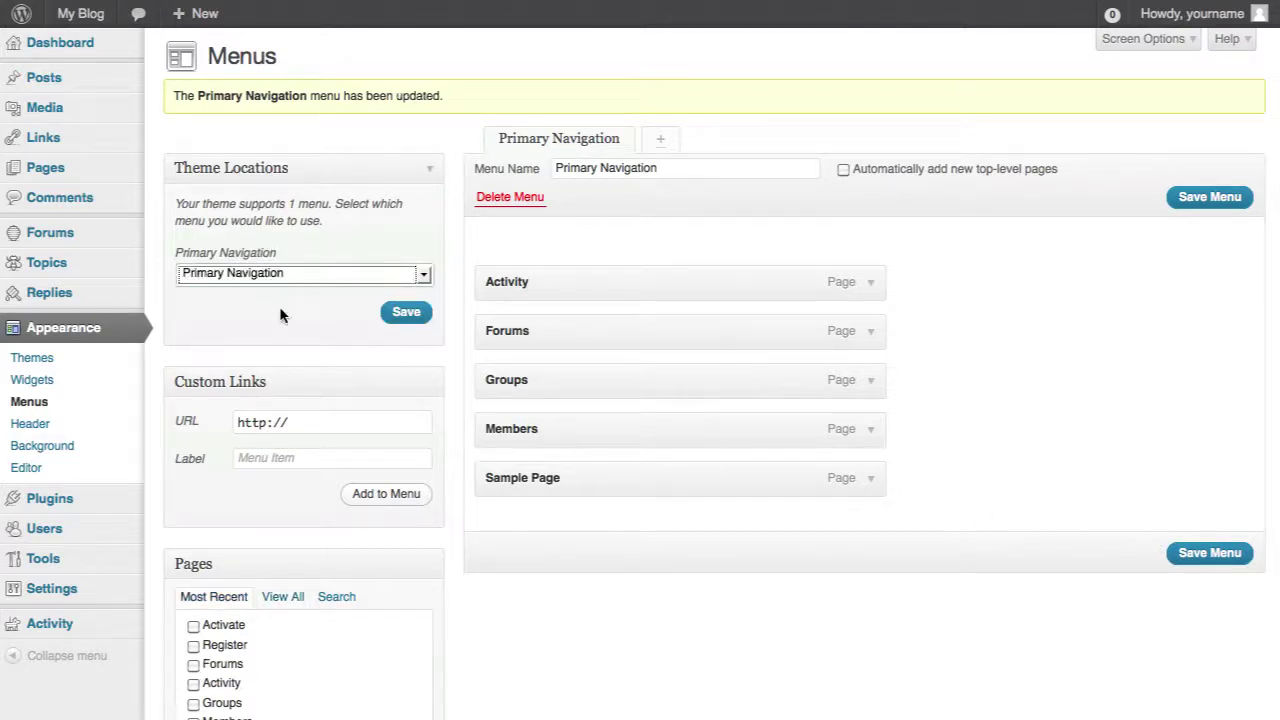
click(419, 322)
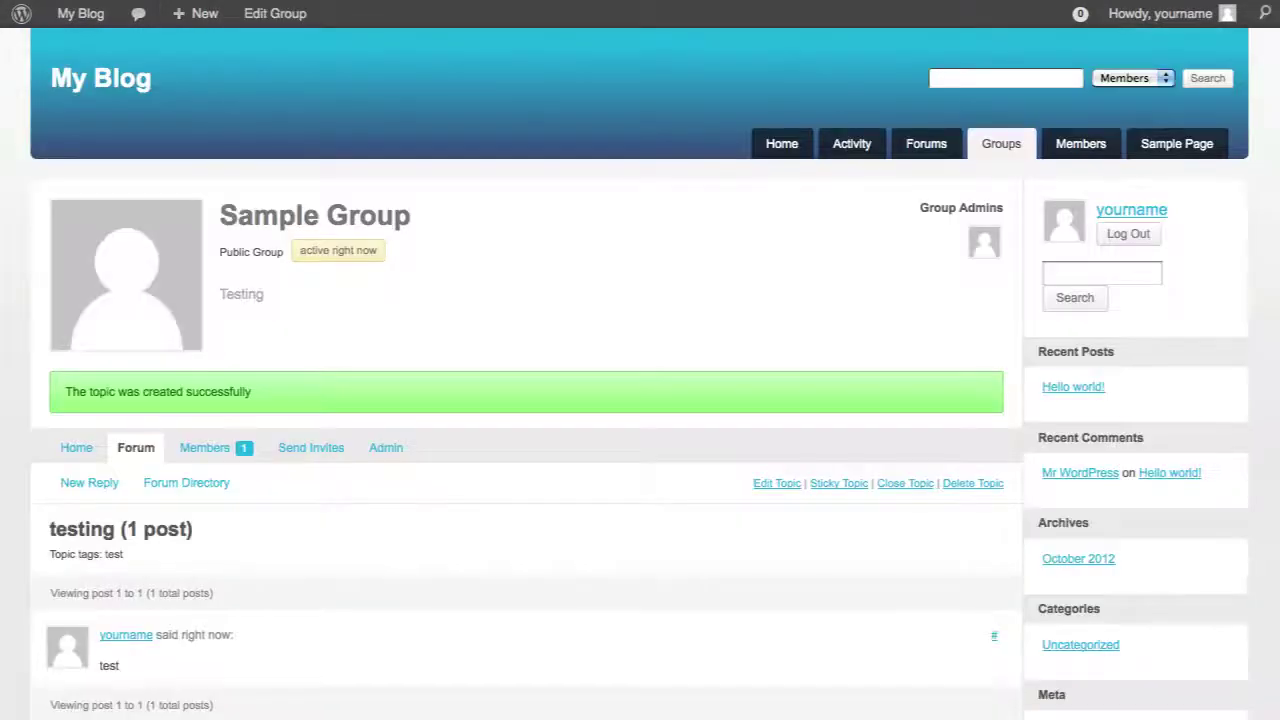
key(super+r)
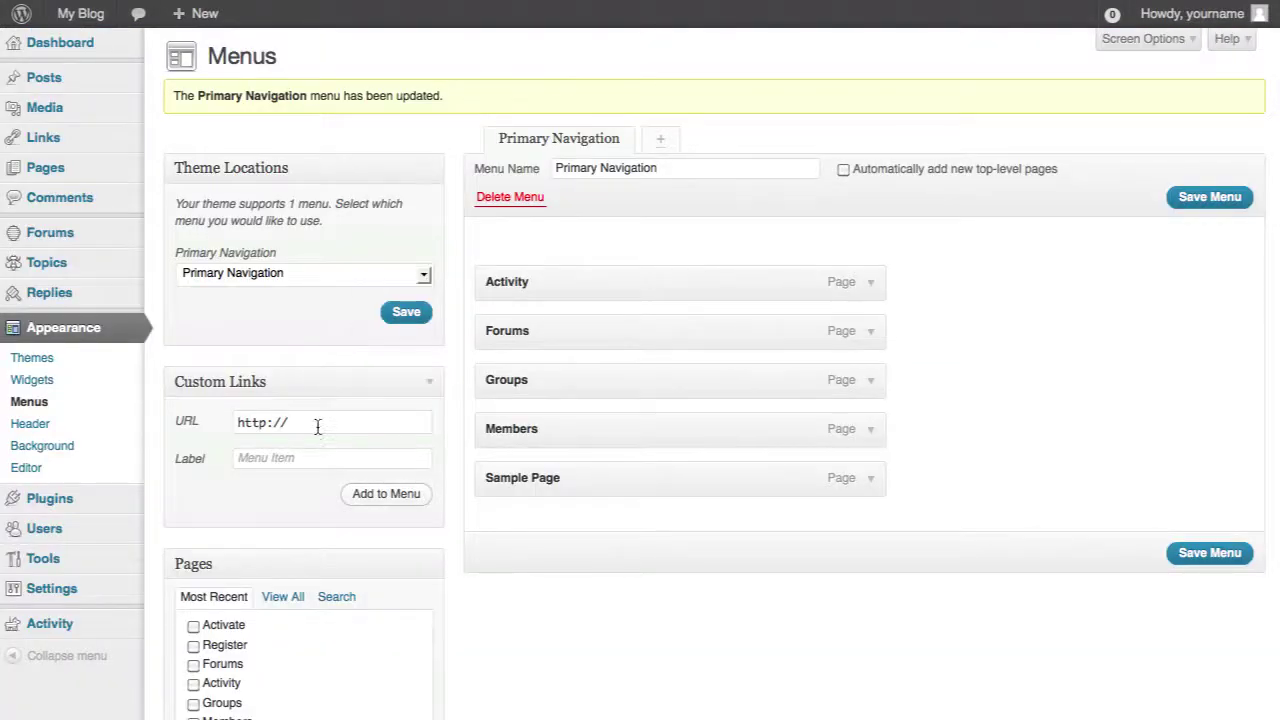
- Add a first custom link to /sitewide-forums, which ends up labelled Site
click(317, 427)
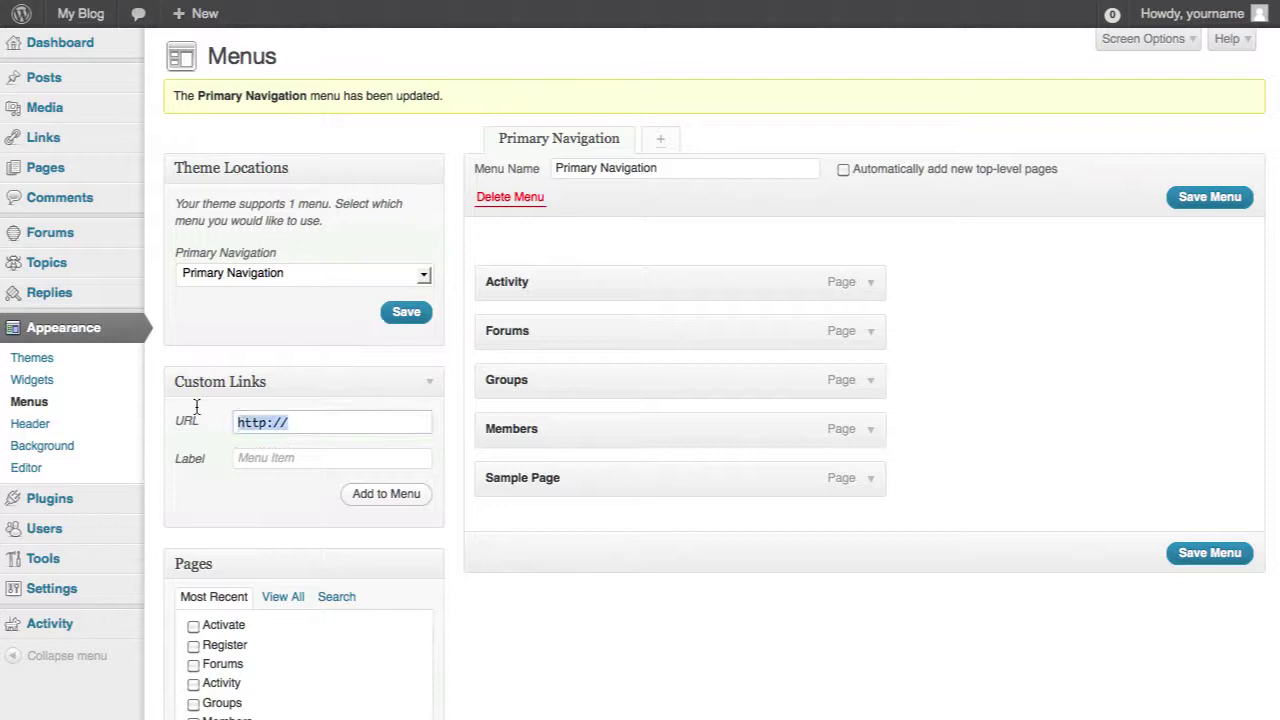
text(/sitewide-forums)
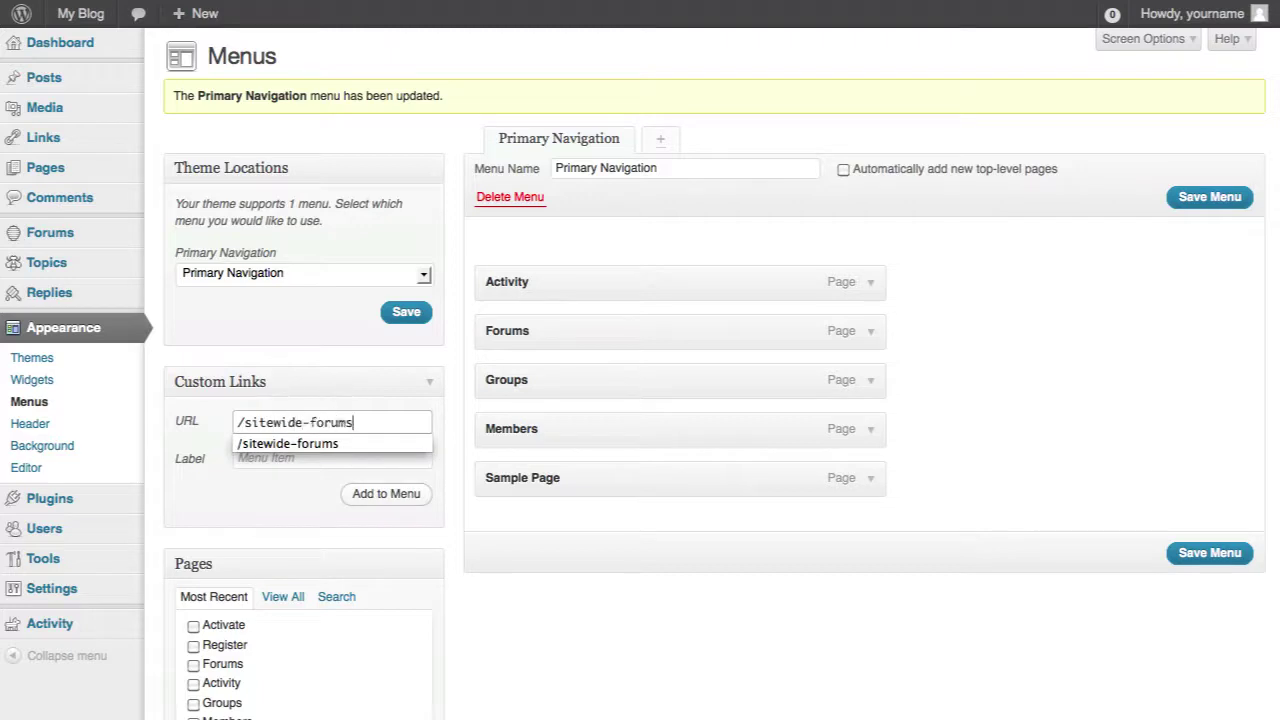
key(Tab)
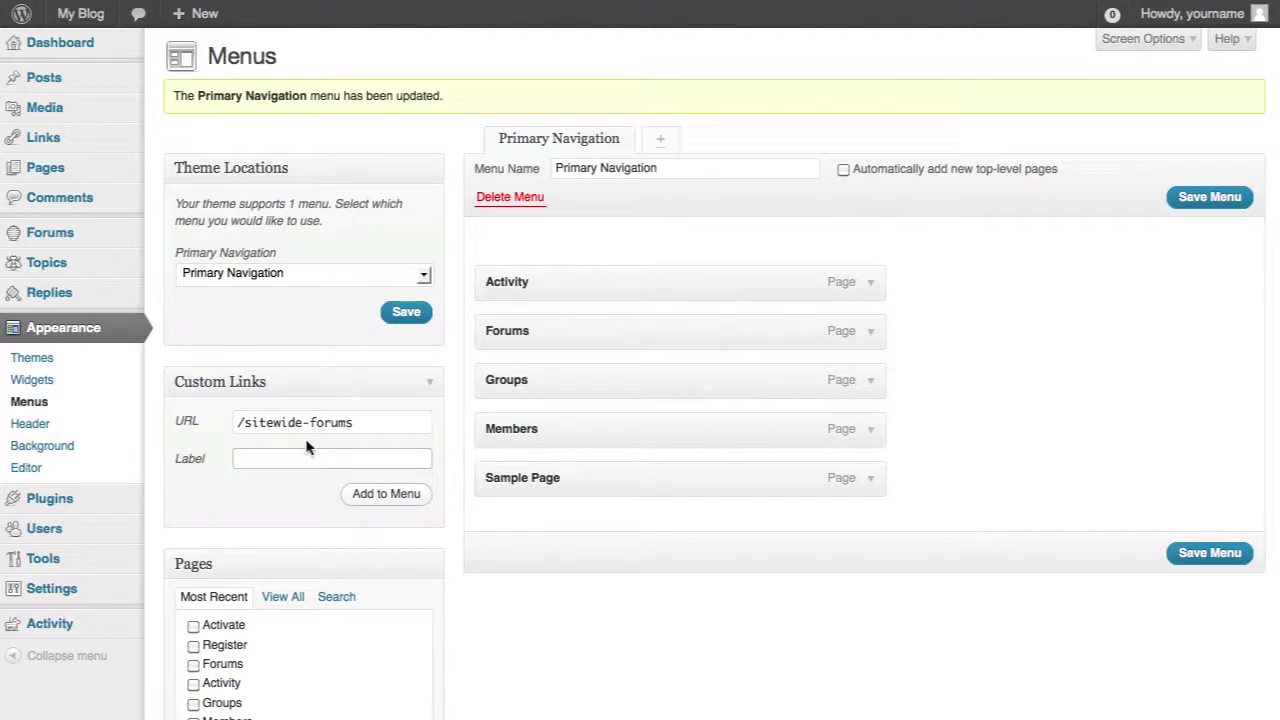
drag(365, 424, 244, 428)
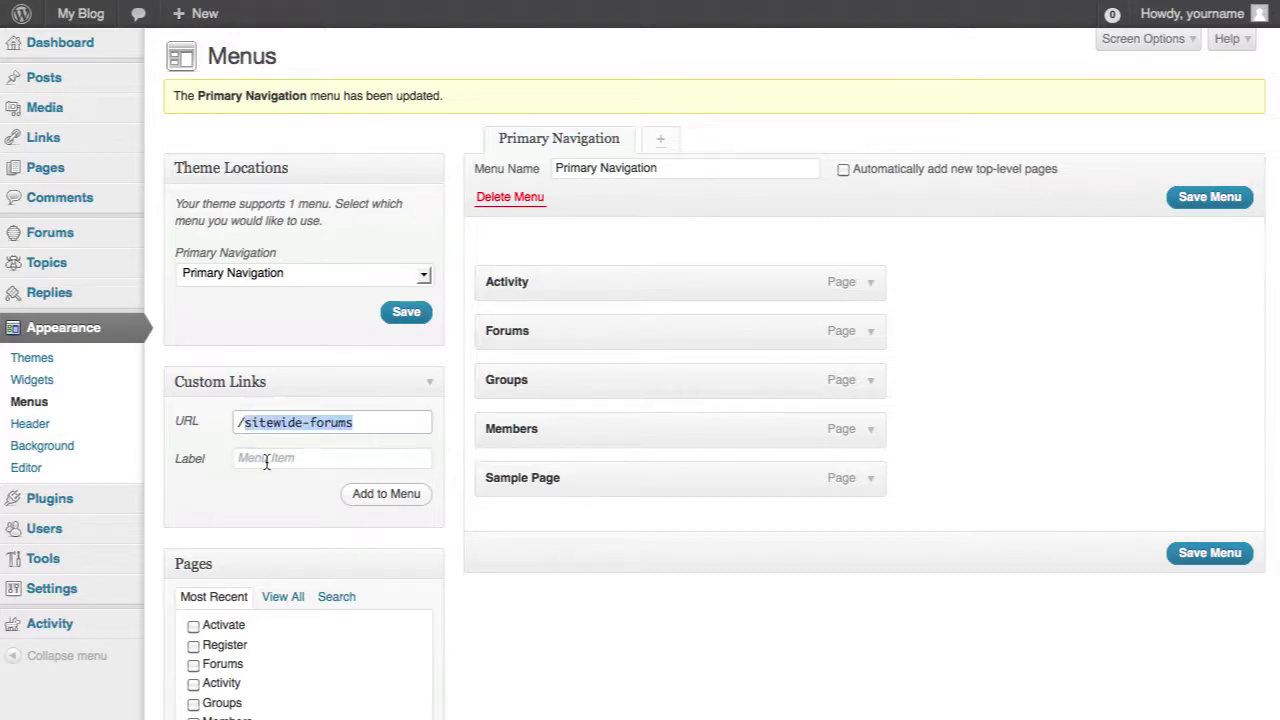
click(266, 460)
text(Site)
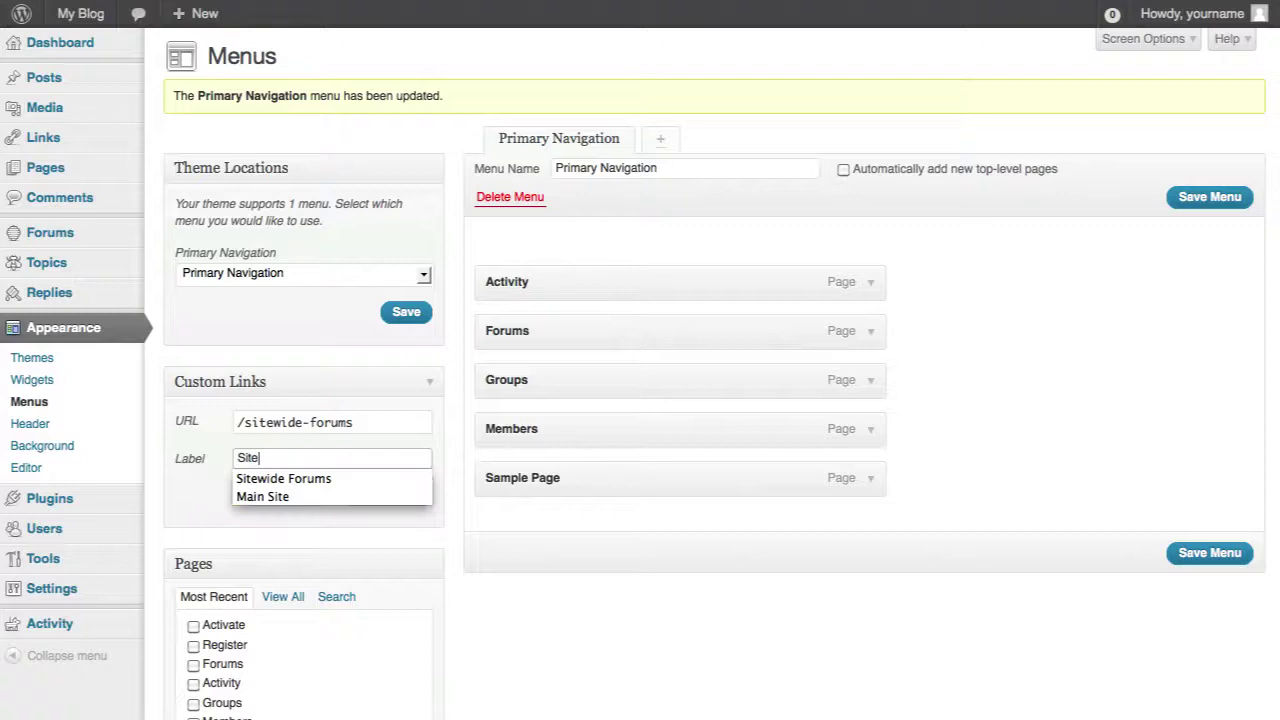
click(300, 479)
click(376, 495)
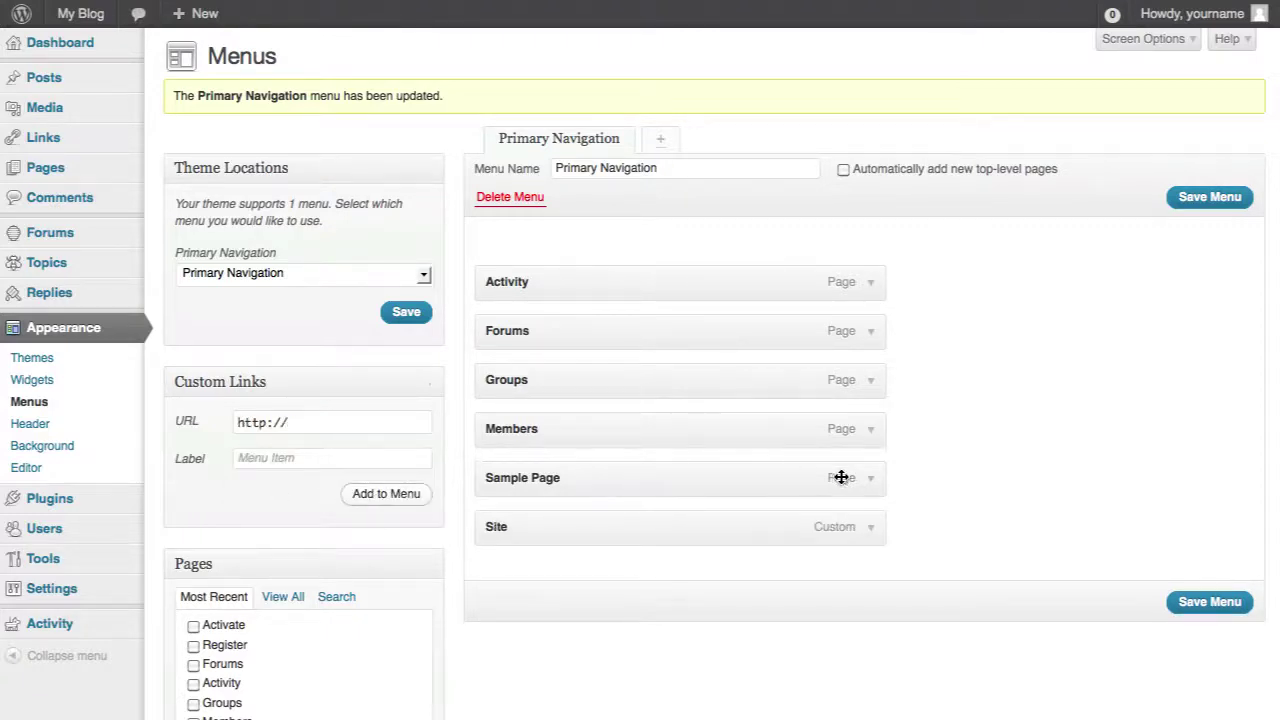
- Add a custom link to /sitewide-forums labelled Sitewide Forums to the menu
drag(343, 426, 206, 410)
text(/)
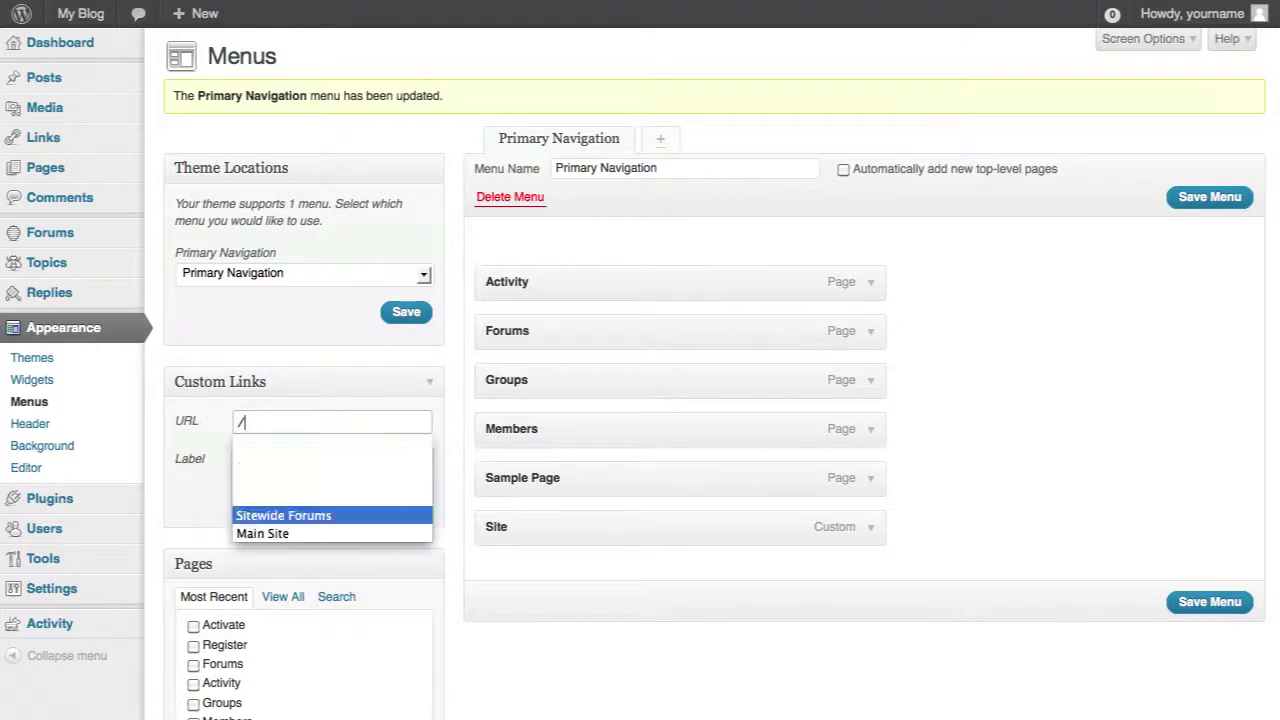
text(s)
key(Down)
key(Return)
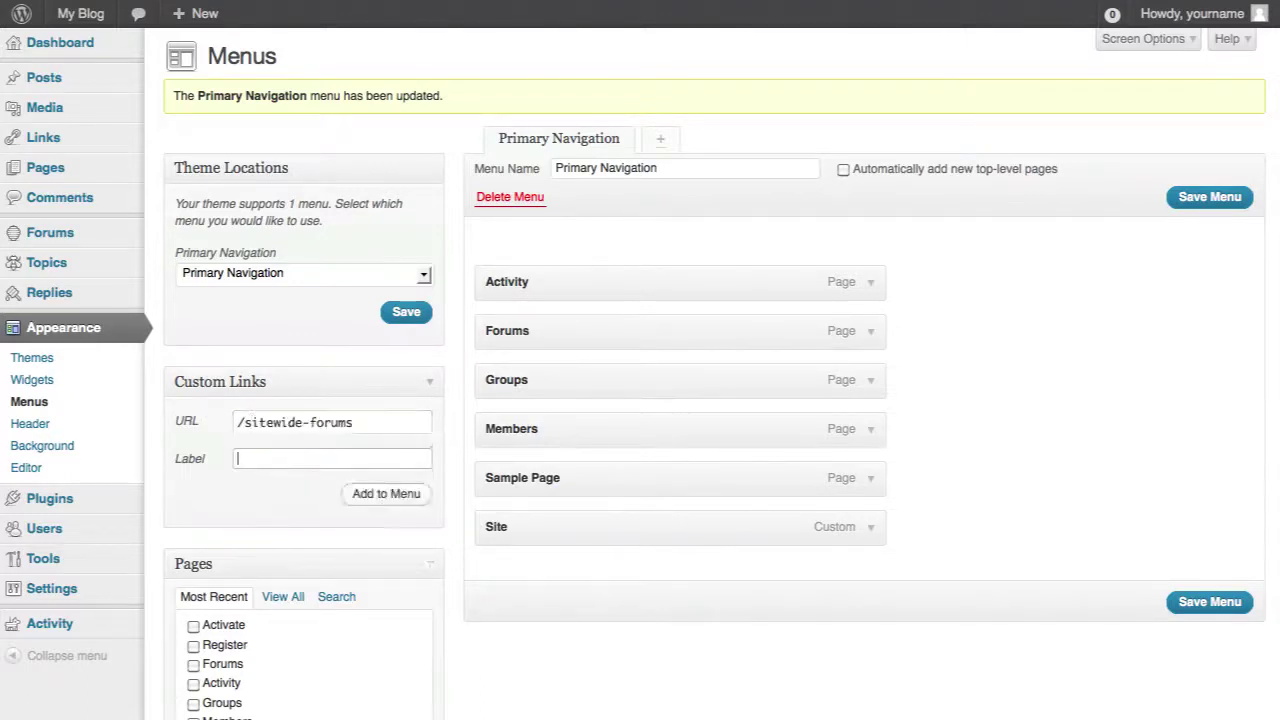
key(Tab)
text(Sit)
key(Down)
key(Return)
key(Tab)
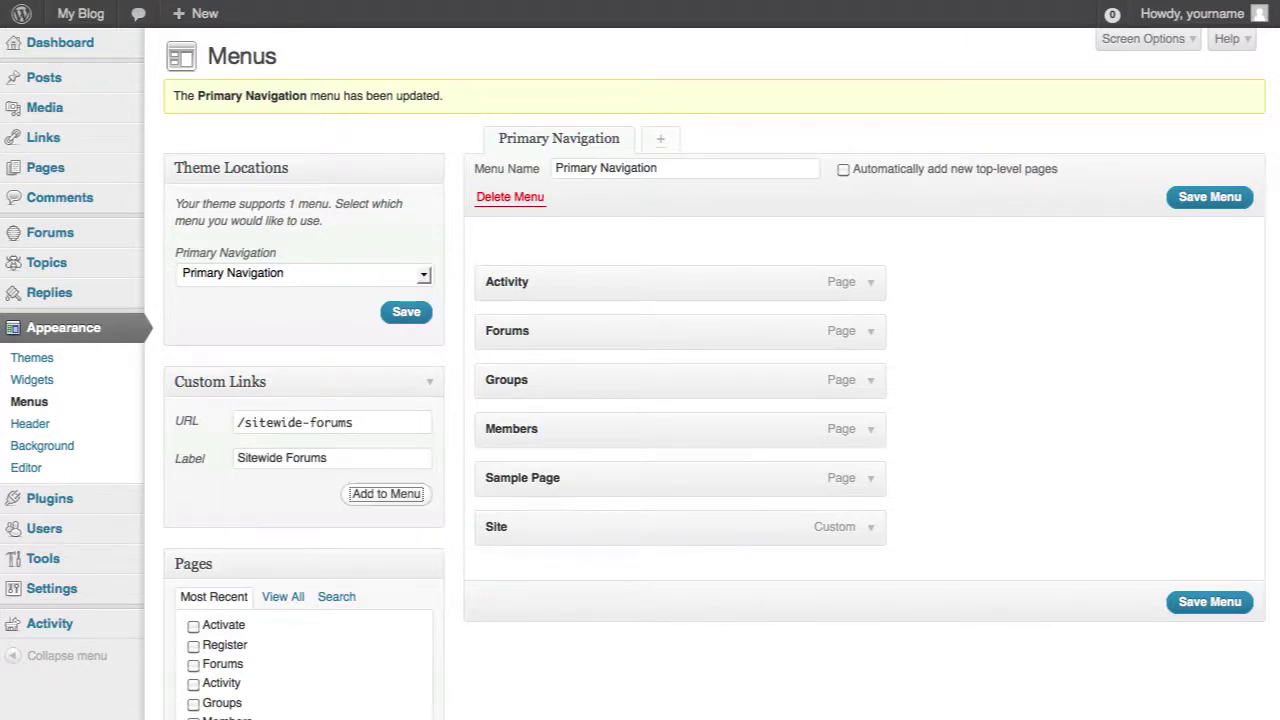
click(414, 491)
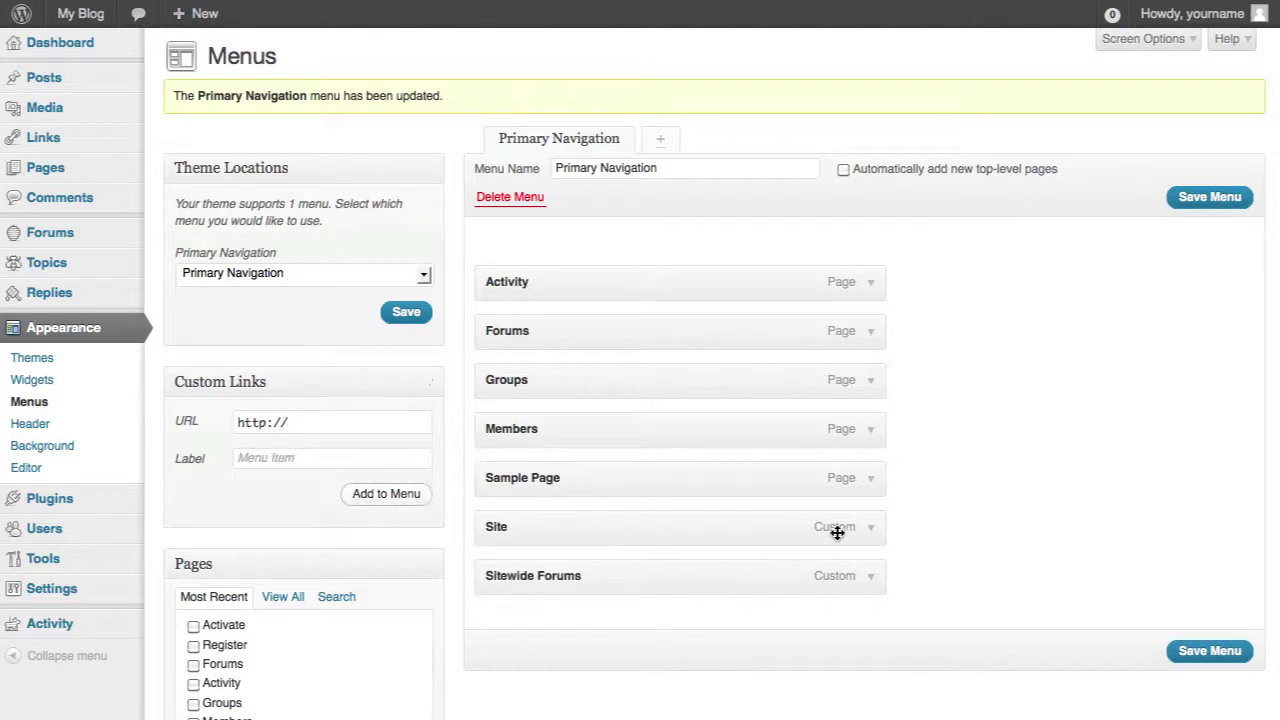
- Delete the stray Site item, move Sitewide Forums below Forums, and save the menu
click(870, 530)
click(509, 680)
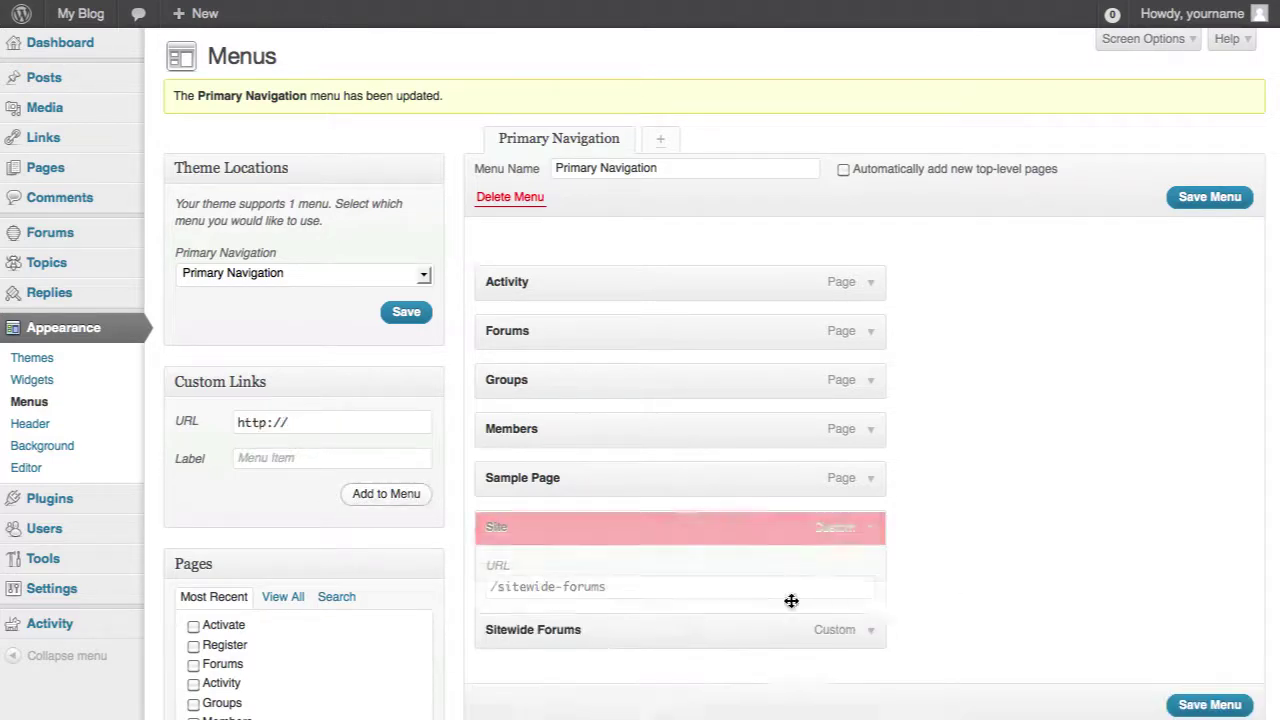
mouse_move(673, 523)
mouse_down()
mouse_move(671, 361)
mouse_move(672, 378)
mouse_up()
click(1211, 604)
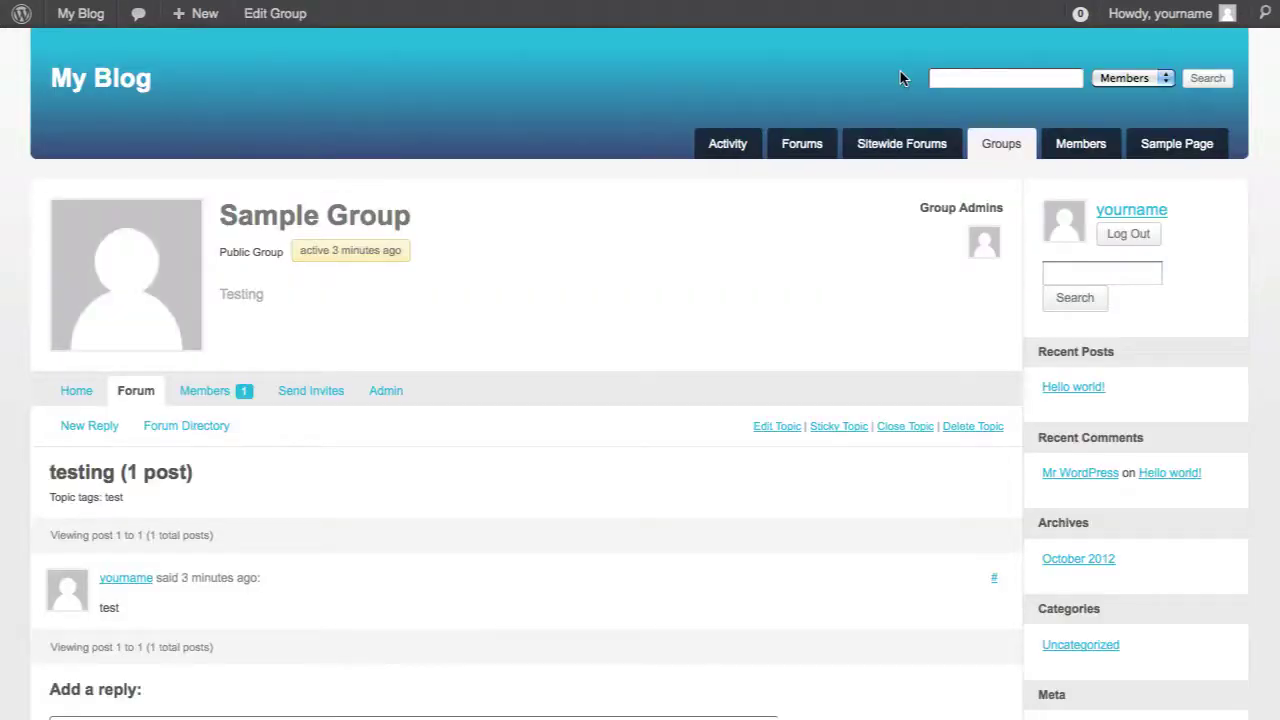
- View the site's Forums and empty Sitewide Forums pages, then choose New > Forum
click(791, 146)
click(866, 150)
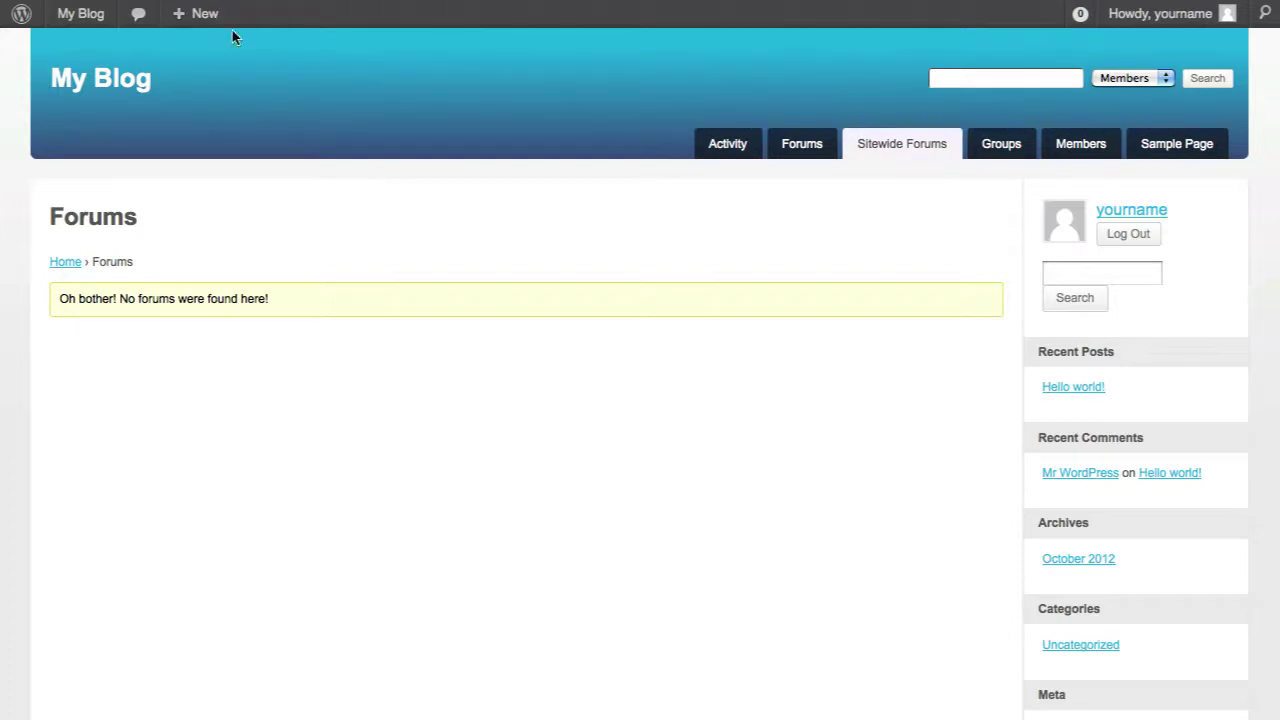
mouse_move(200, 13)
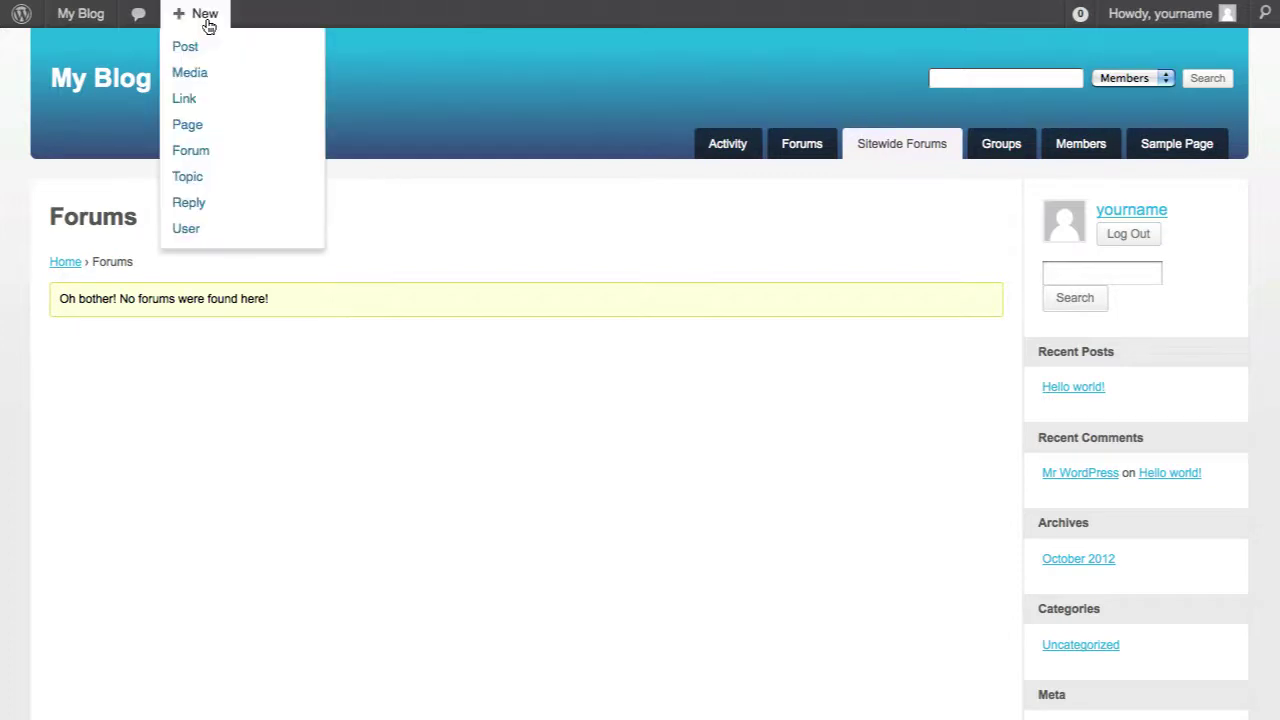
click(197, 160)
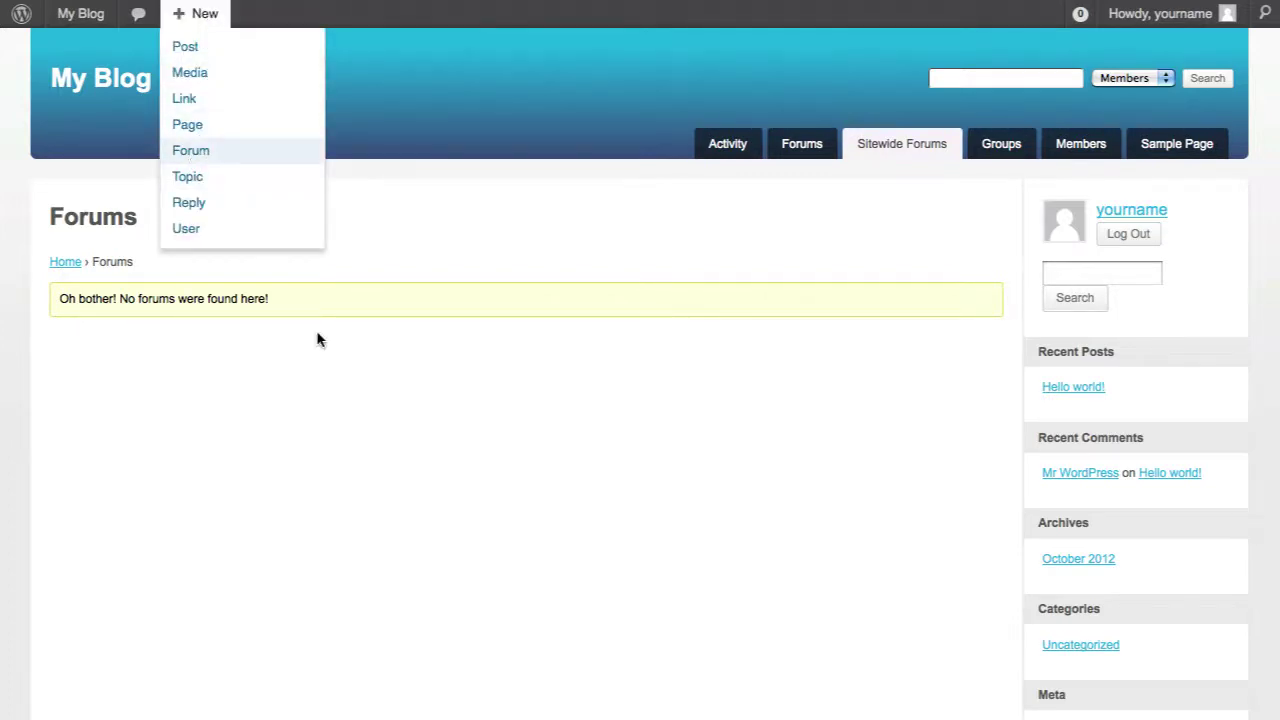
- Publish 'My first sitewide forum' described 'yada yada!', keeping type Forum, status Open, visibility Public
text(My f)
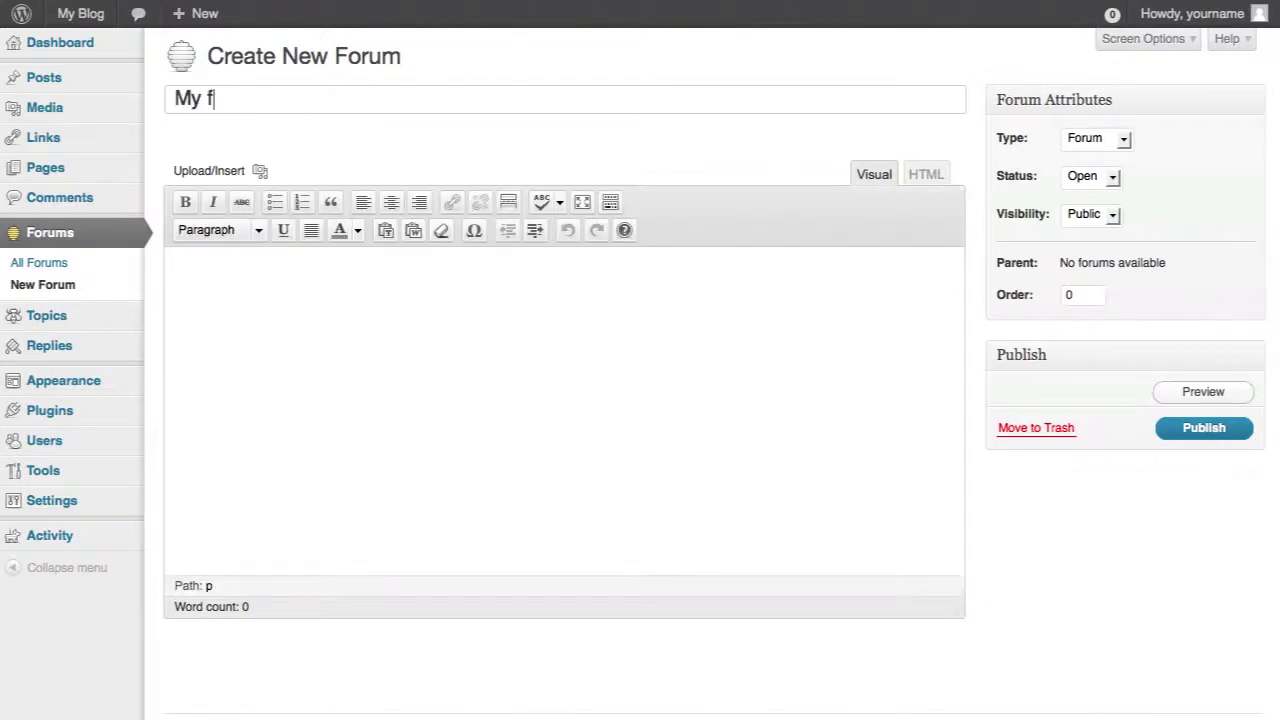
text(irst sitewide forum)
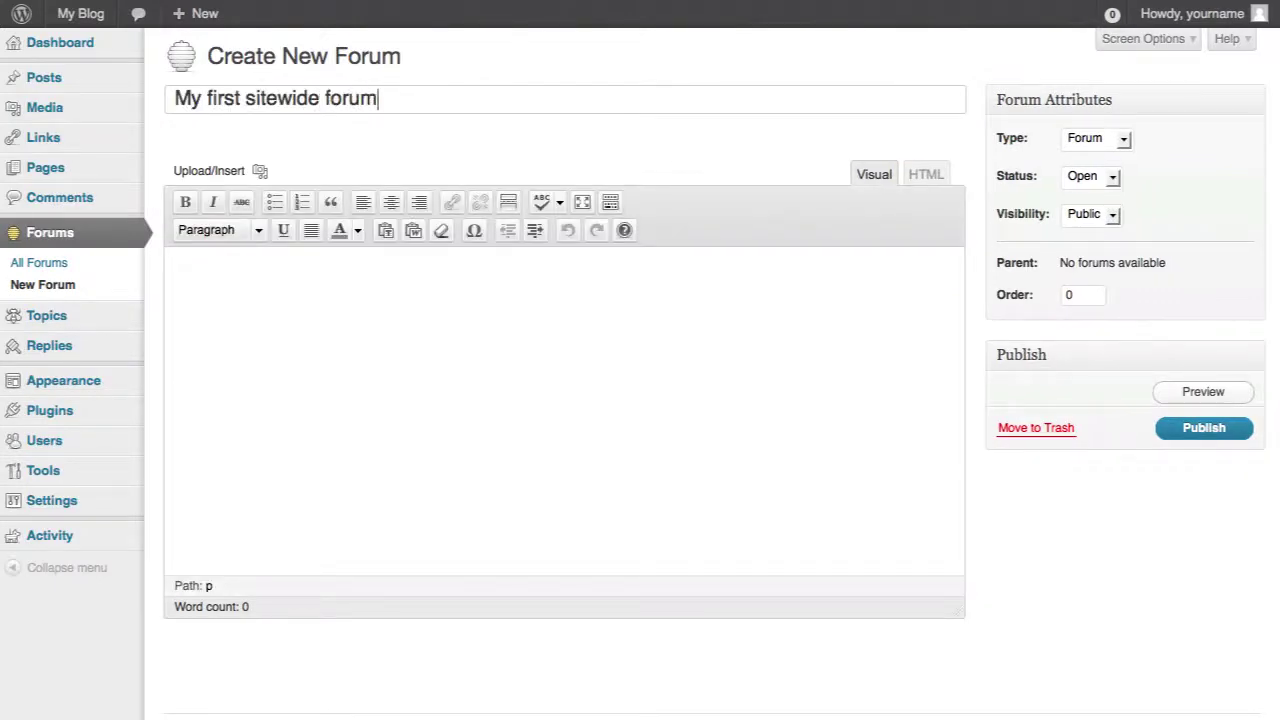
key(Tab)
text(b)
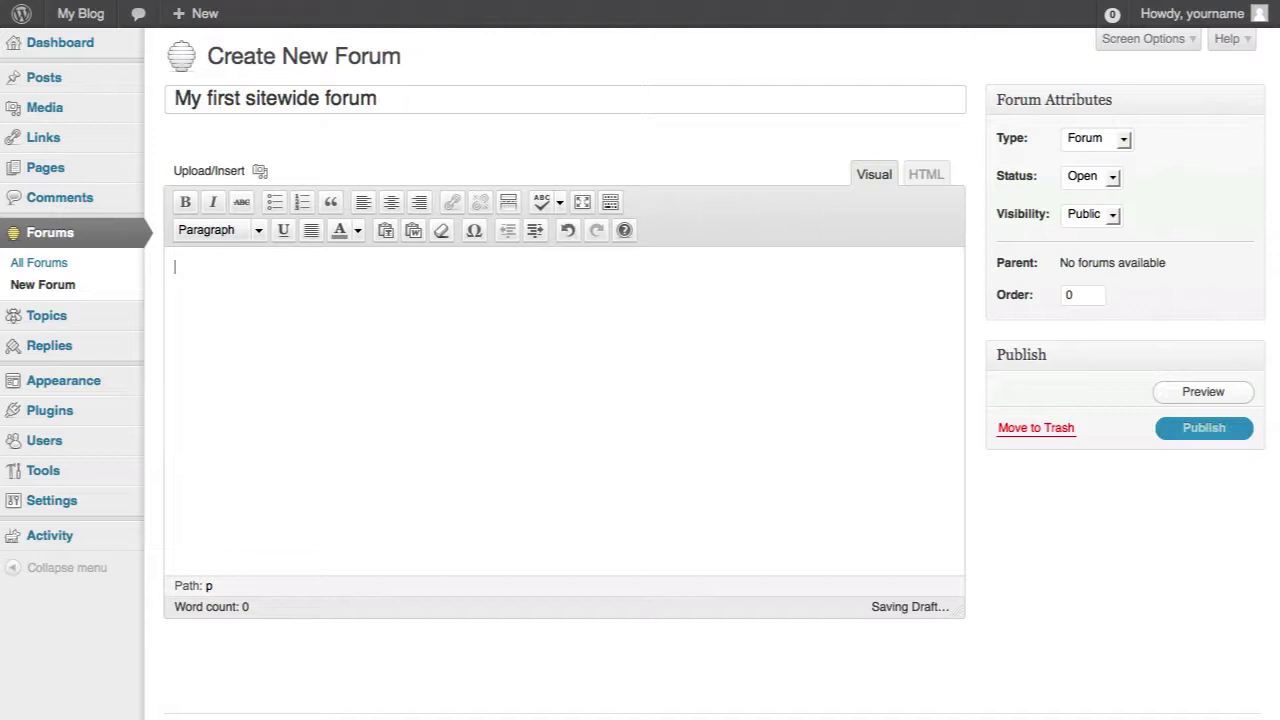
text(yada yada!)
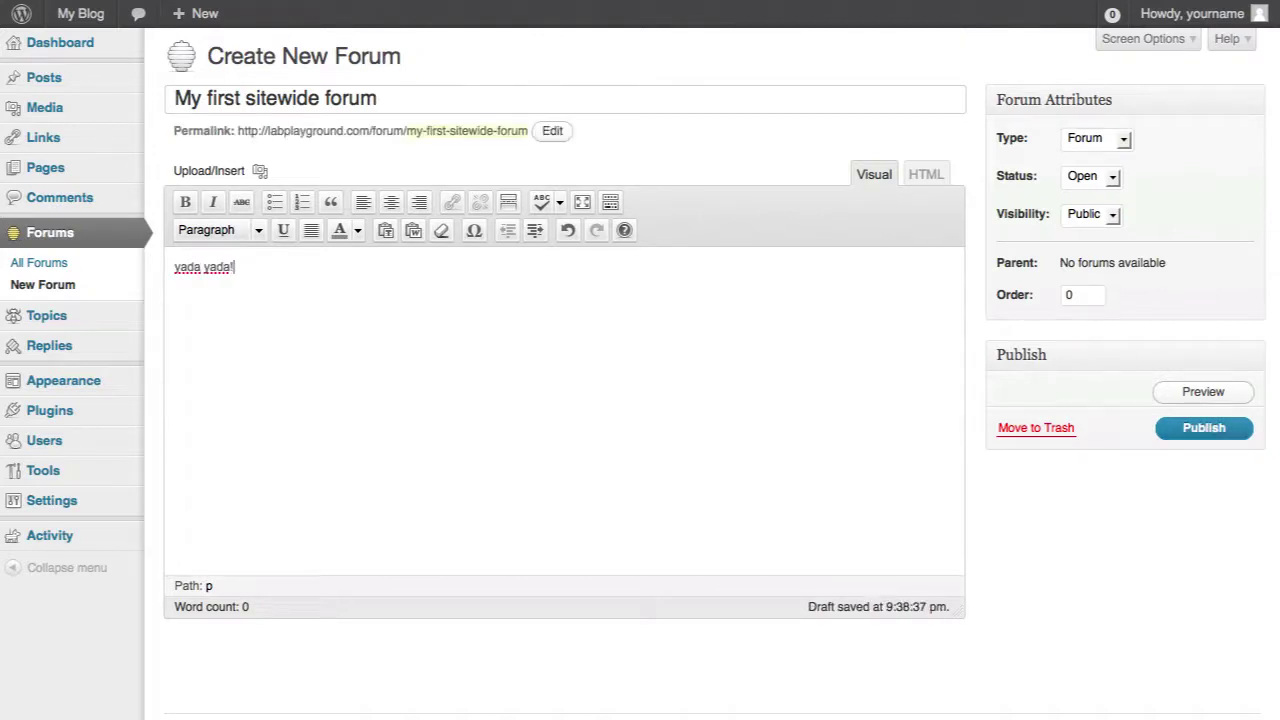
click(1115, 176)
click(1117, 177)
click(1122, 142)
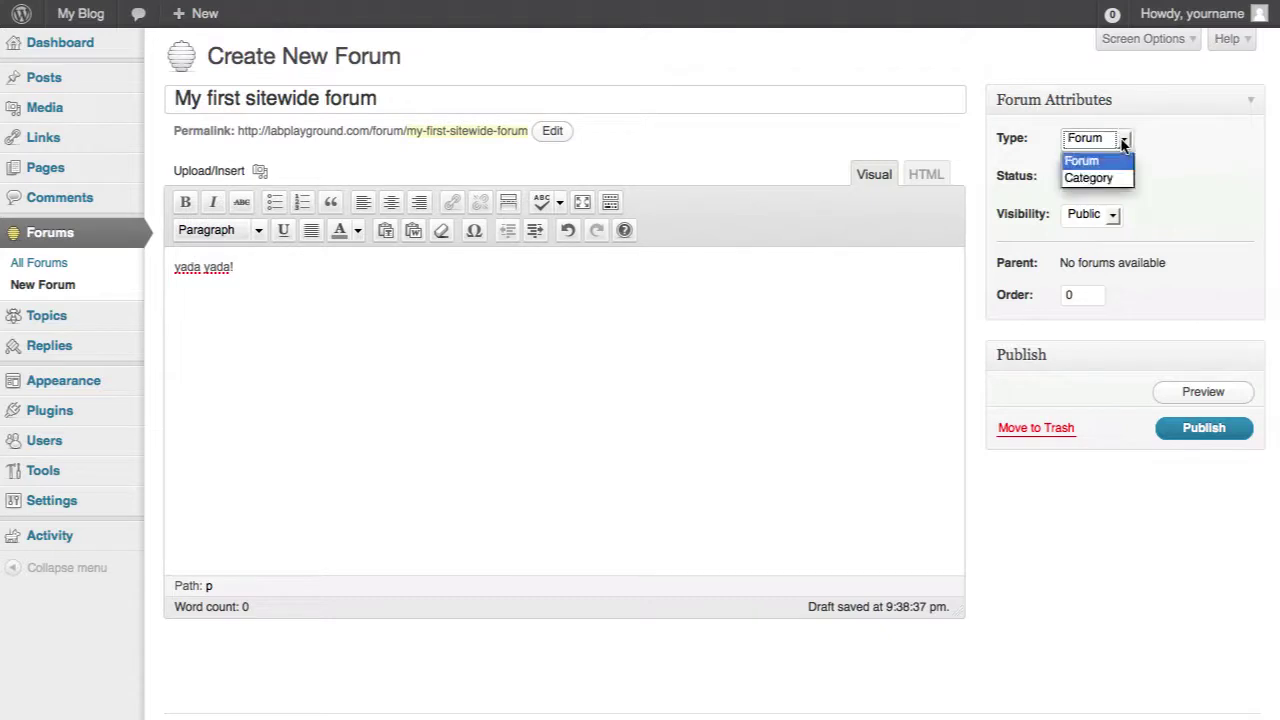
click(1122, 142)
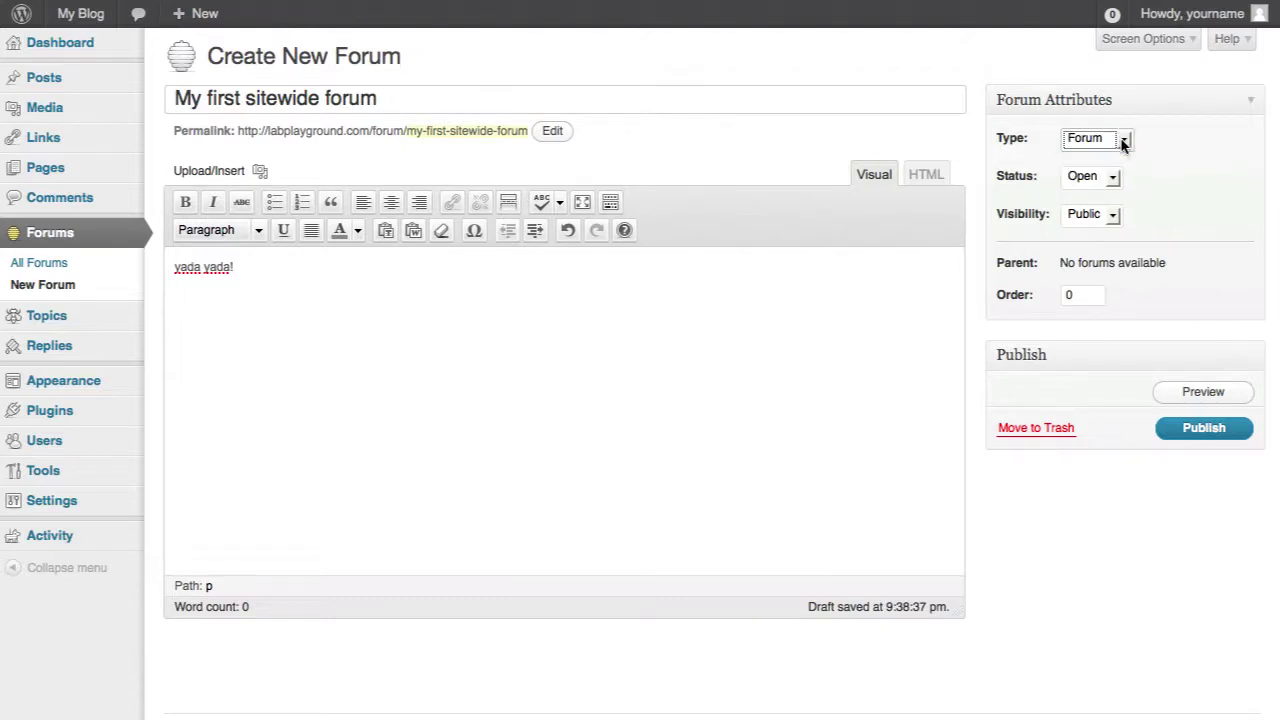
click(1114, 216)
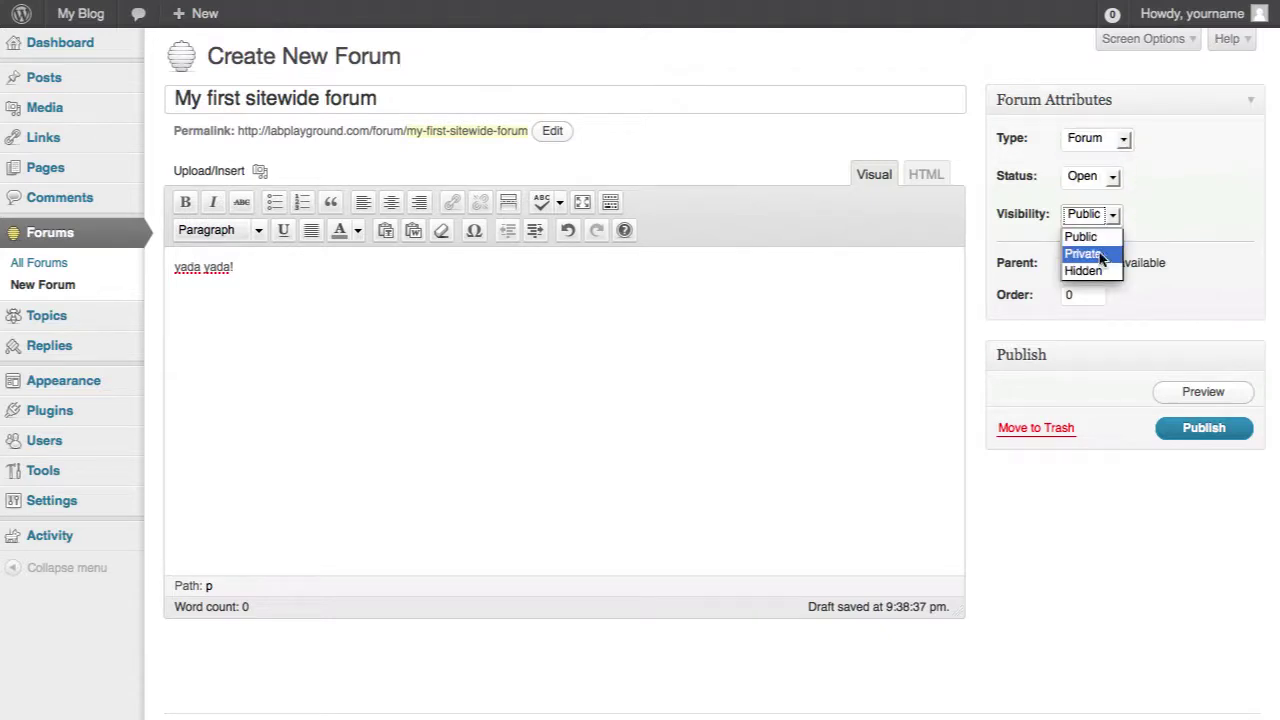
click(1105, 237)
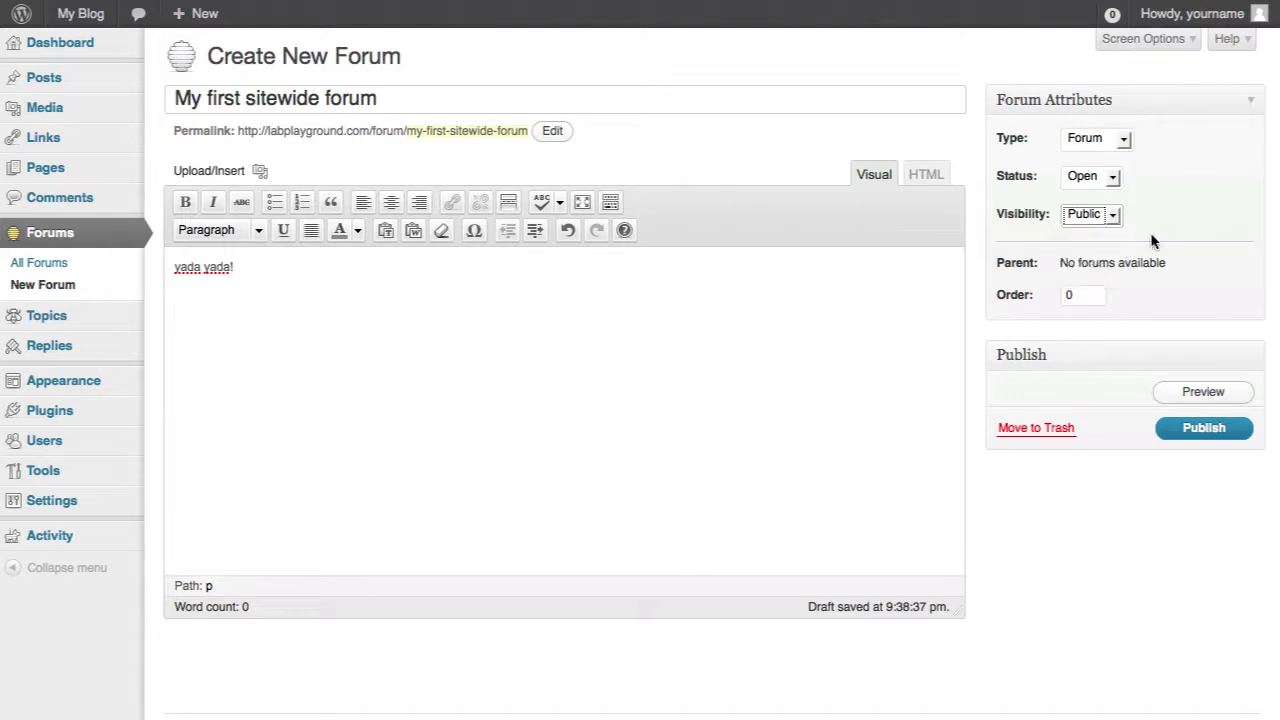
click(1200, 427)
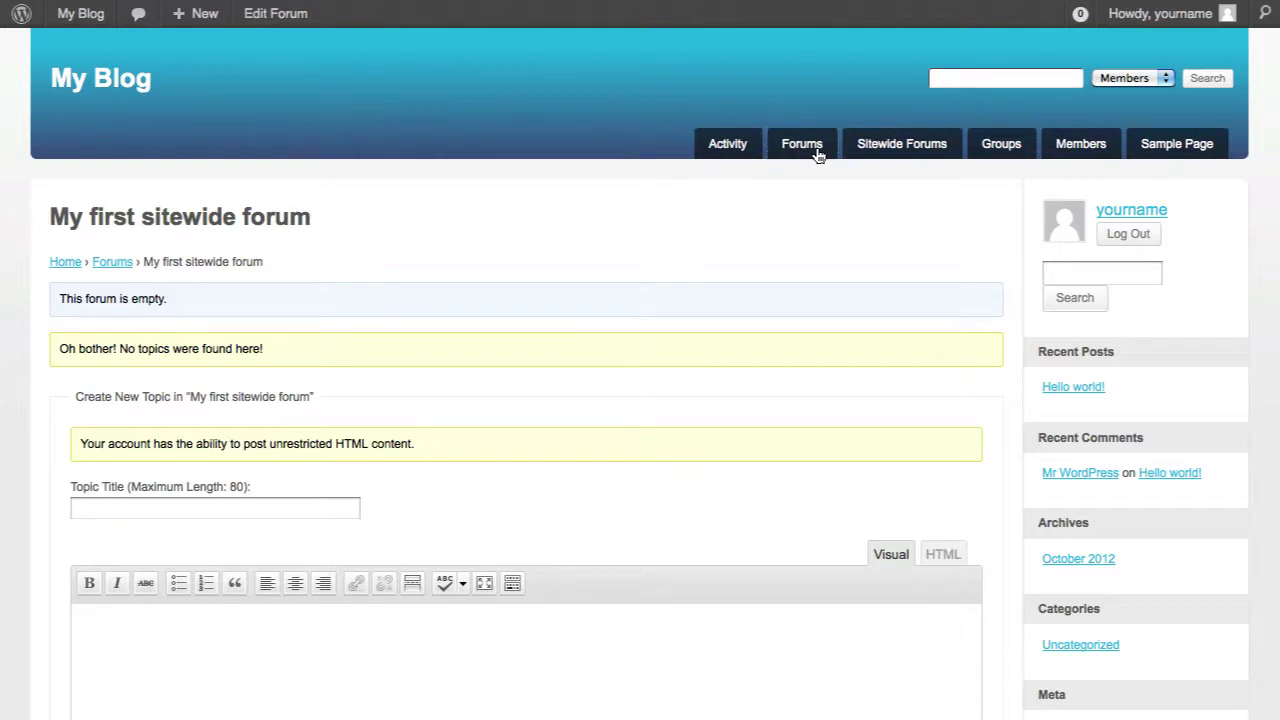
- View the Forums Directory and the Sitewide Forums listing to confirm the new forum
click(816, 148)
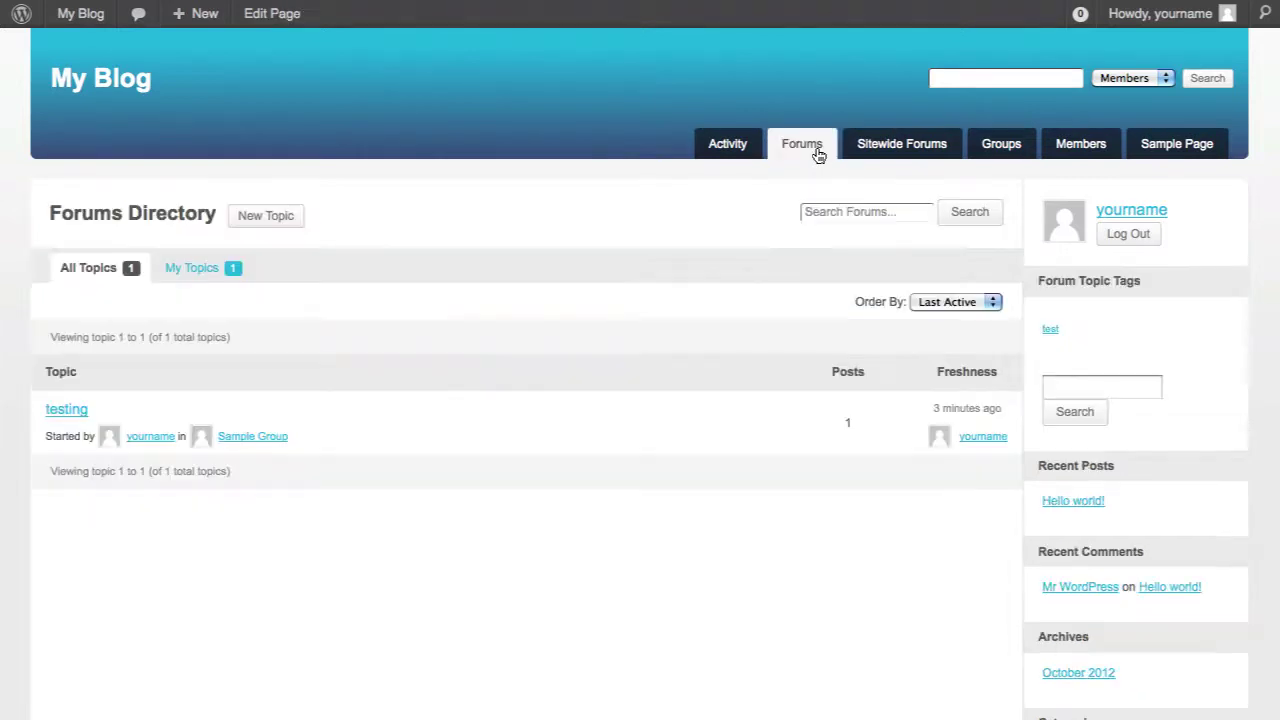
click(899, 147)
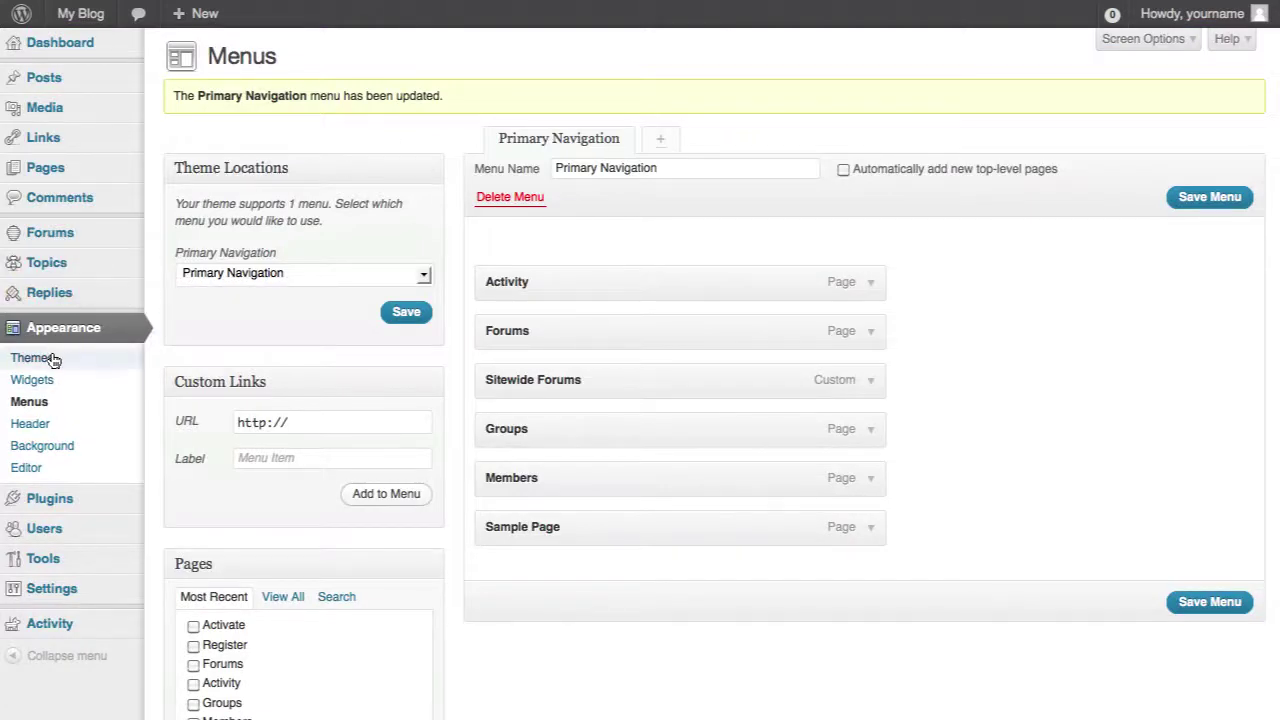
- Search Install Themes for 'Frisco' to find Frisco for BuddyPress
click(33, 358)
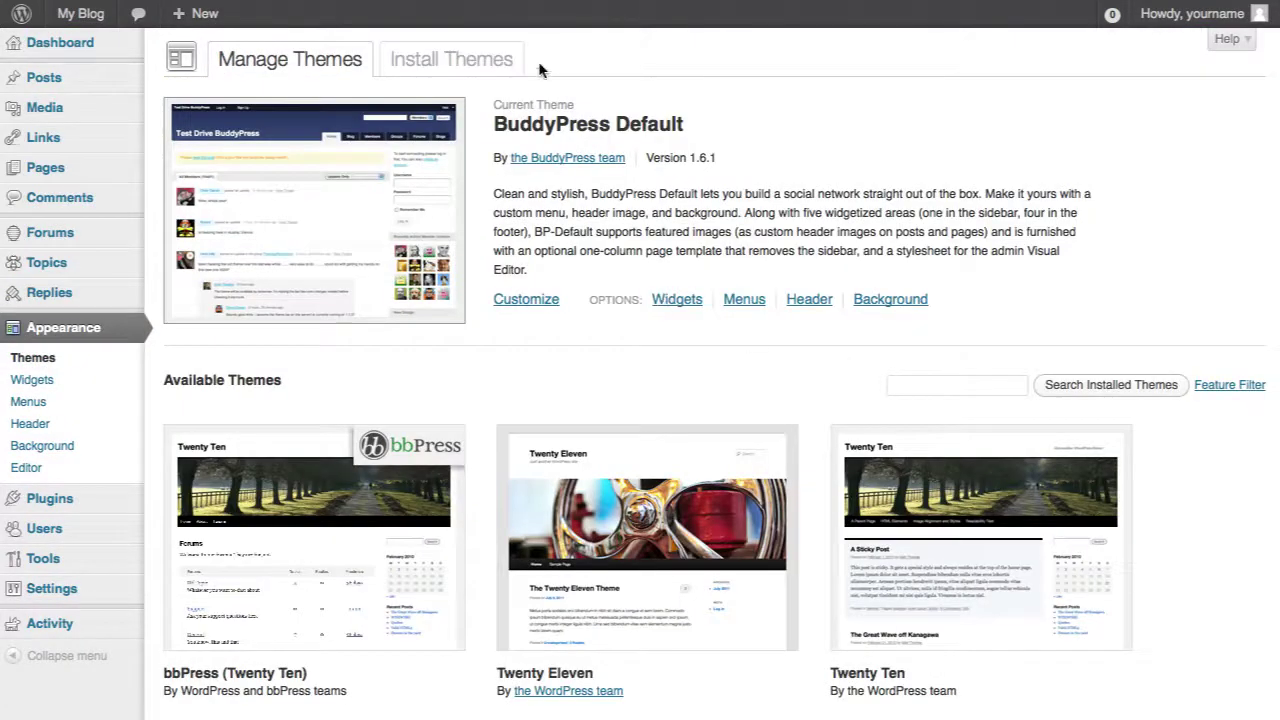
click(458, 72)
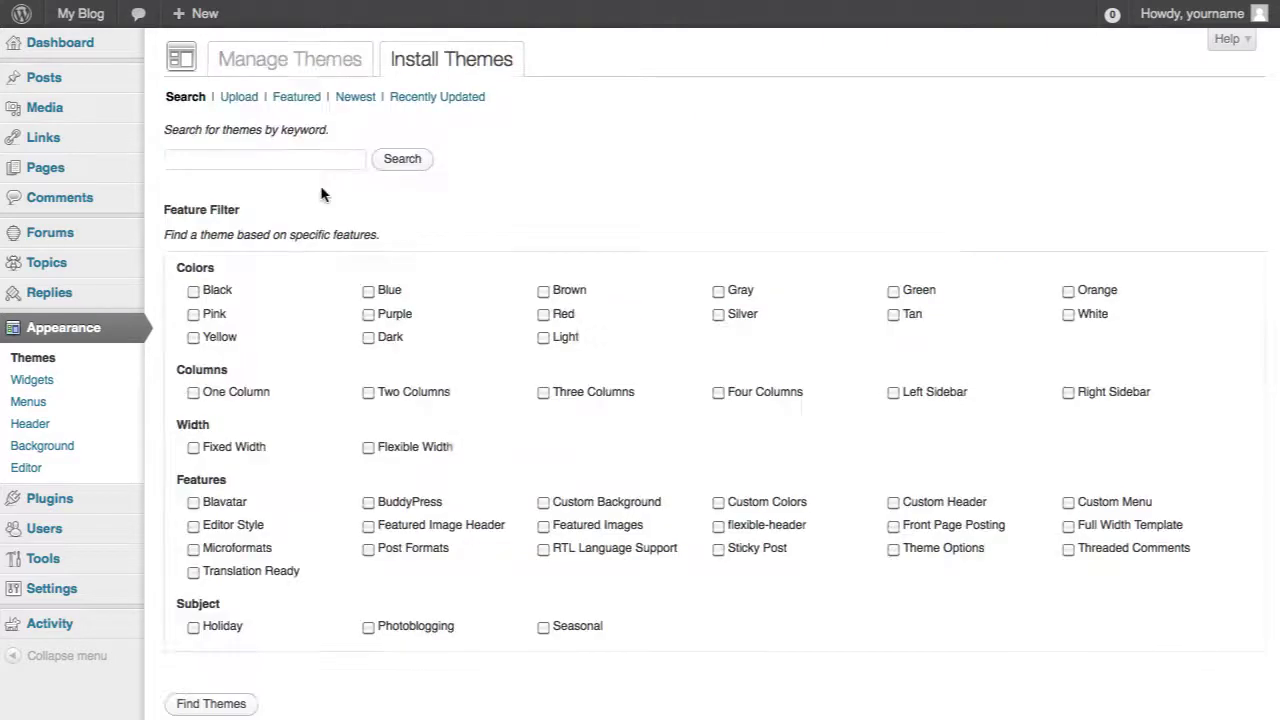
click(307, 170)
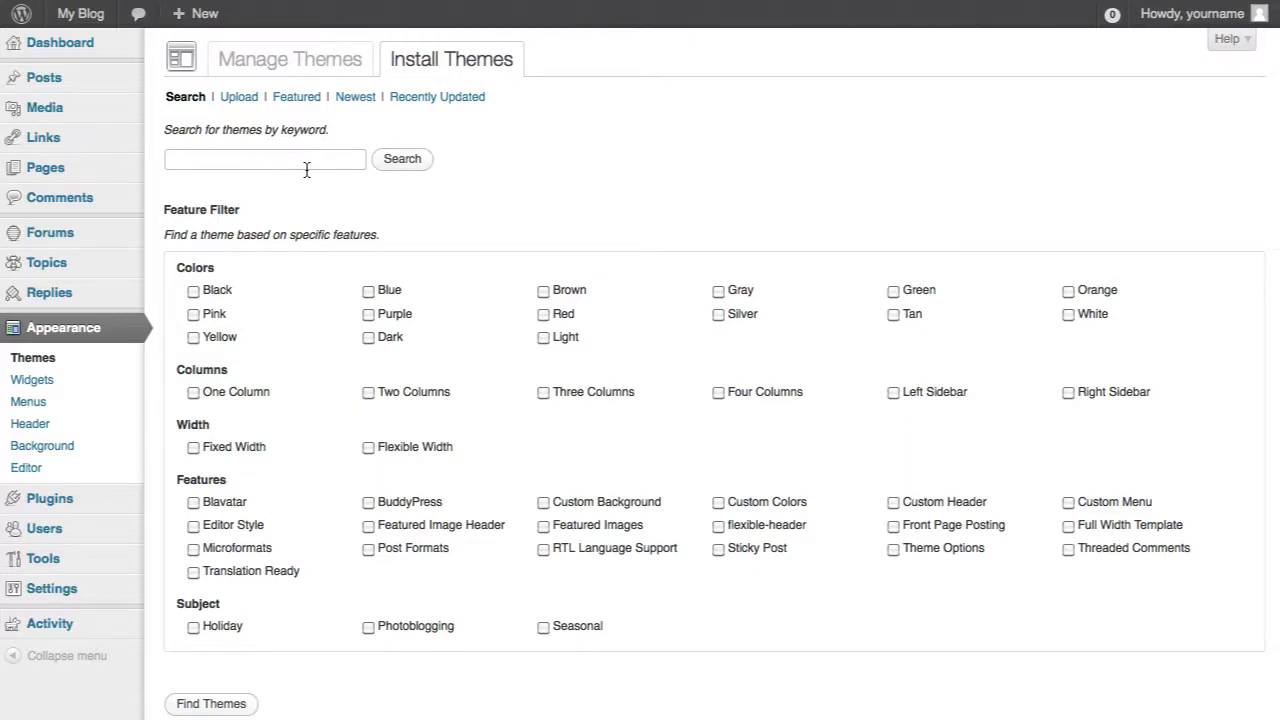
text(Frisco)
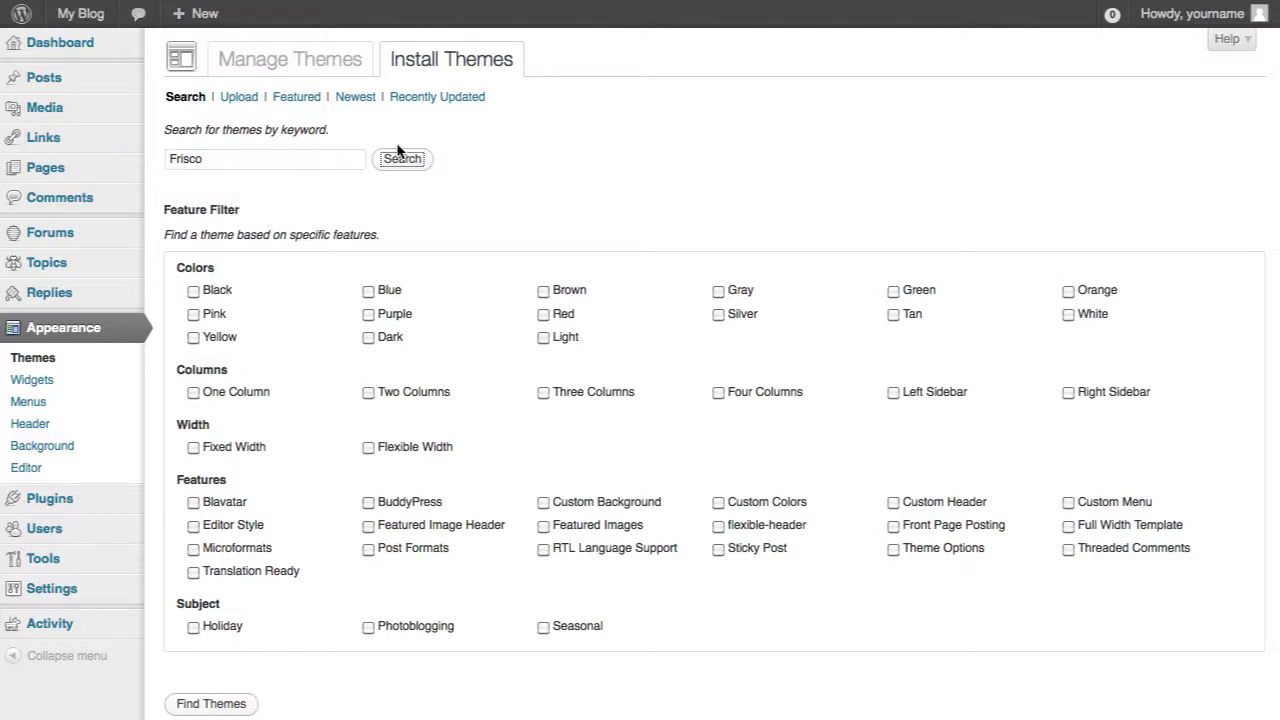
click(388, 161)
click(400, 160)
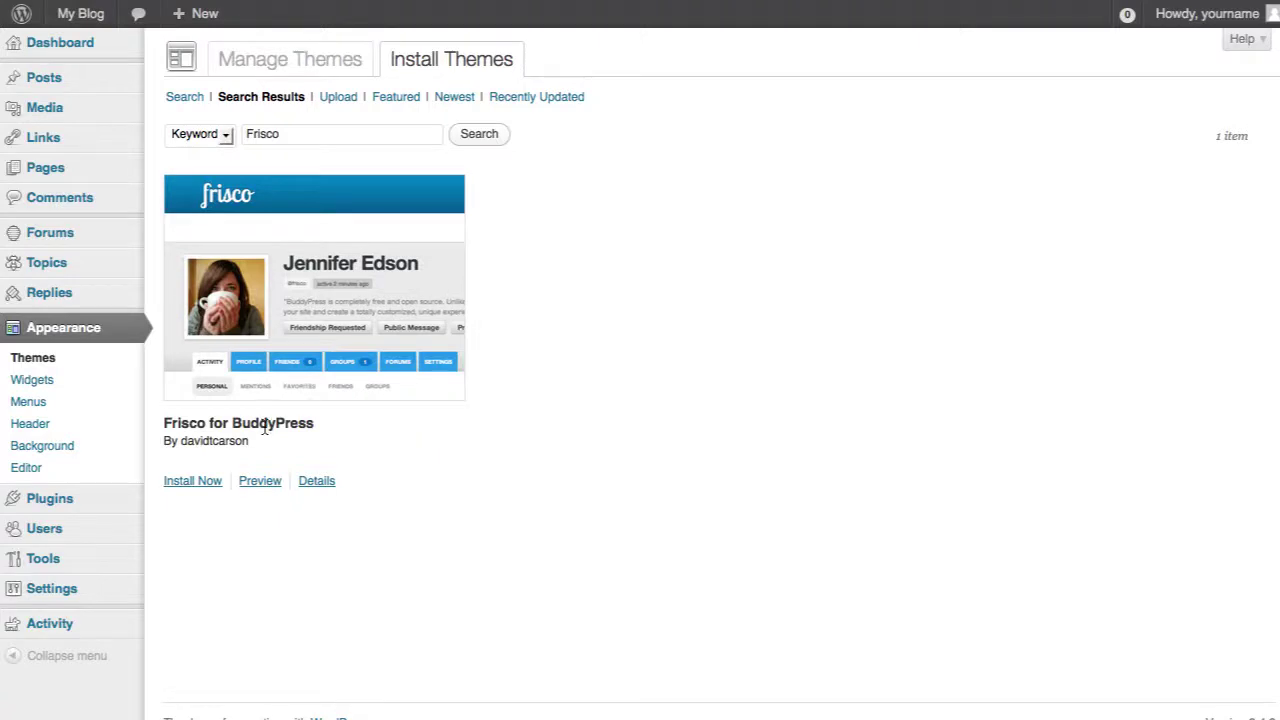
- Install and activate Frisco for BuddyPress 1.5.04, then reload the site's Forums page
click(200, 483)
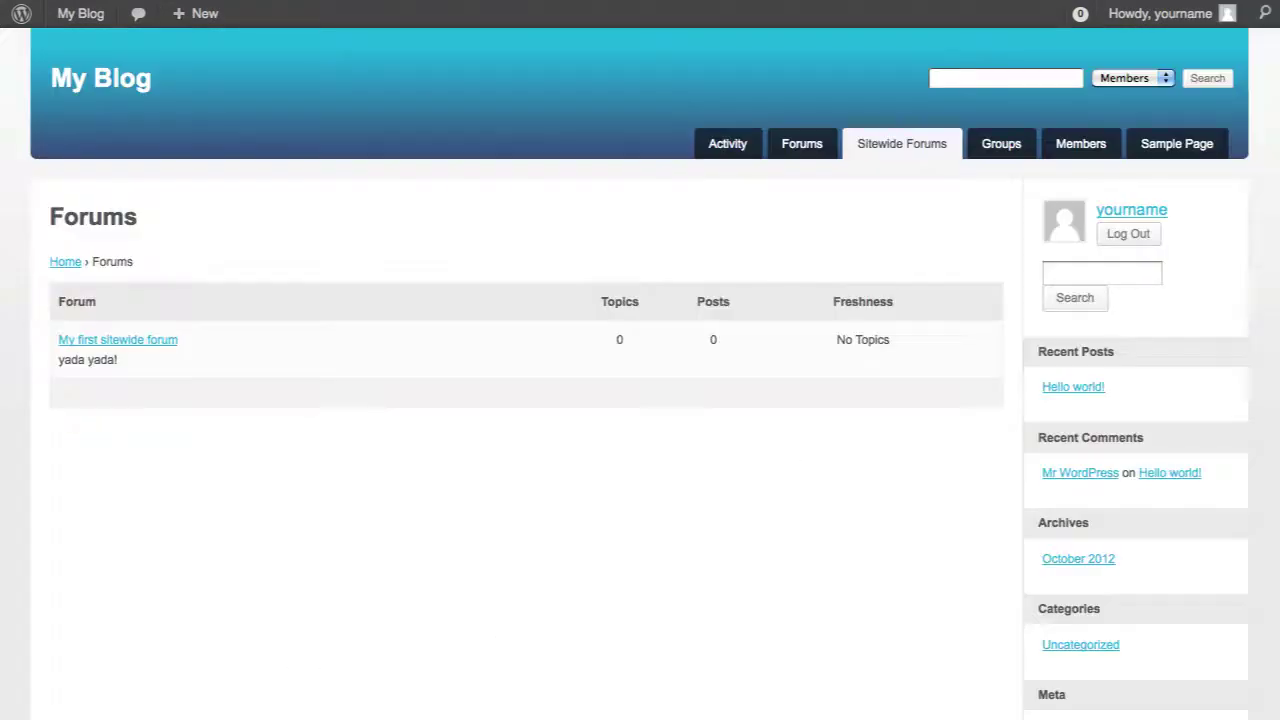
key(super+r)
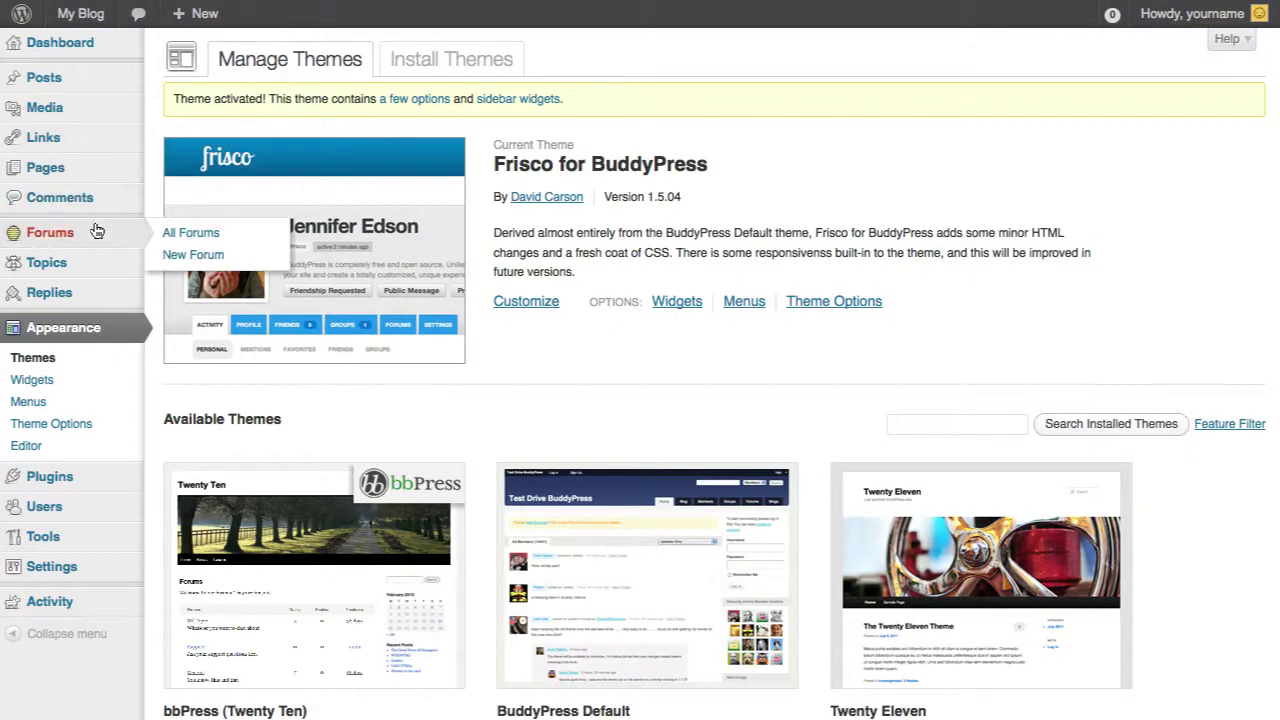
- Assign the Primary Navigation menu to Frisco's Primary Navigation theme location and save
click(40, 404)
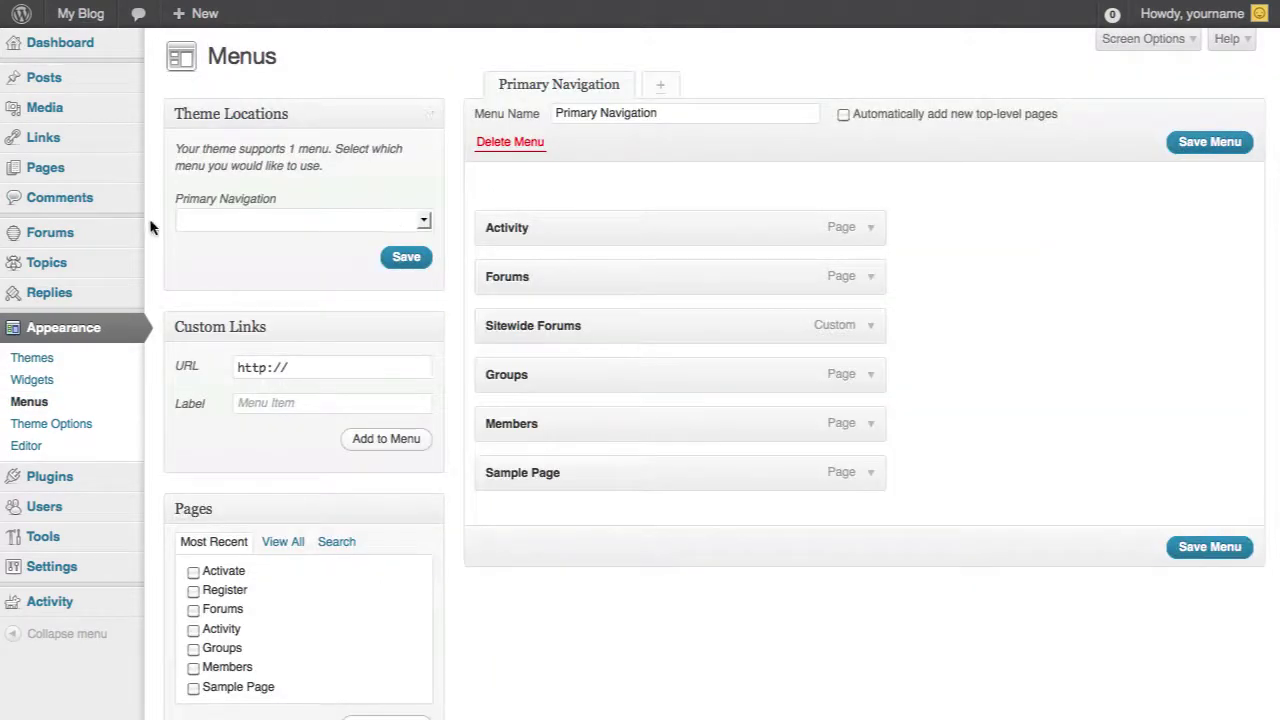
click(259, 220)
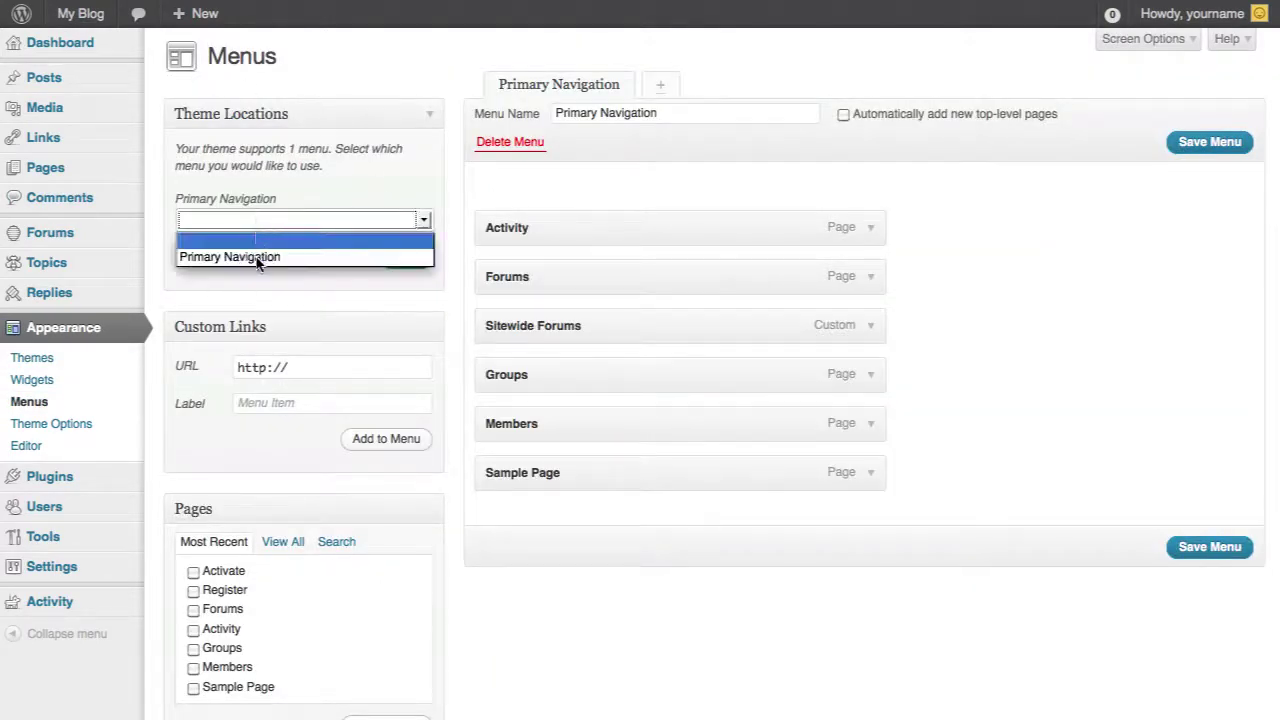
click(258, 257)
click(410, 261)
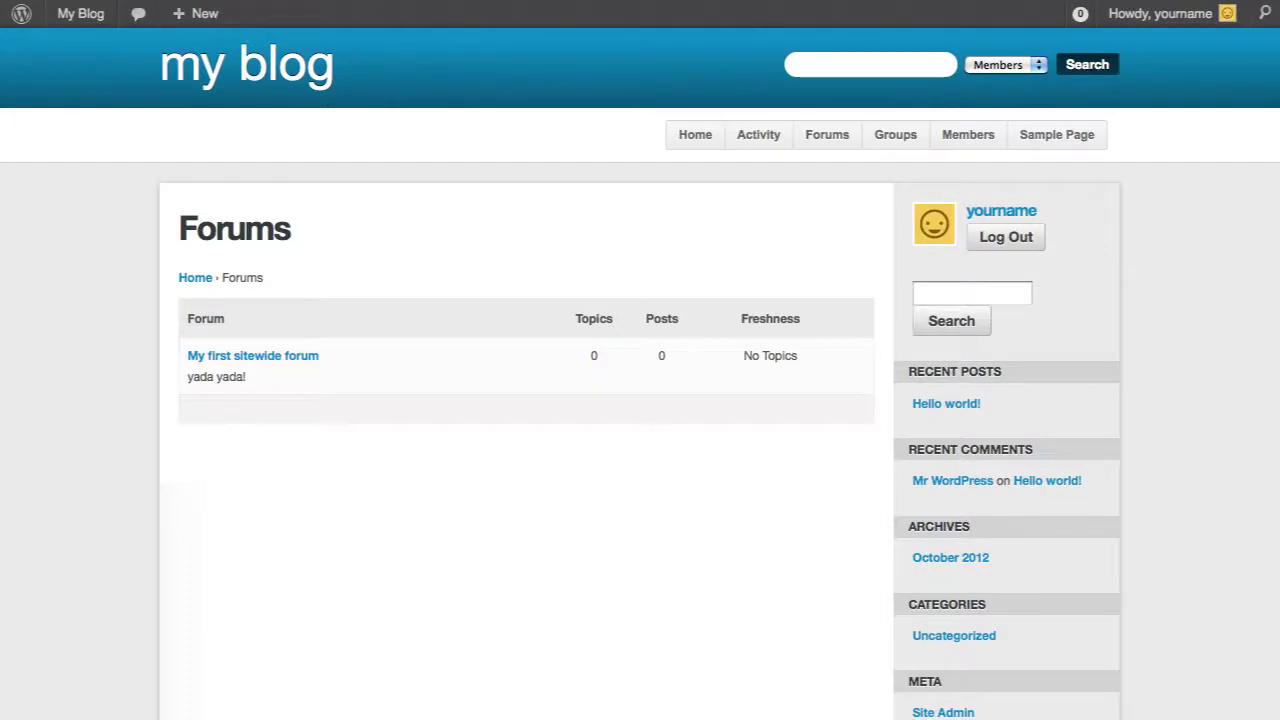
- Reload the site and browse the Forums Directory and the Sitewide Forums listing in Frisco
click(835, 148)
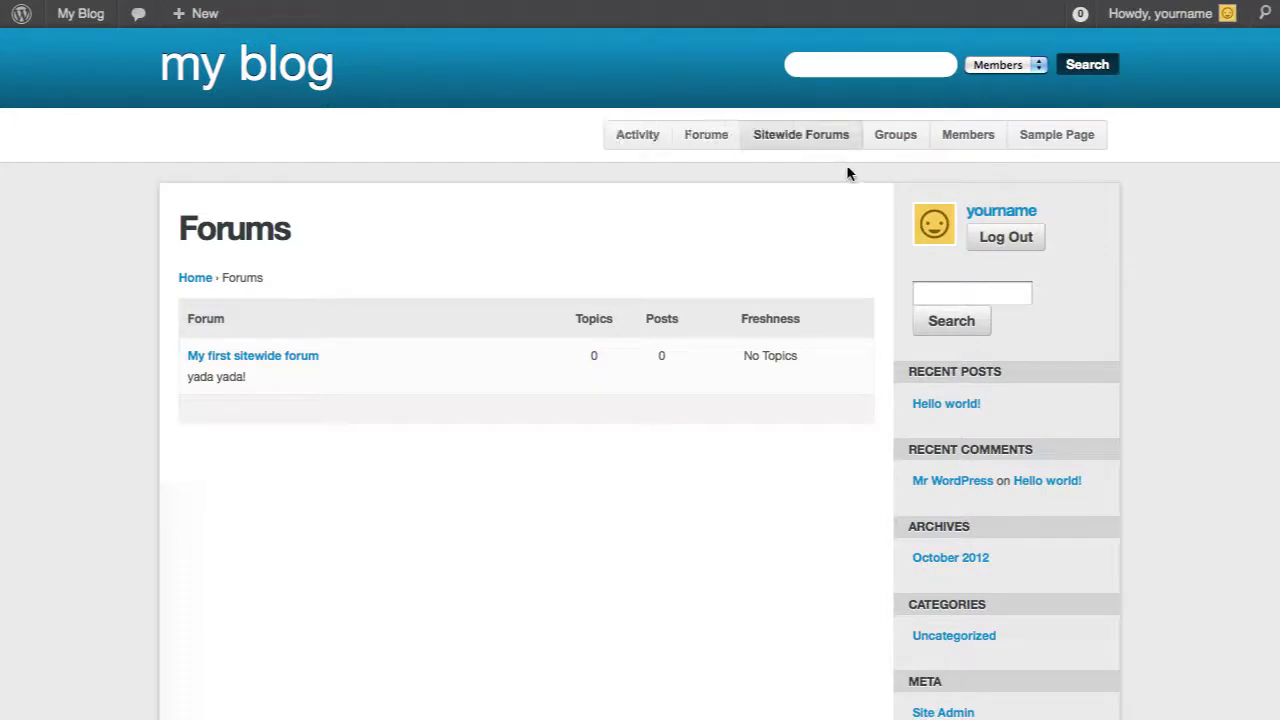
click(709, 145)
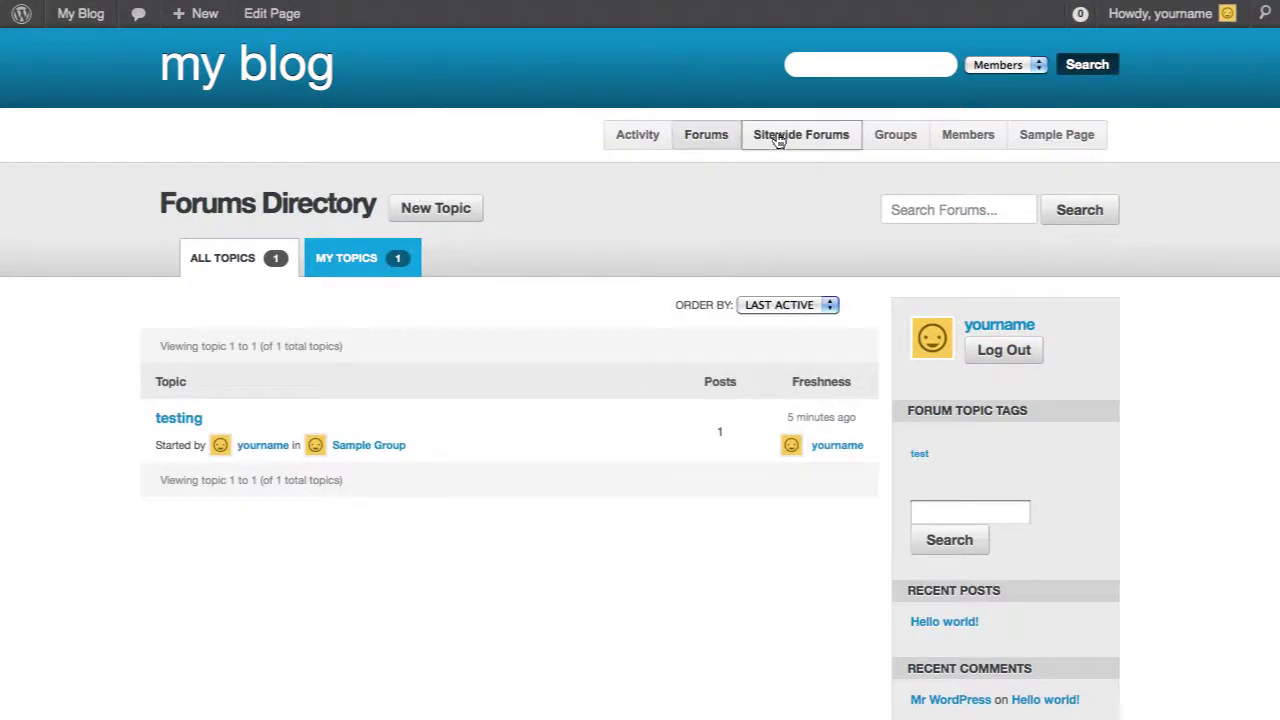
click(778, 140)
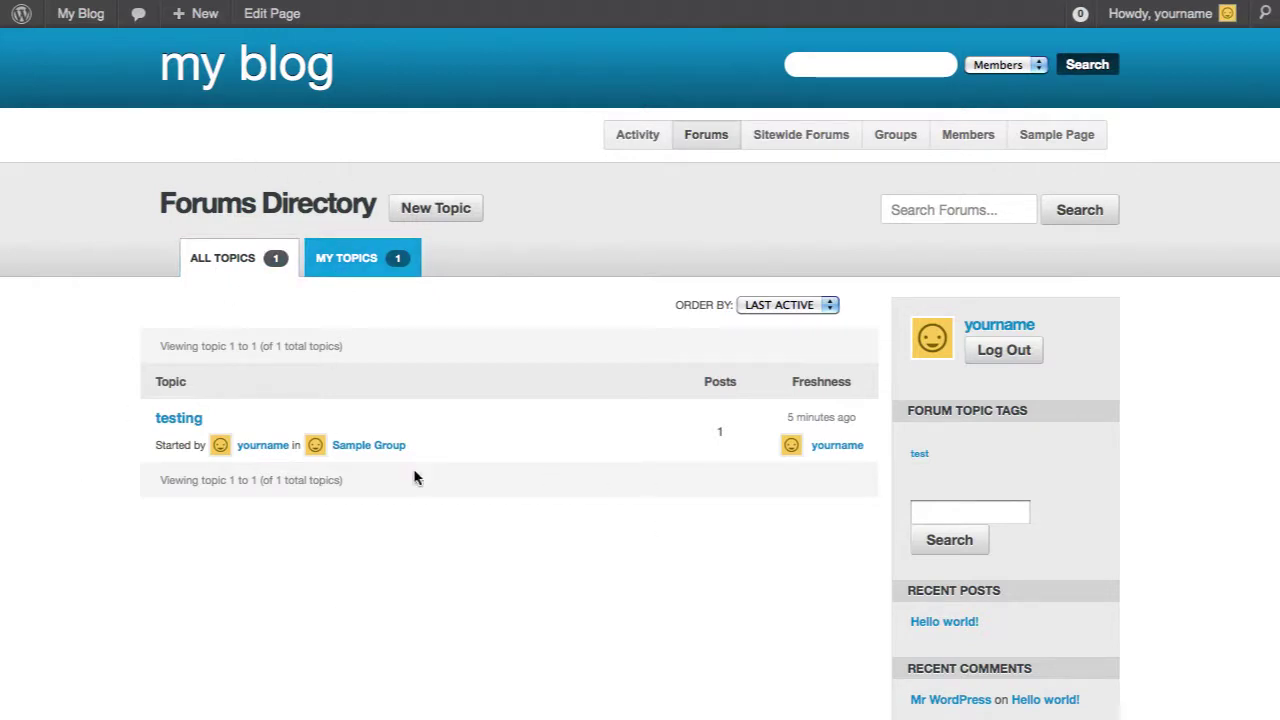
click(817, 146)
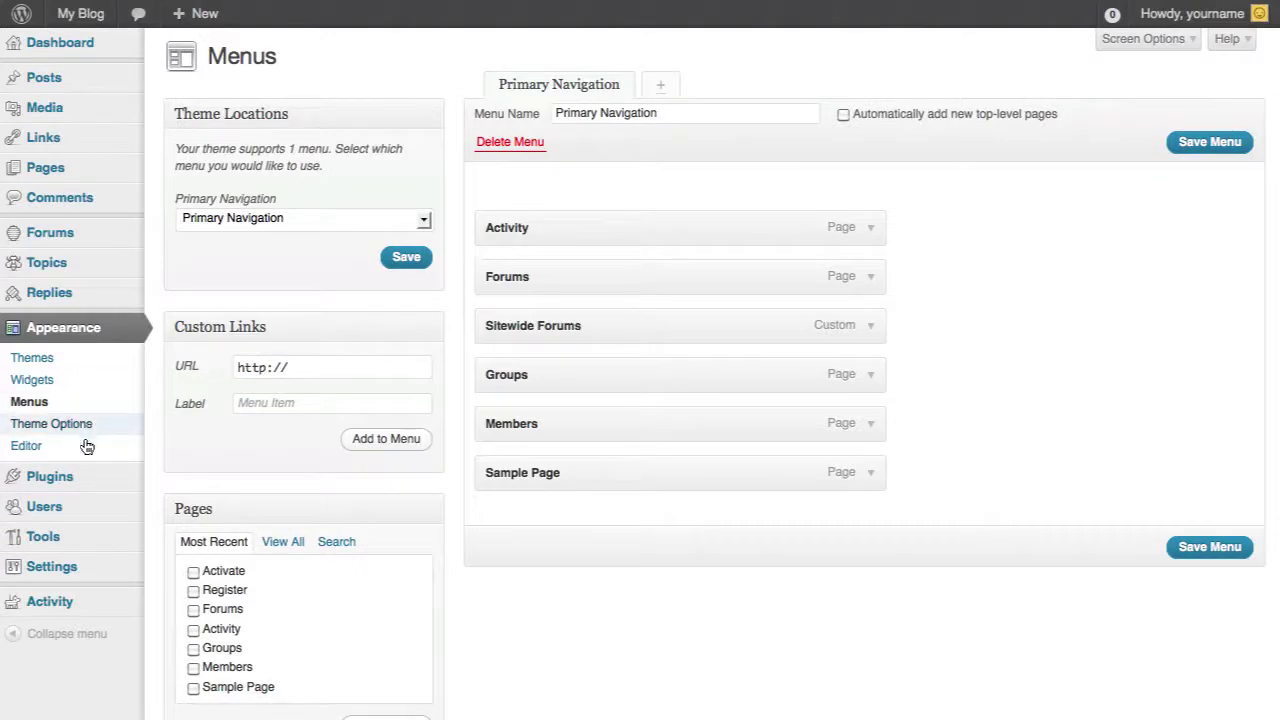
- Search the Add New plugins page for 'edit'
mouse_move(86, 474)
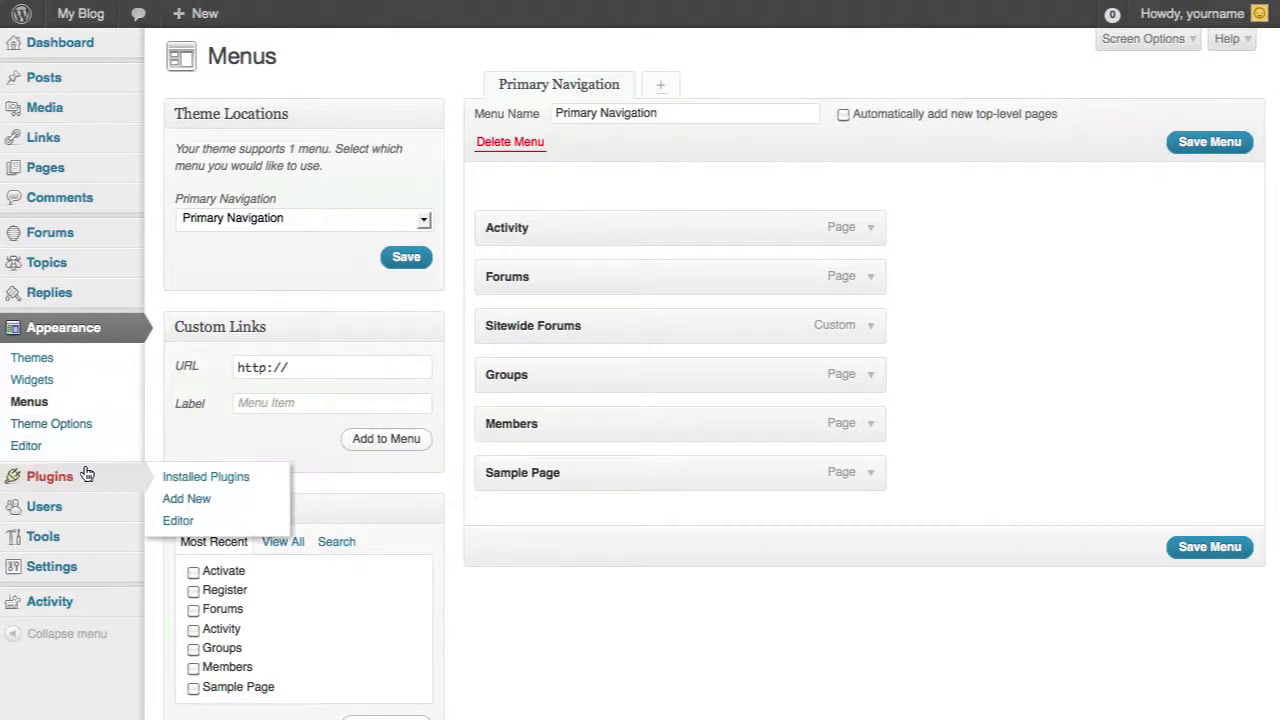
click(183, 498)
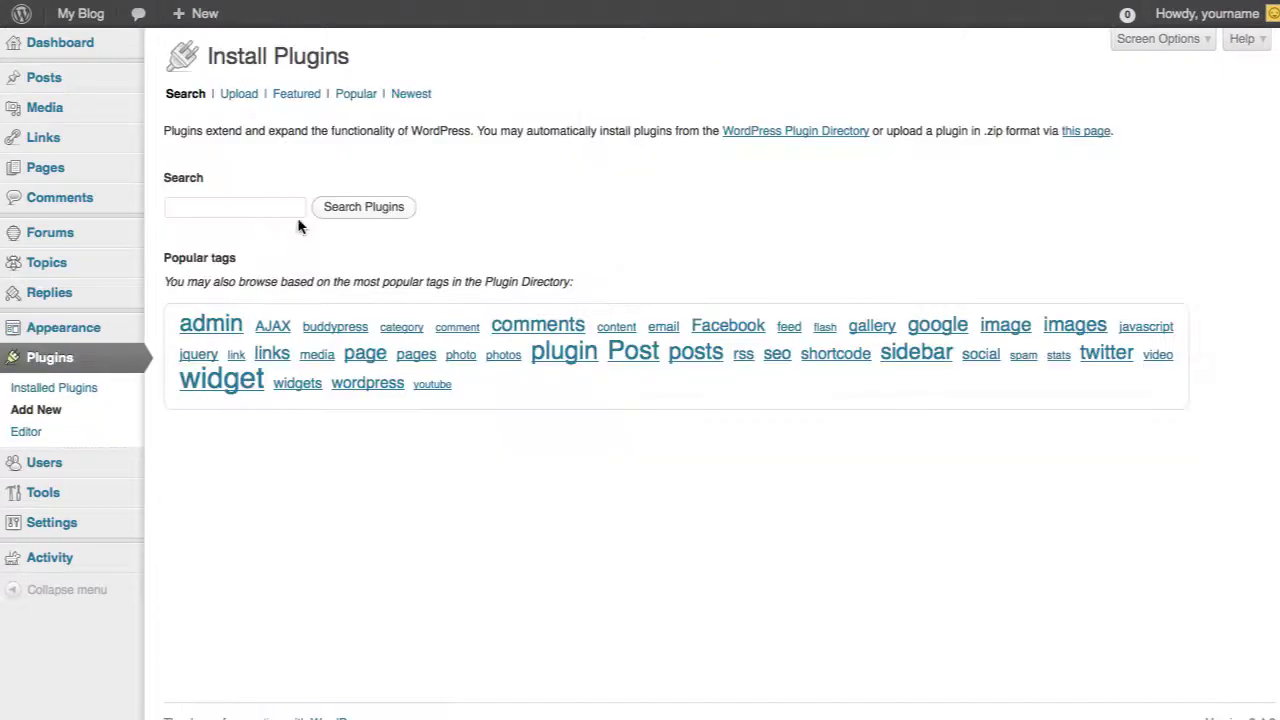
click(277, 210)
text(edit)
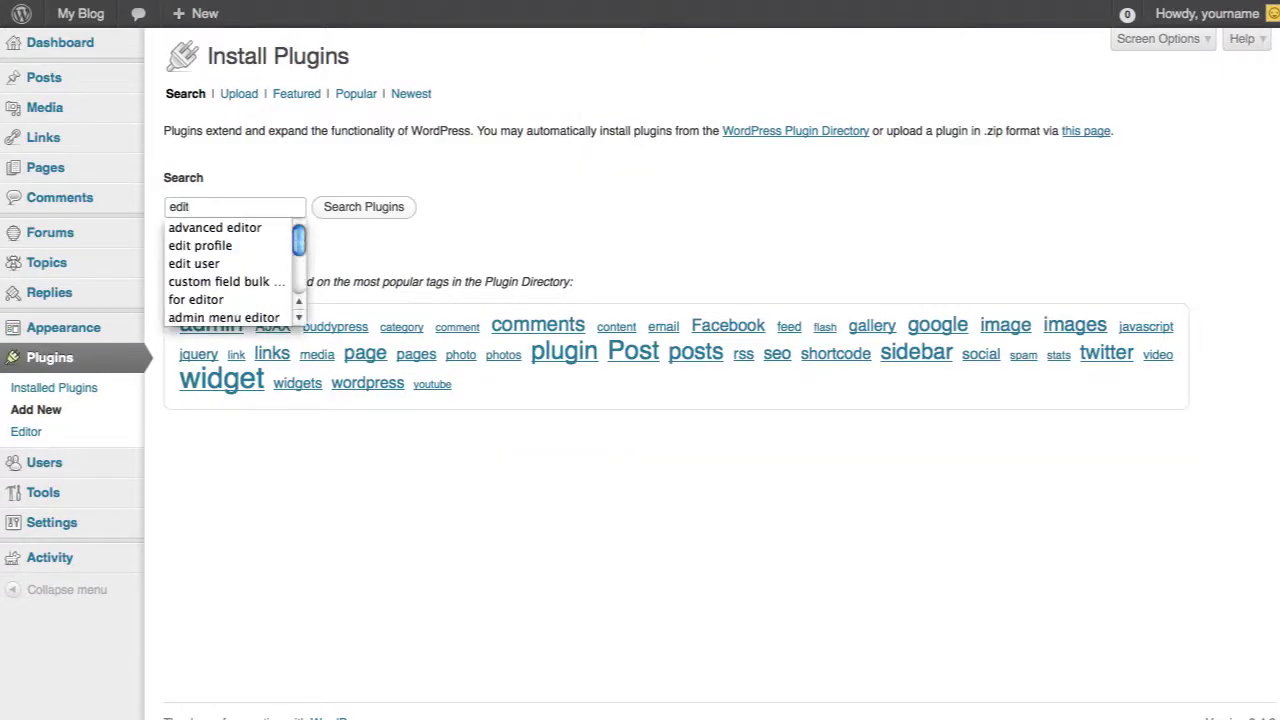
key(Return)
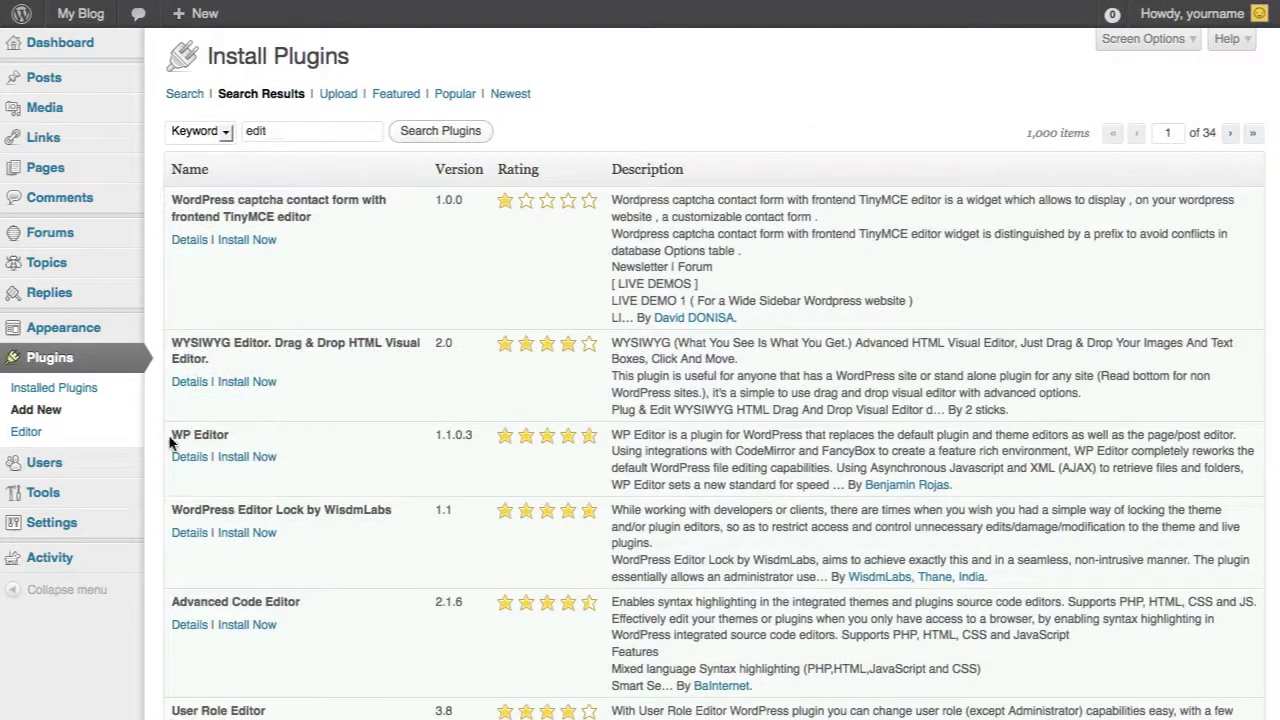
- Install the WP Editor plugin and confirm the installation
drag(170, 438, 260, 446)
click(266, 443)
click(256, 456)
click(727, 318)
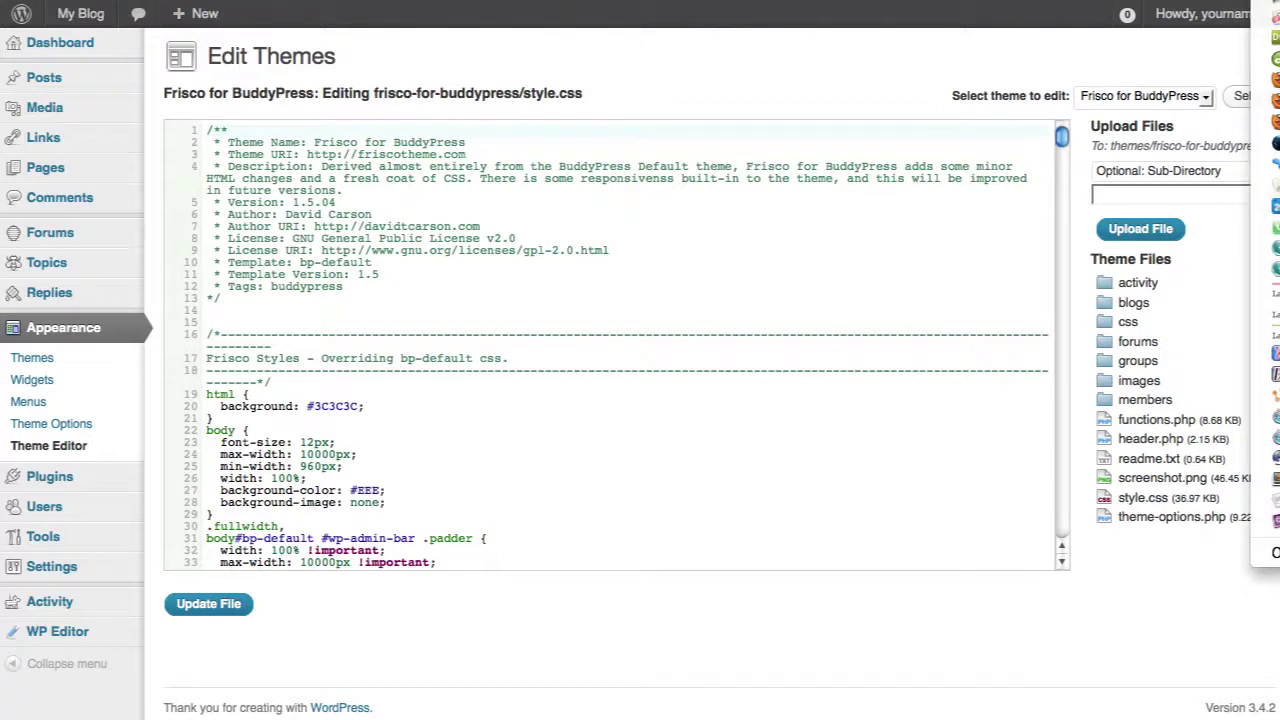
- Bring up the custom.css file to check its contents, then close it
click(1275, 300)
drag(939, 39, 448, 42)
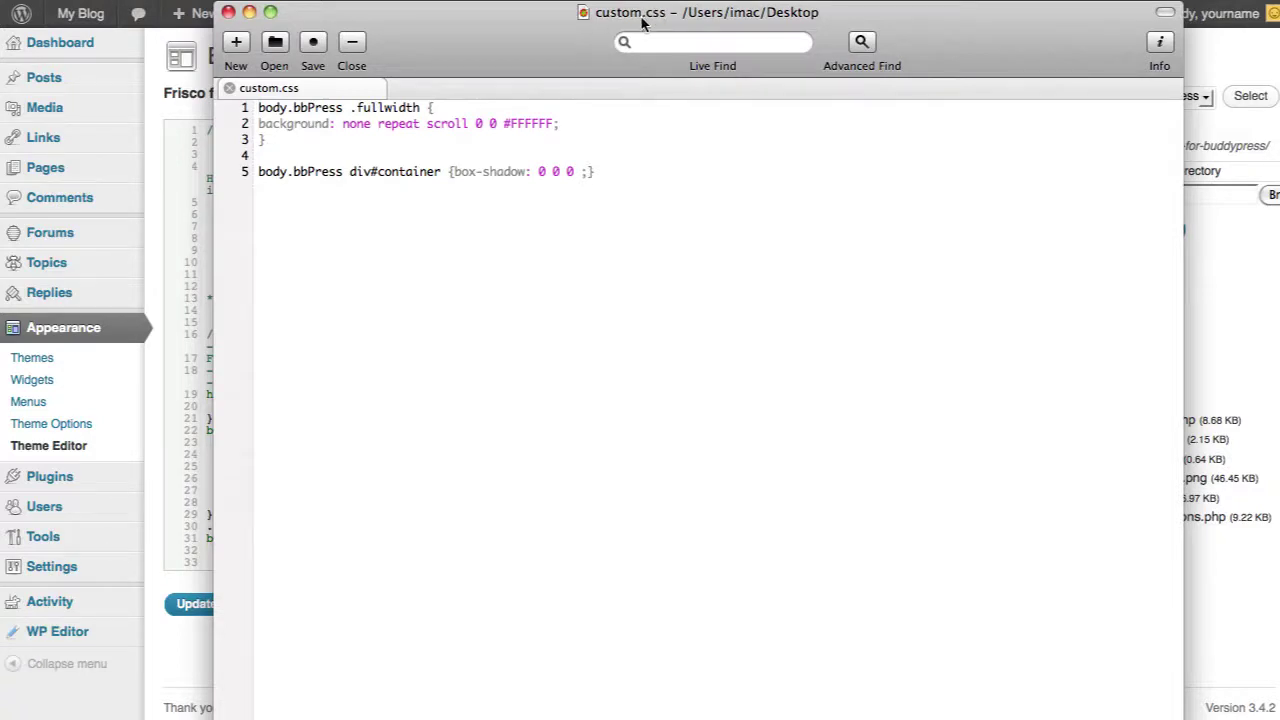
click(352, 44)
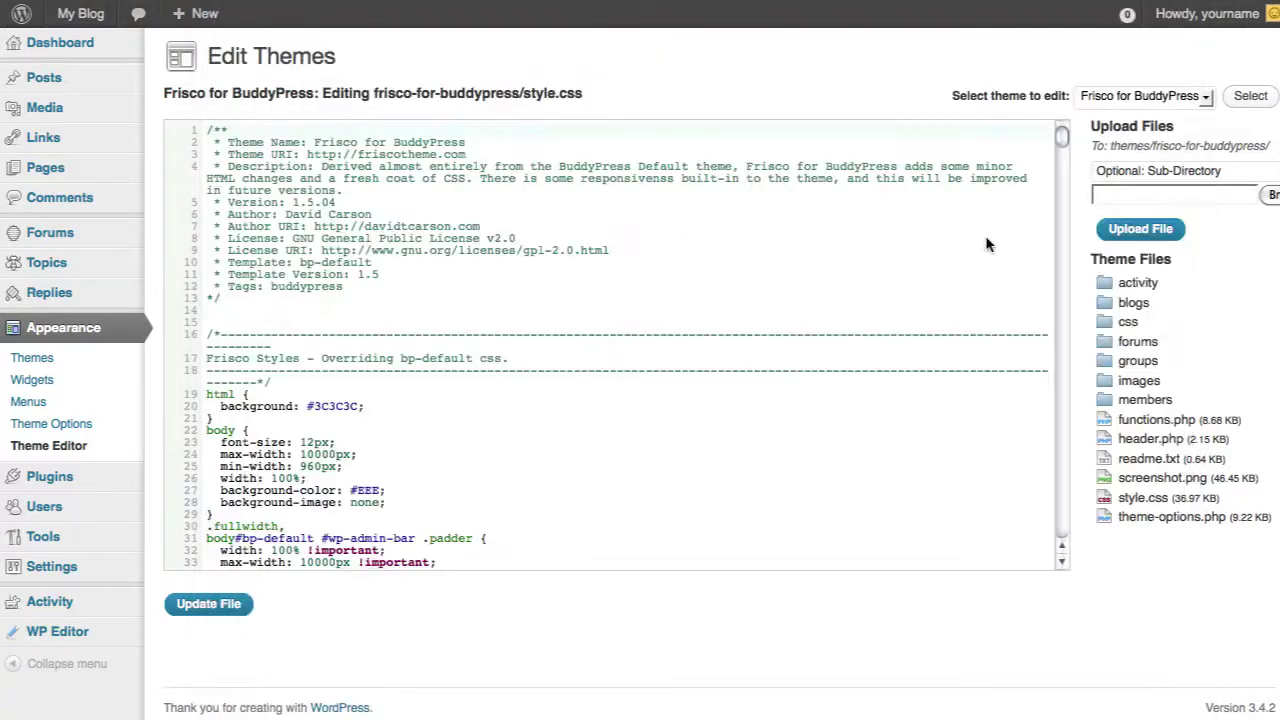
- With Frisco for BuddyPress selected, upload custom.css from the Desktop via Upload Files
click(1155, 97)
click(1155, 97)
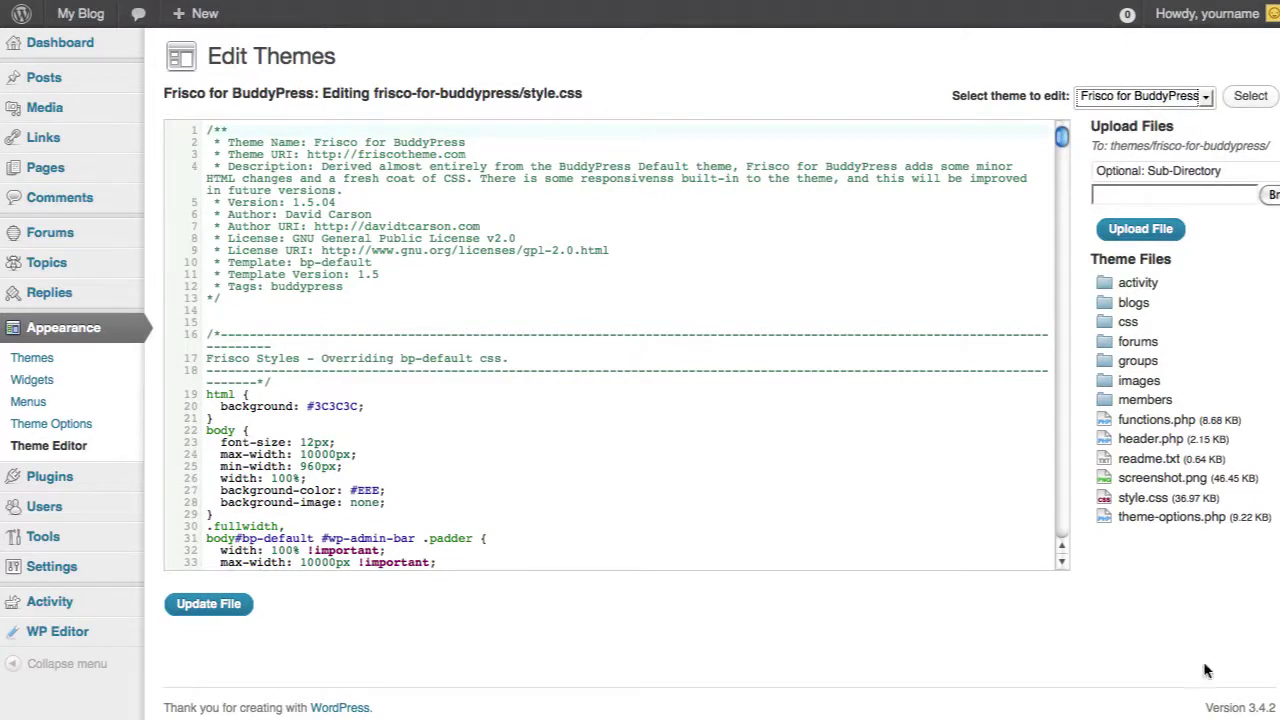
scroll(1205, 700, right, 2)
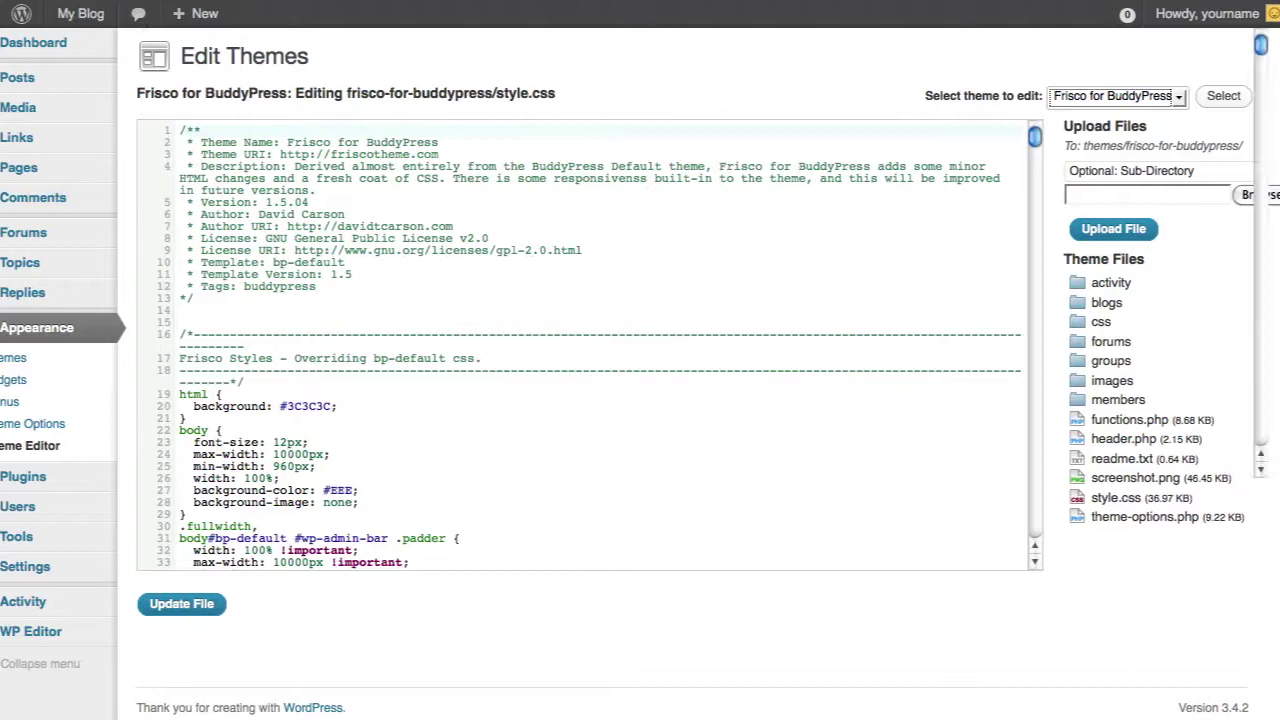
click(1243, 195)
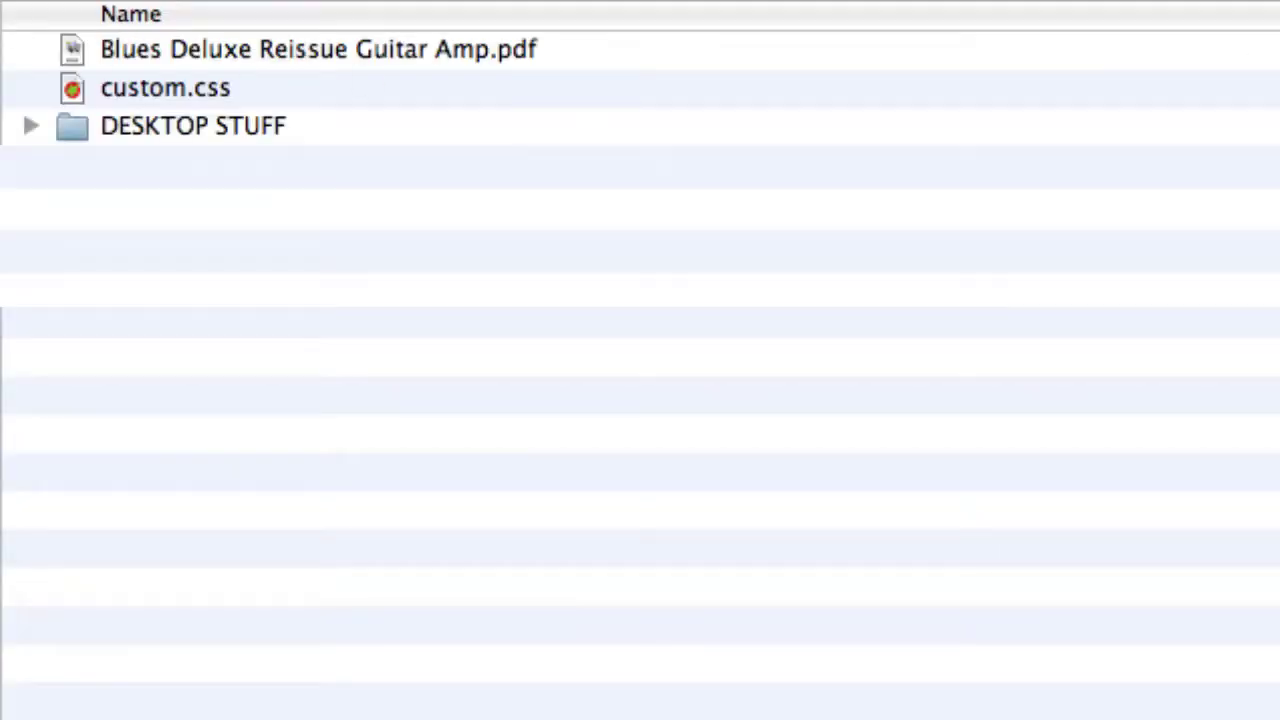
double_click(215, 84)
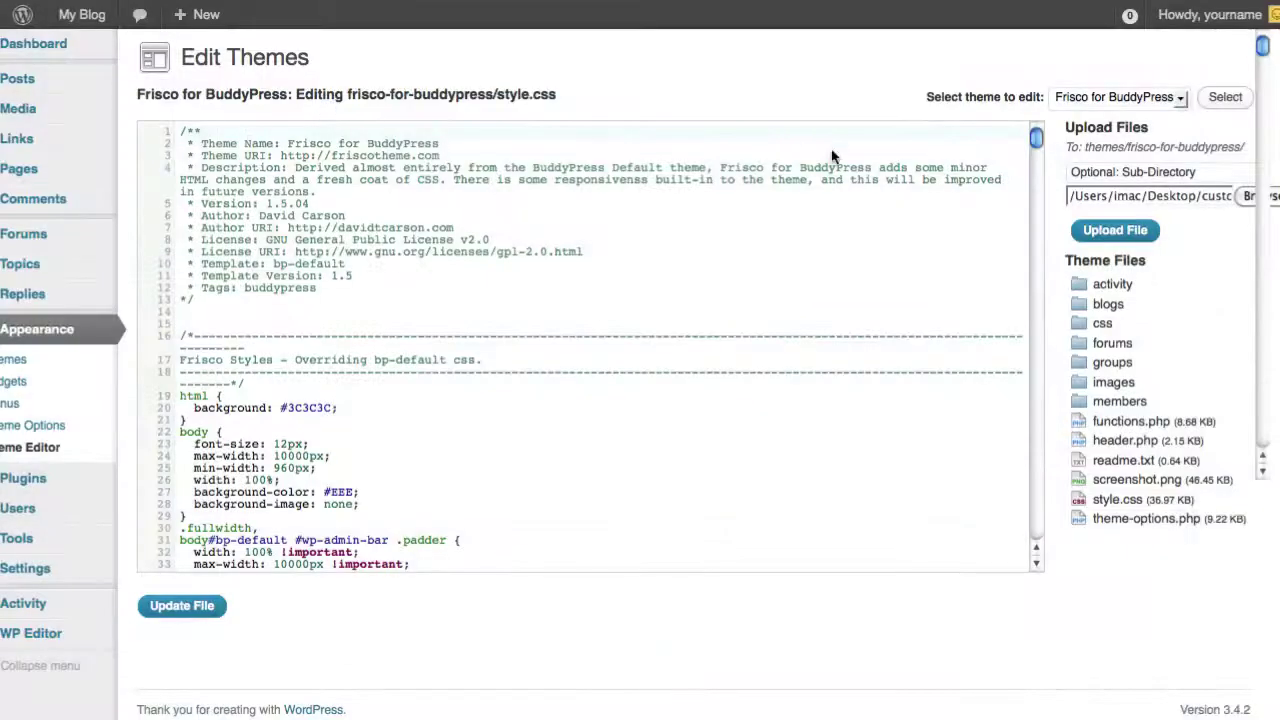
click(1090, 232)
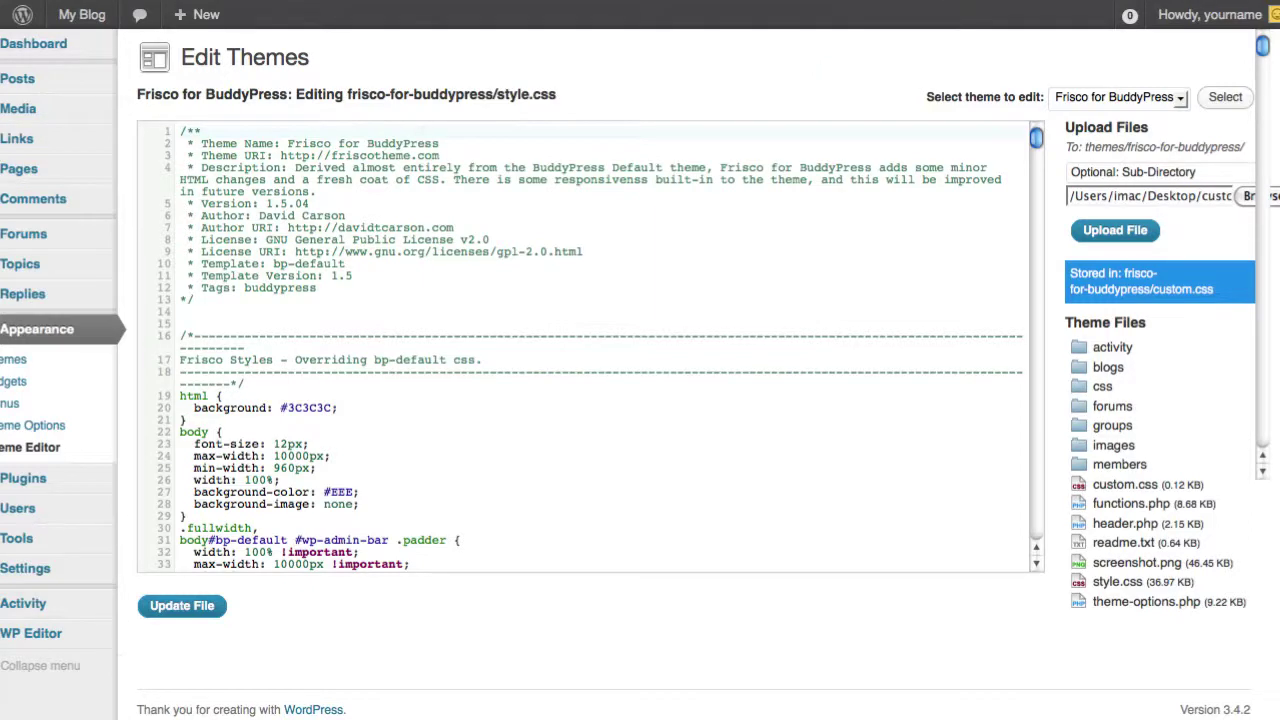
scroll(123, 654, left, 2)
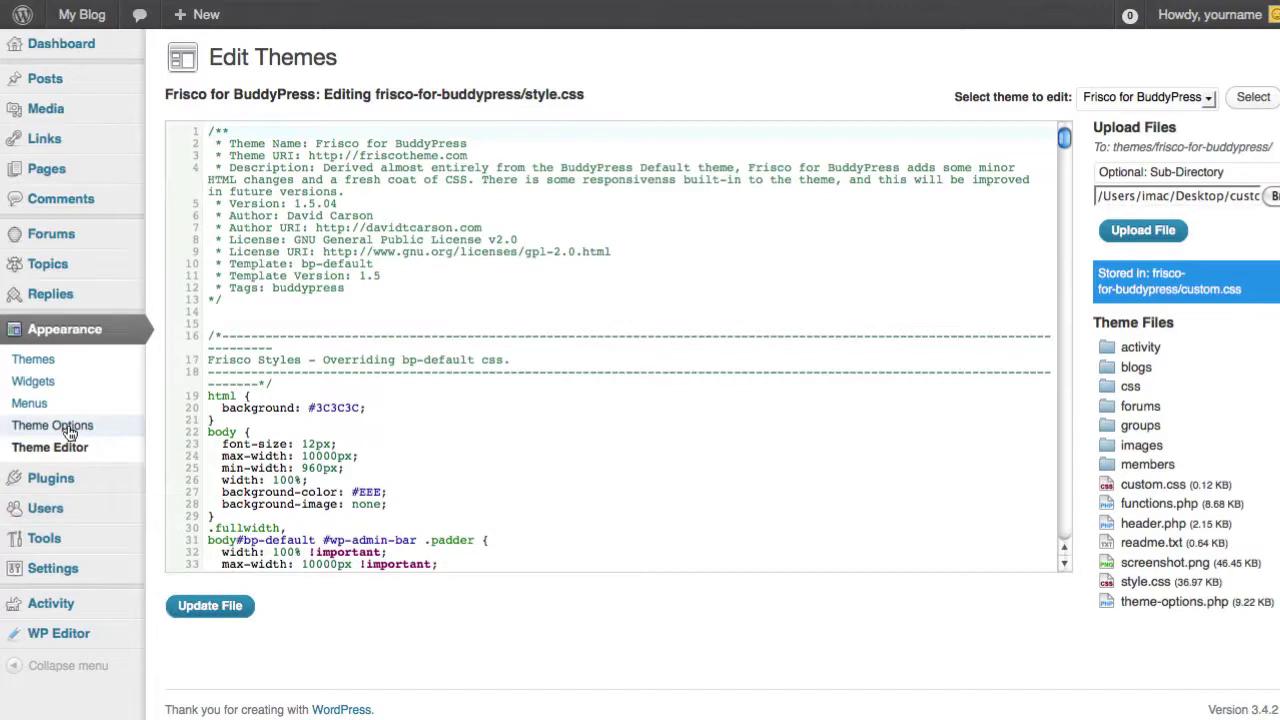
- Tick the Custom Stylesheet option in Frisco's Theme Options
click(70, 432)
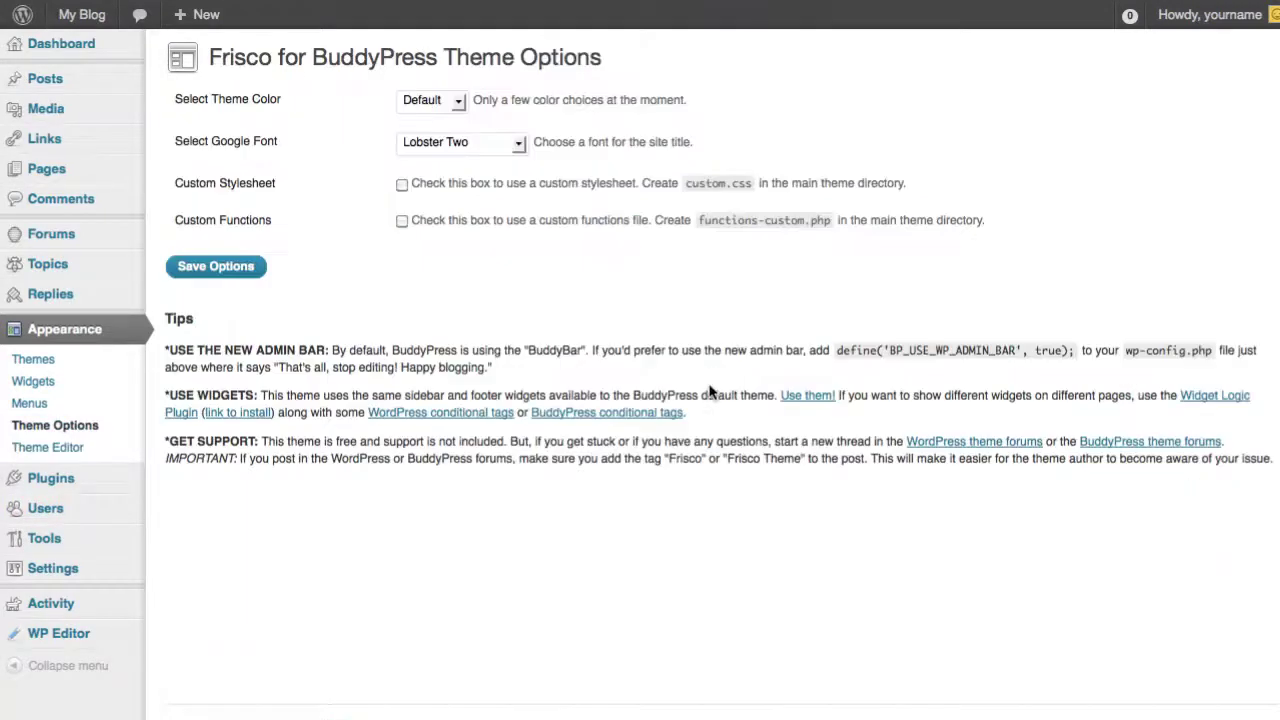
drag(408, 186, 628, 176)
click(628, 176)
click(401, 186)
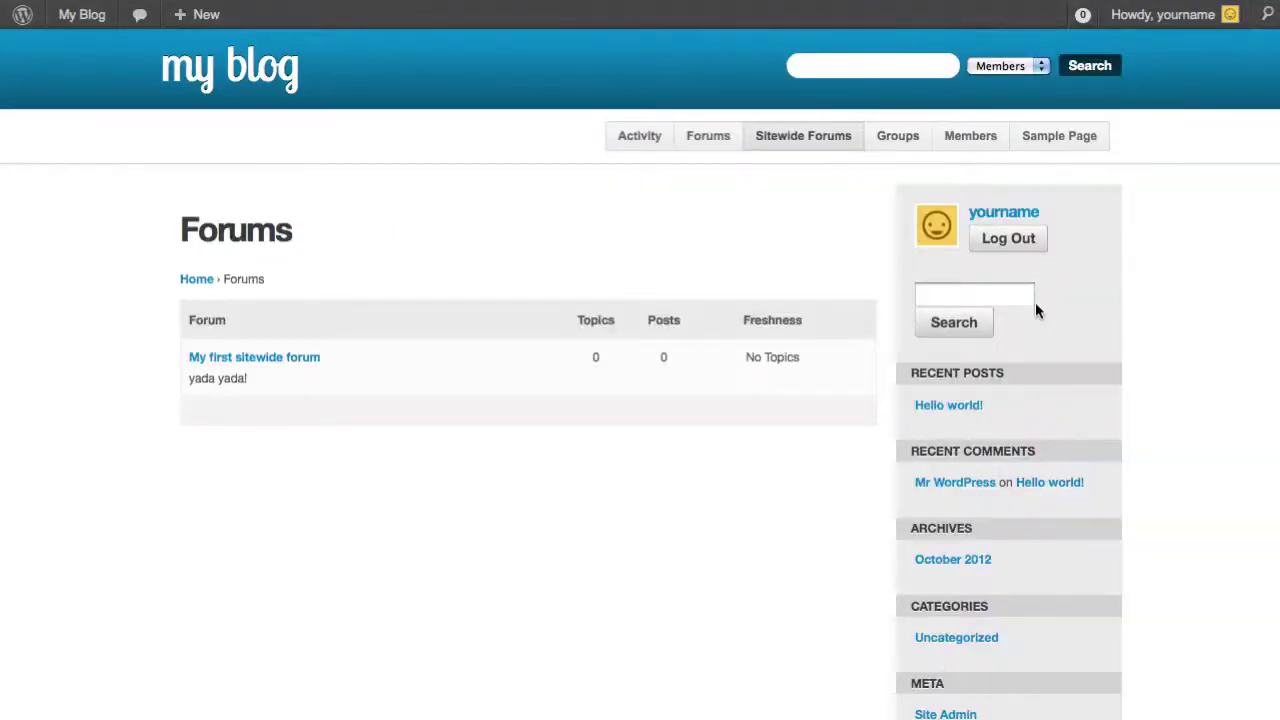
- Show the Forums Directory, then bring custom.css up in Smultron over it
click(726, 135)
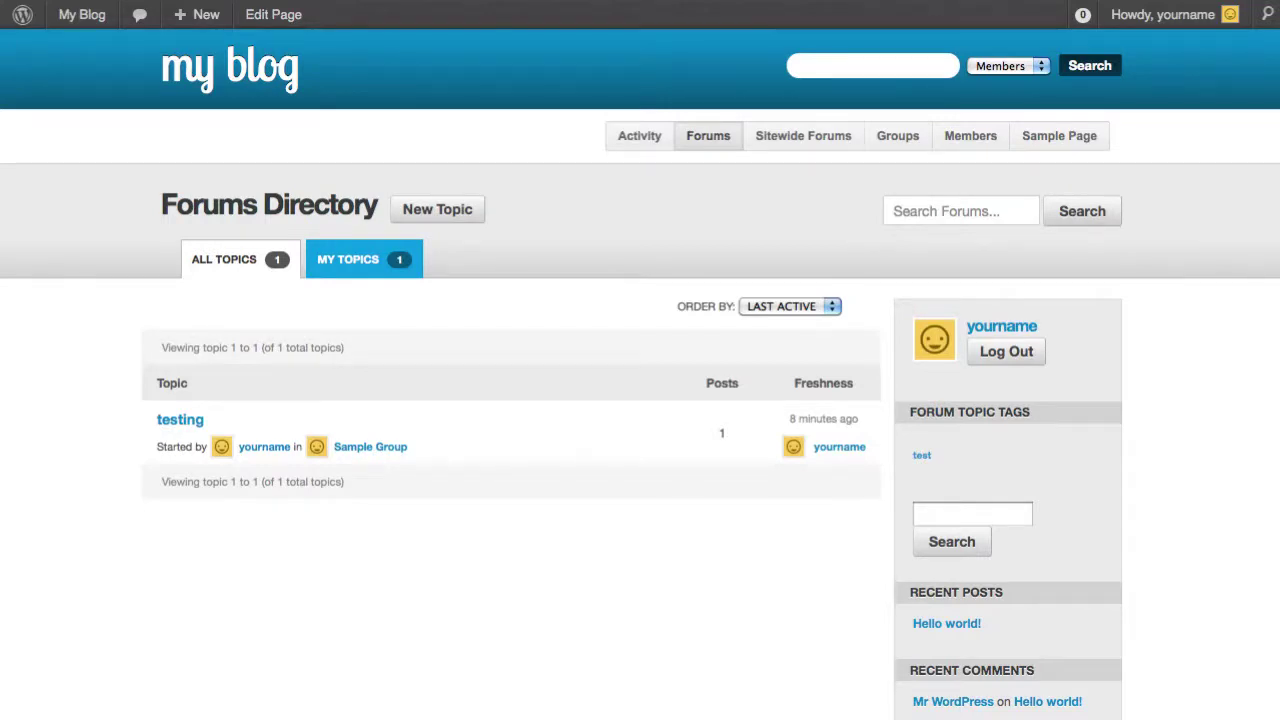
mouse_move(1276, 330)
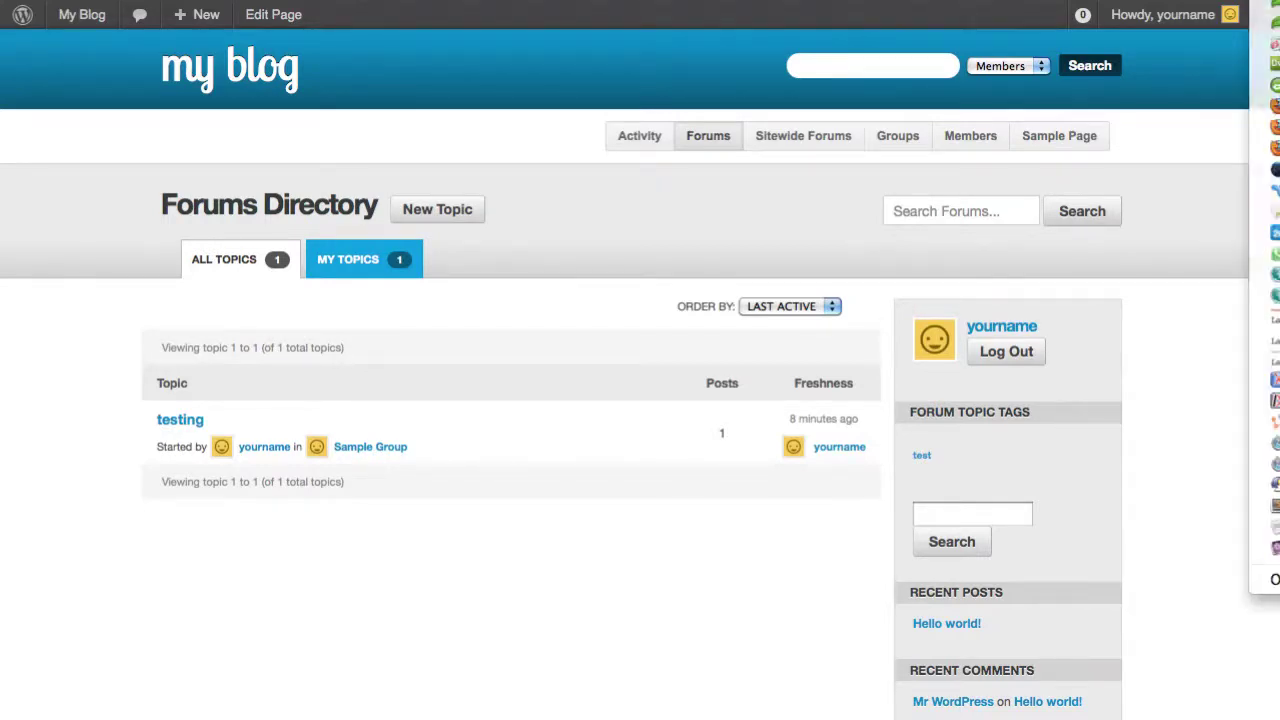
click(1275, 379)
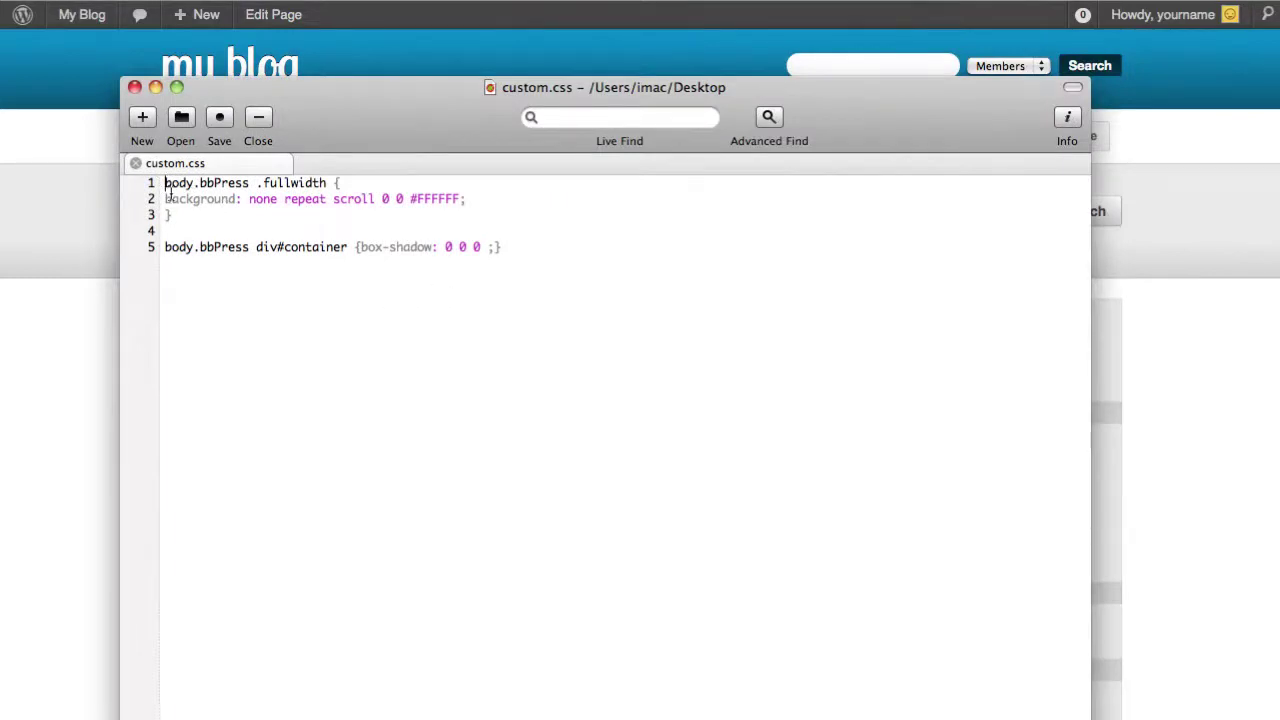
- Highlight the body.bbPress .fullwidth selector, #FFFFFF background and box-shadow rule, then close custom.css
drag(165, 190, 250, 190)
drag(256, 184, 330, 187)
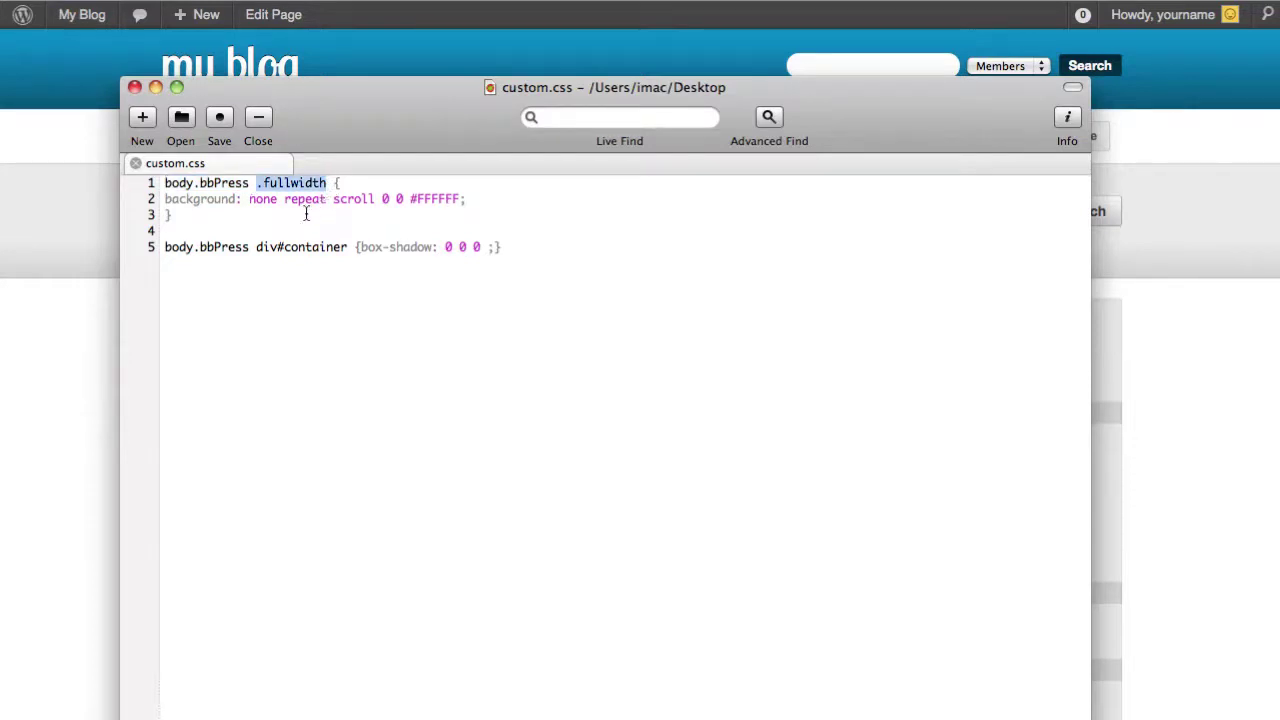
drag(172, 198, 220, 203)
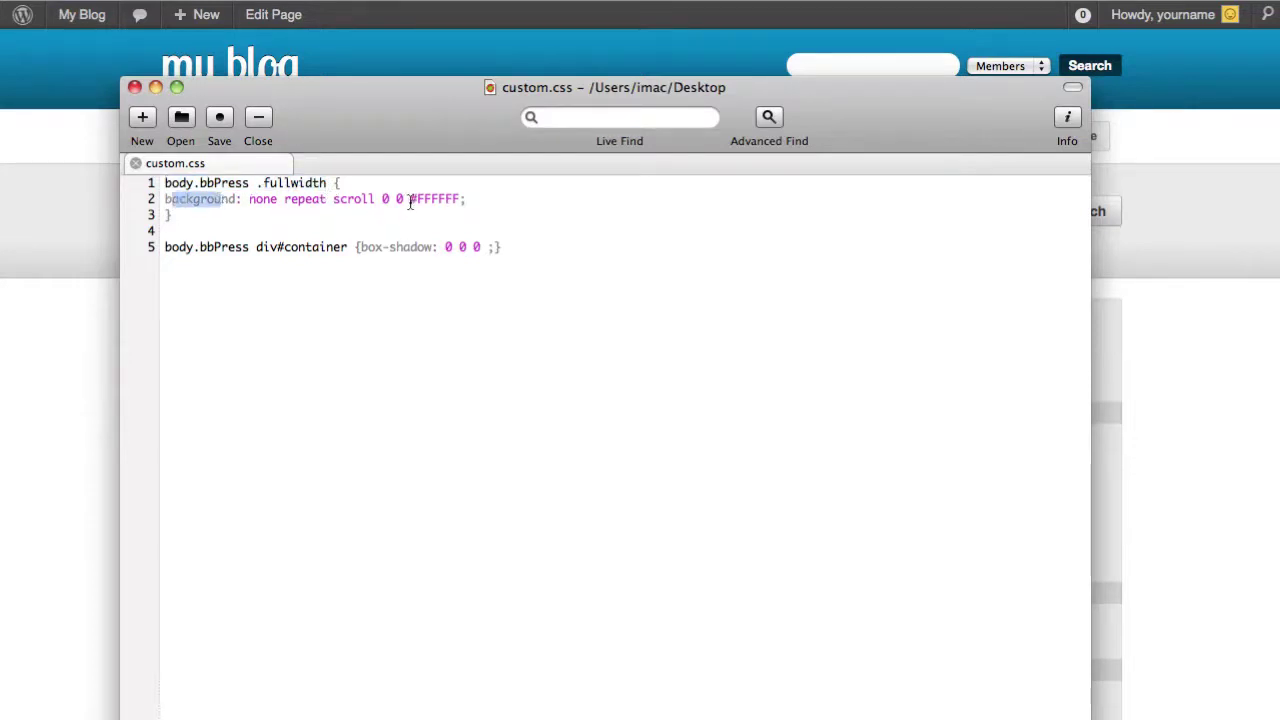
drag(409, 203, 462, 203)
click(491, 203)
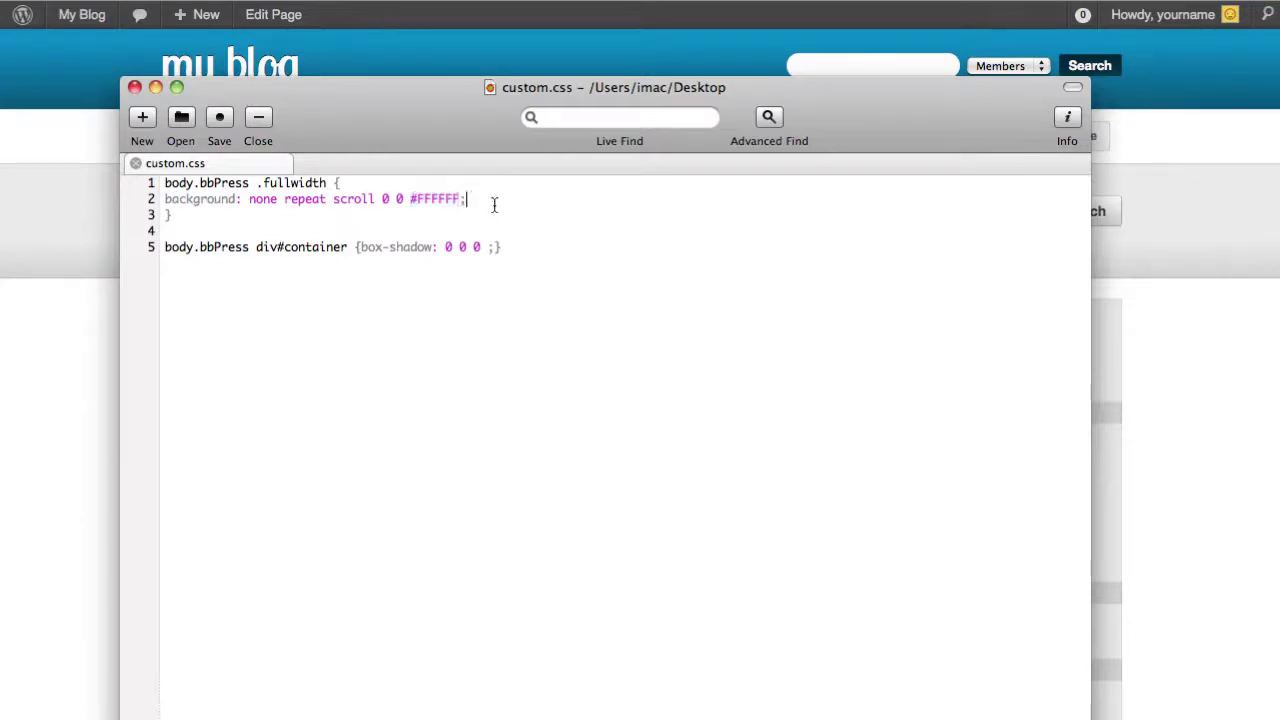
drag(525, 251, 354, 254)
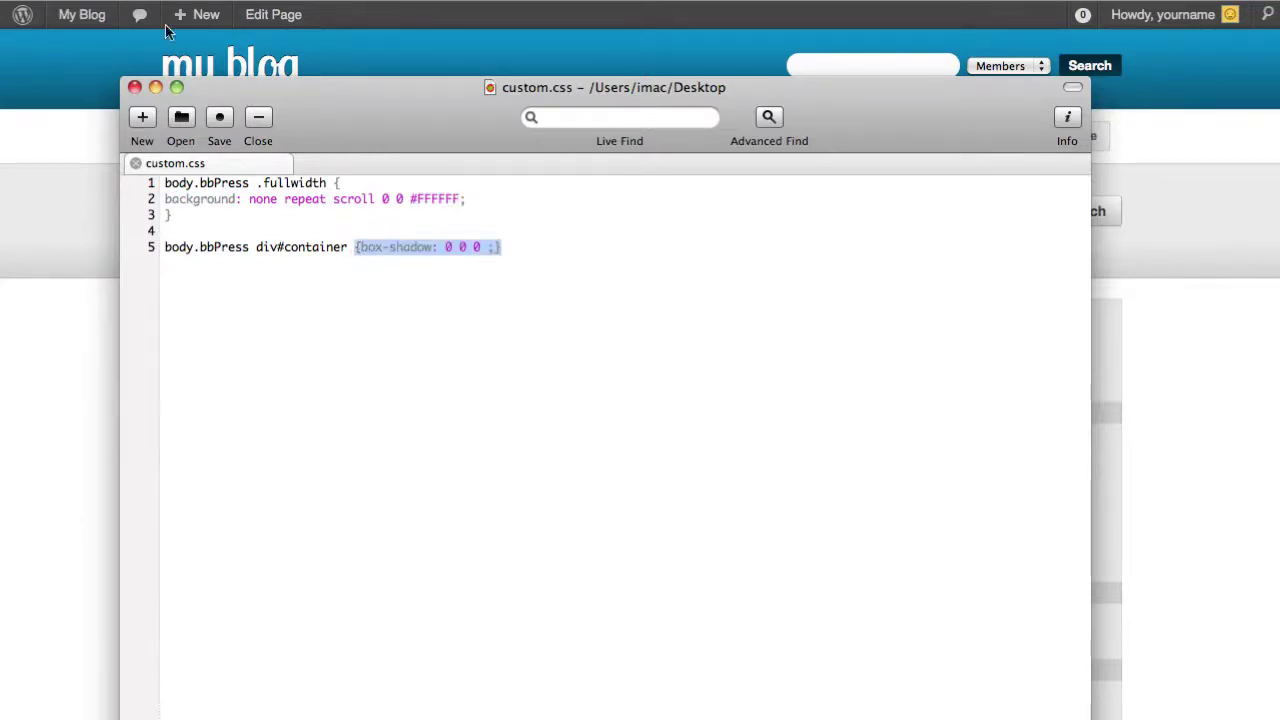
click(134, 87)
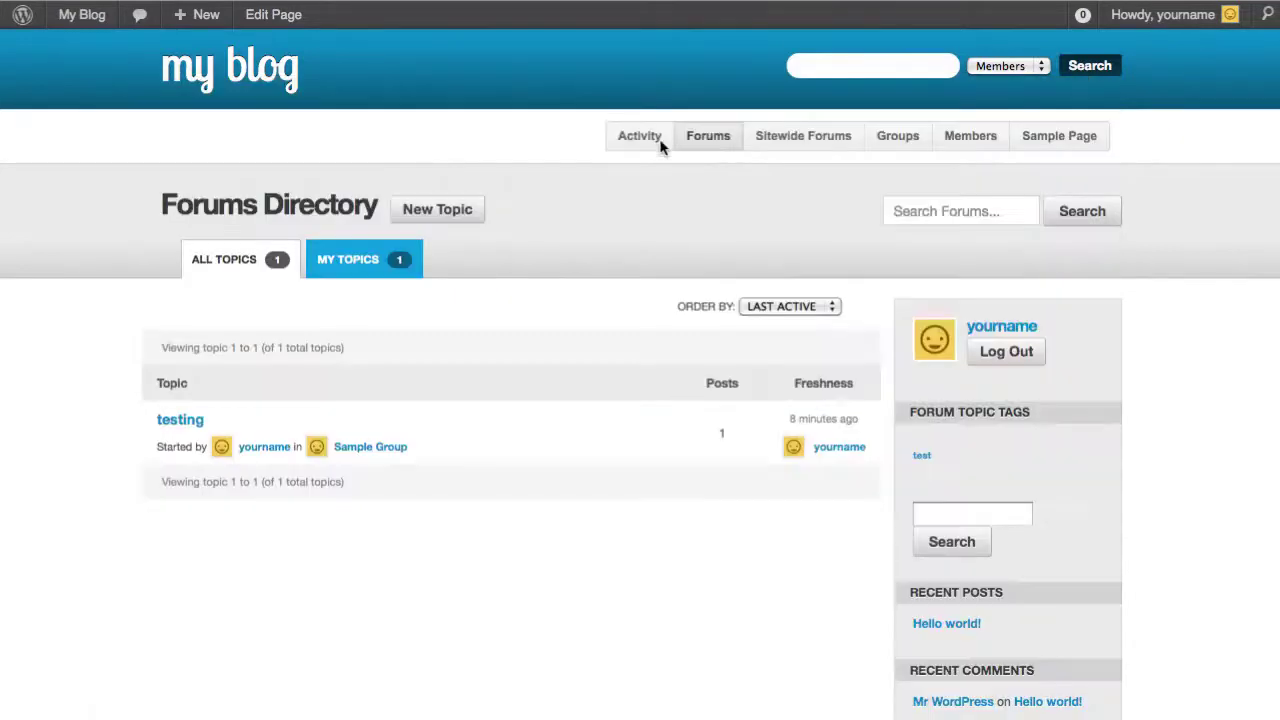
- Open the site's Sample Page
click(1052, 140)
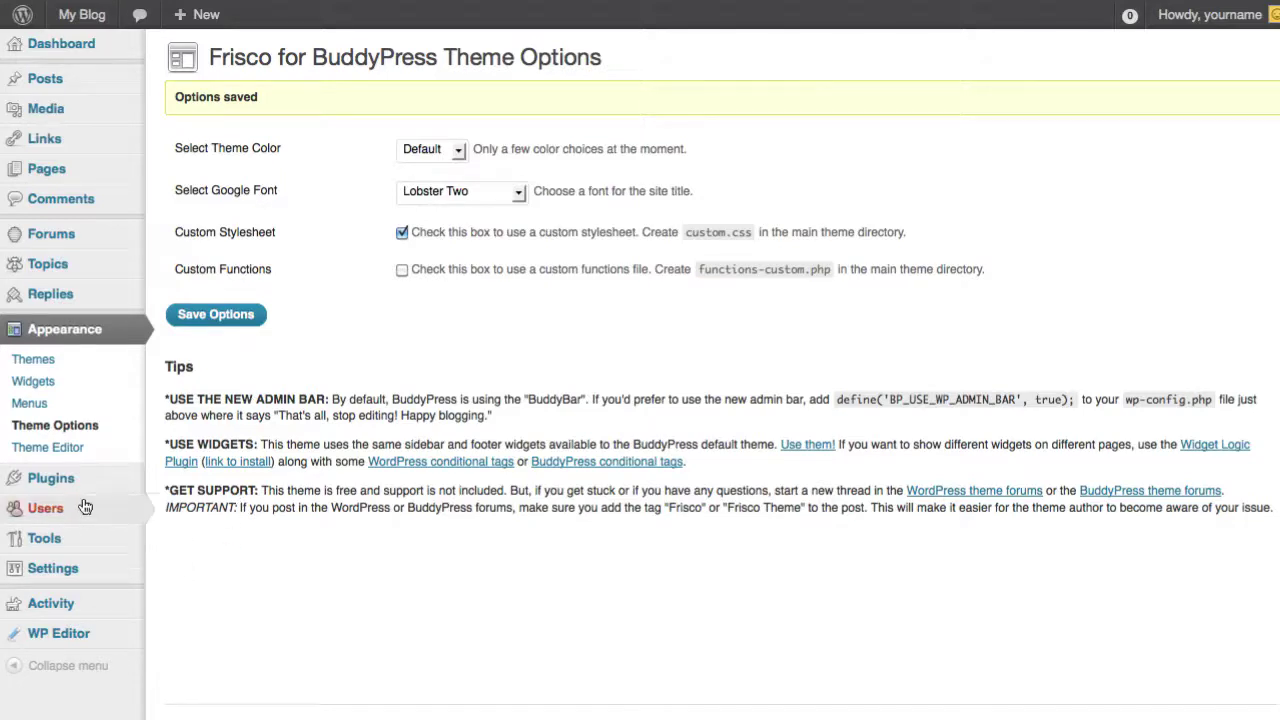
- Visit Your Profile, then head to the Plugins menu to add a new plugin
mouse_move(78, 508)
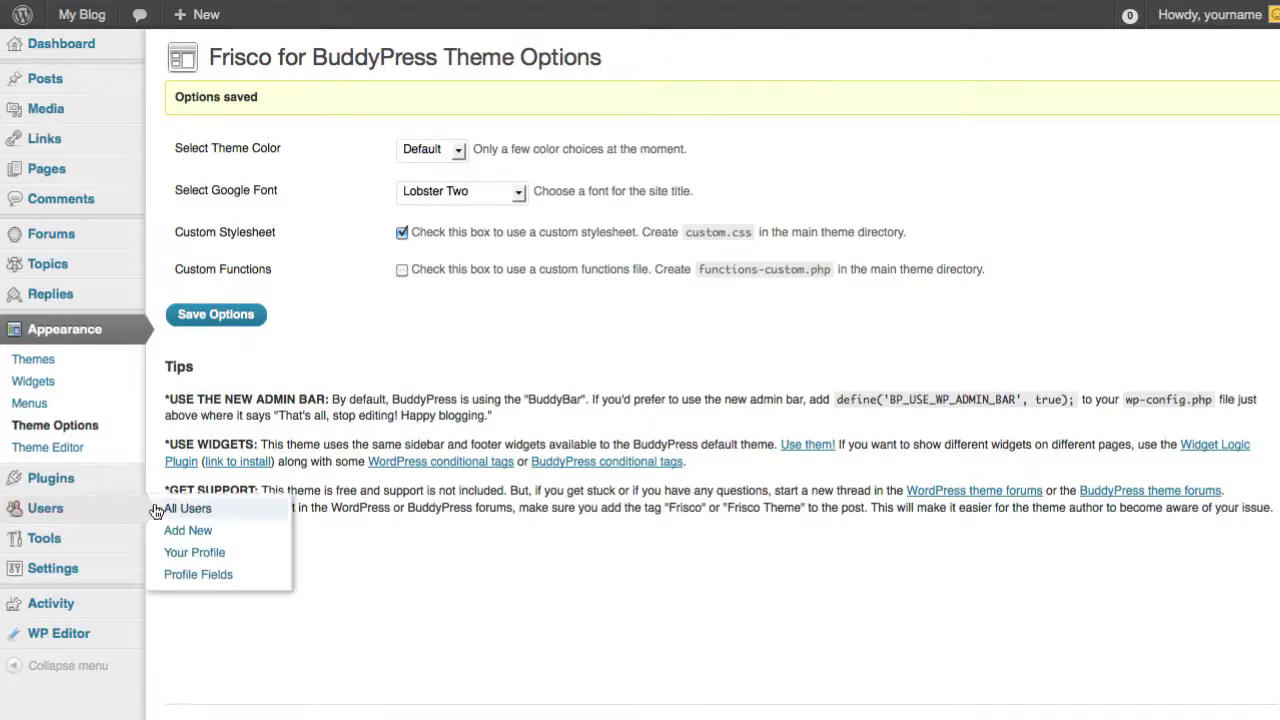
click(187, 554)
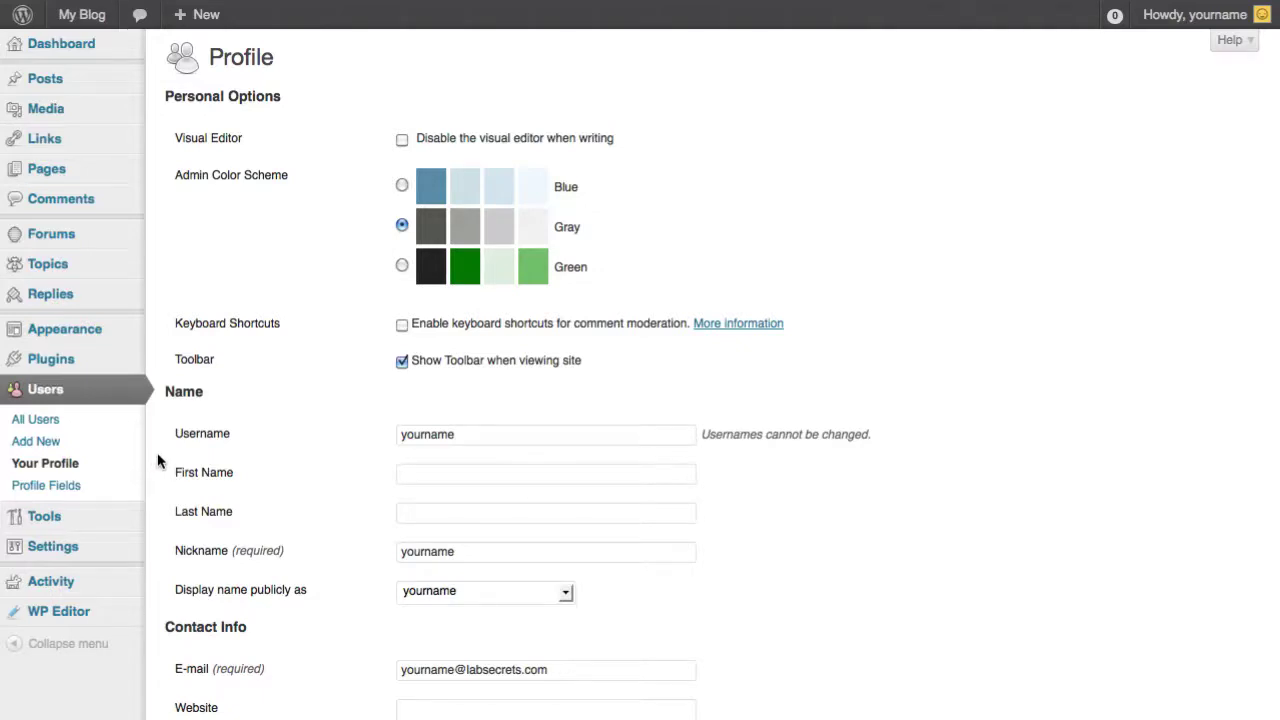
mouse_move(110, 362)
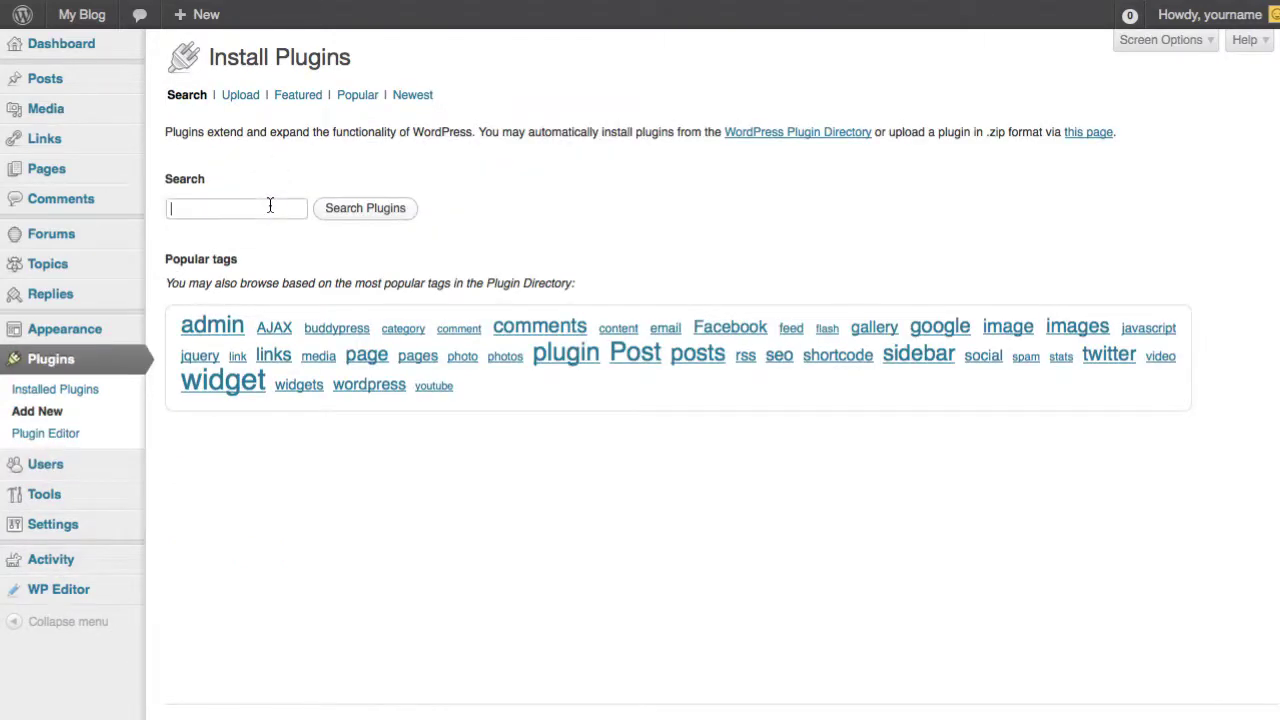
- Search the plugin directory for 'limit login attempts'
text(in)
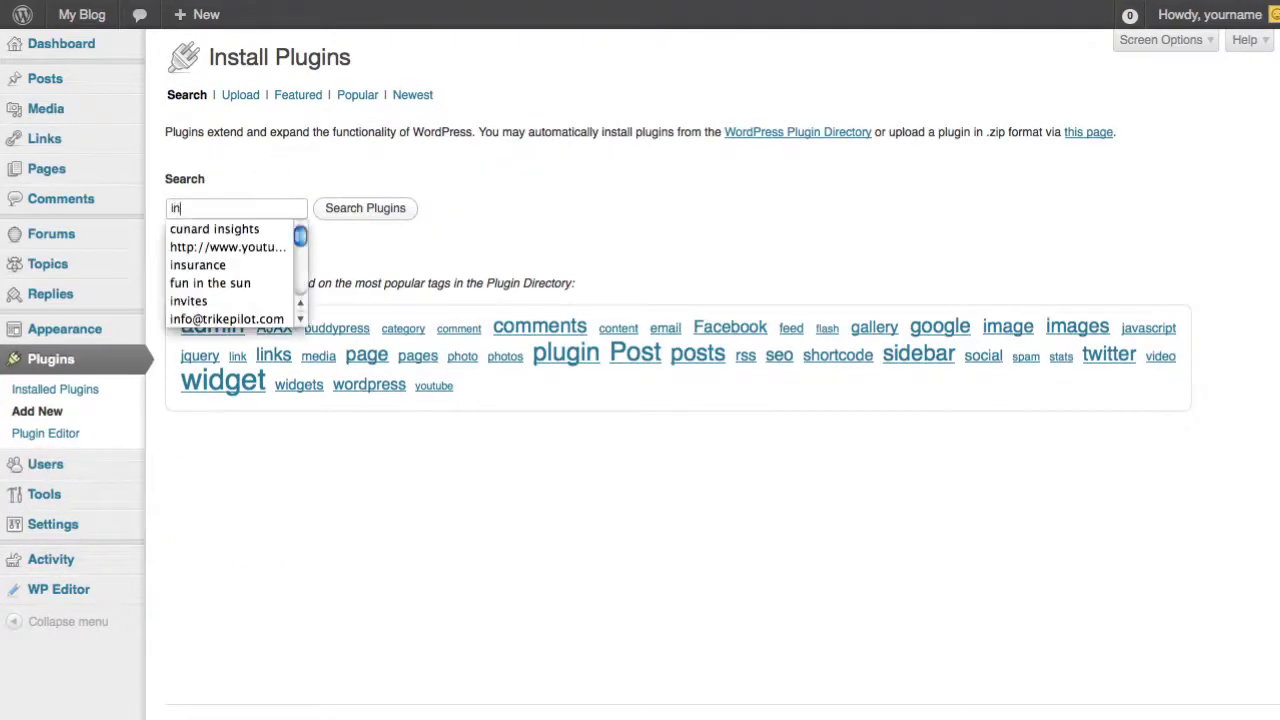
key(BackSpace)
key(BackSpace)
text(limit)
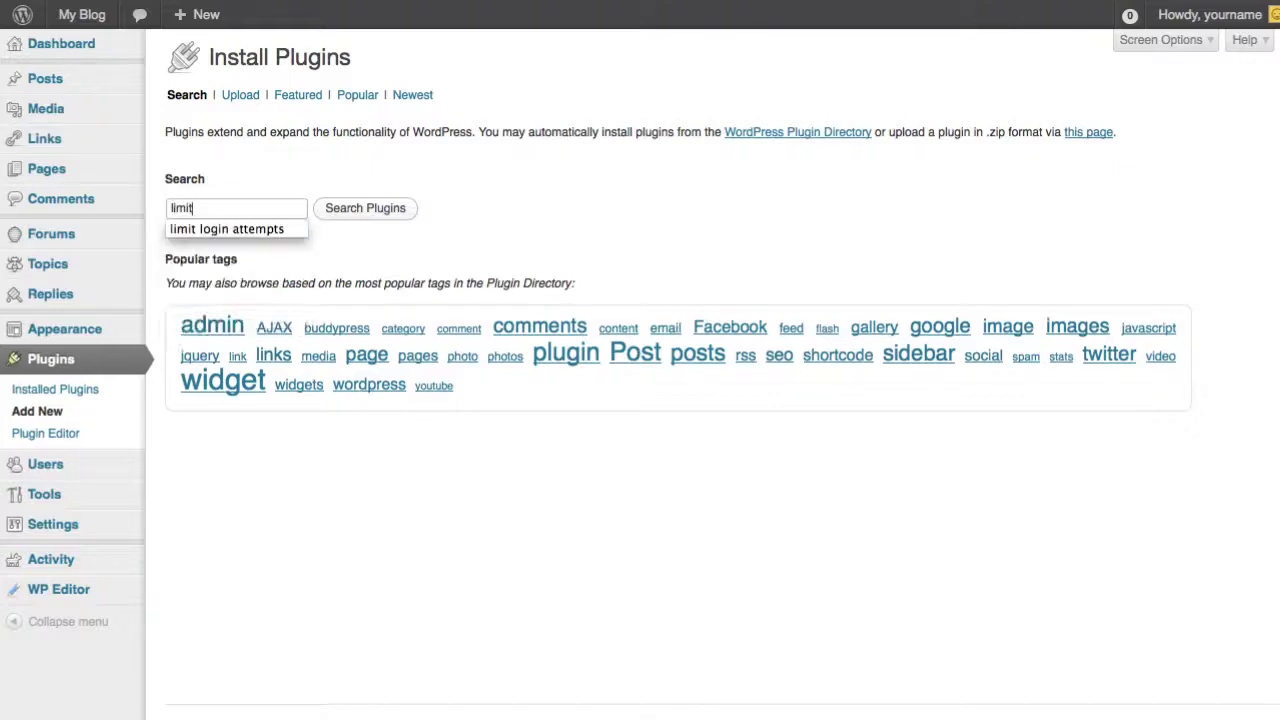
key(Down)
key(Return)
click(380, 211)
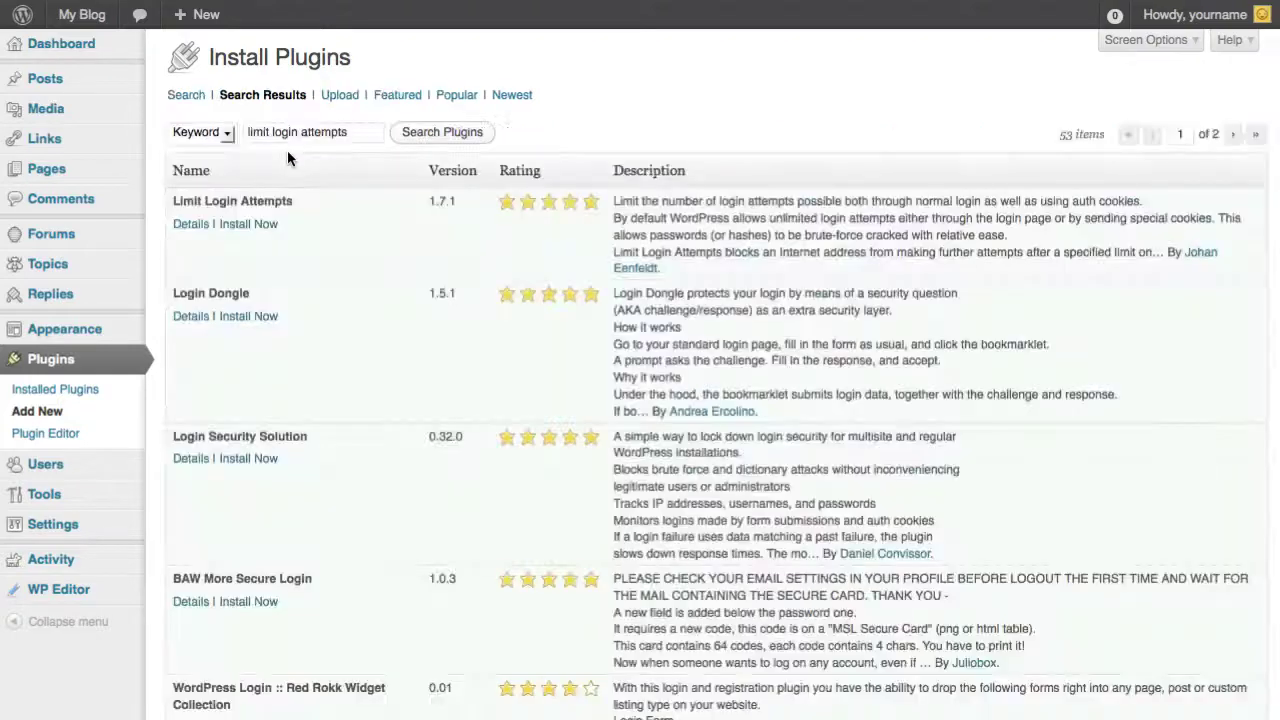
- Install Limit Login Attempts, confirm, and activate it
click(246, 223)
click(714, 320)
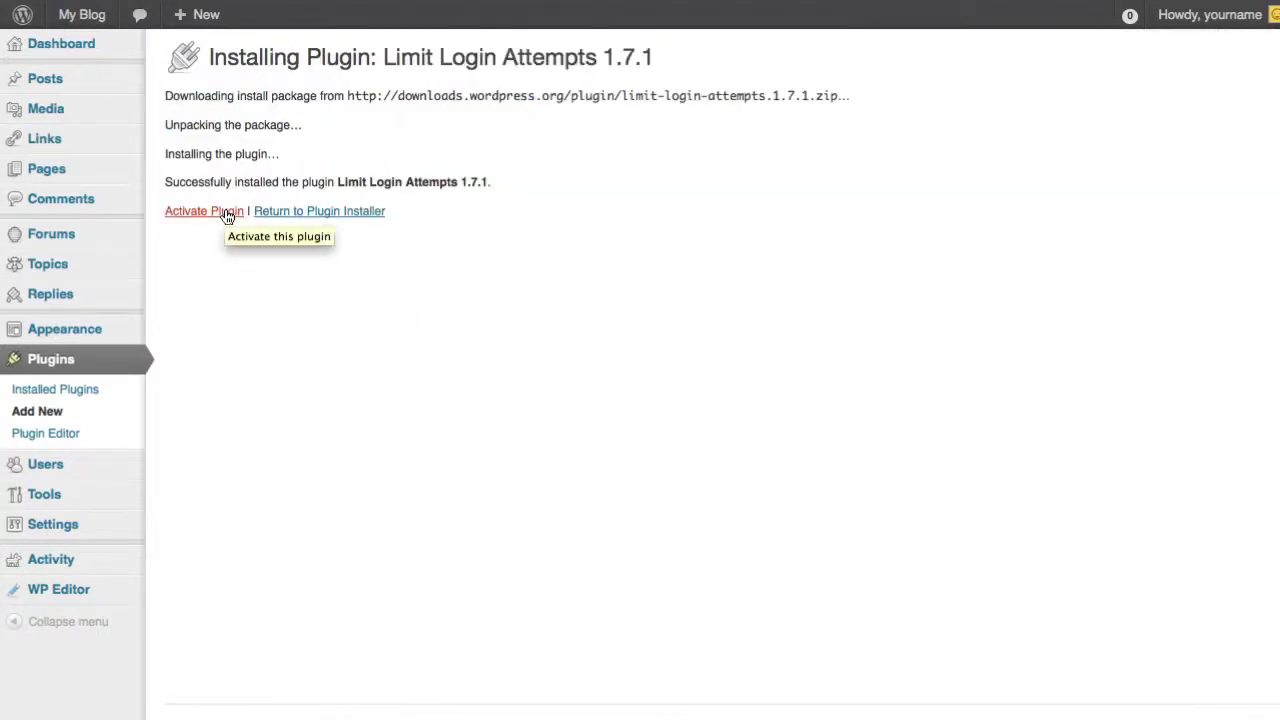
click(228, 214)
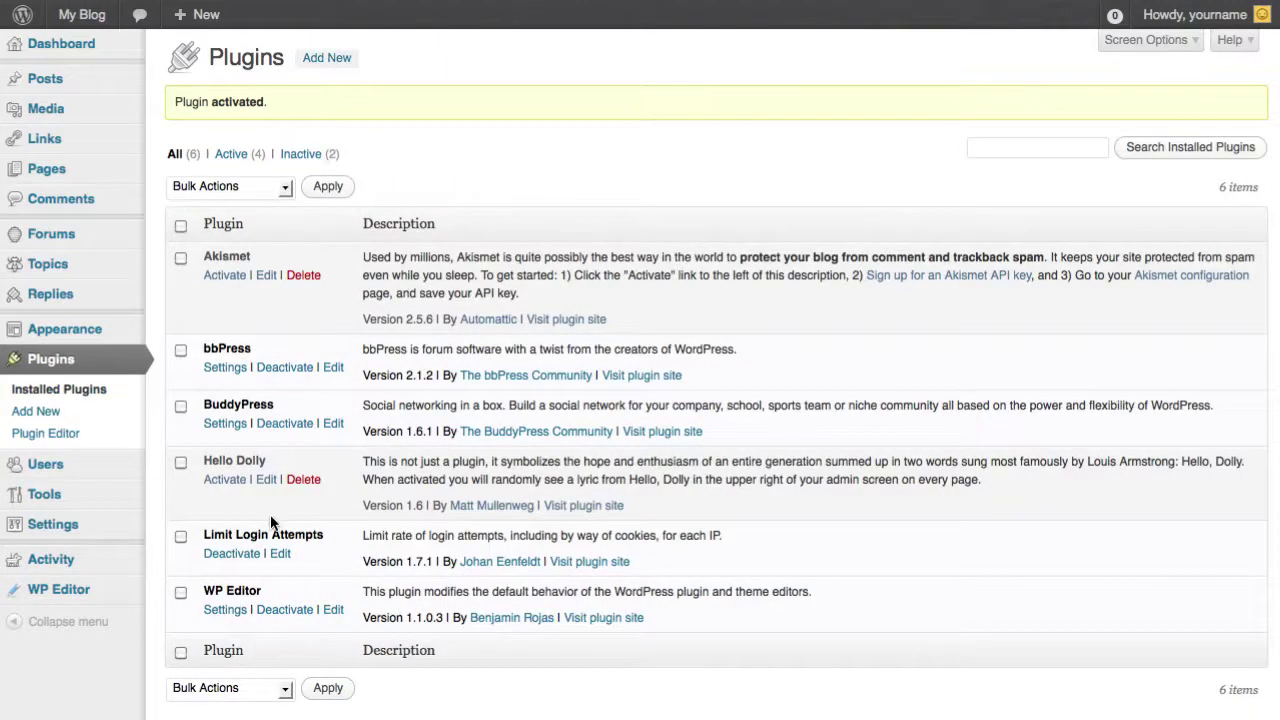
- In Limit Login Attempts settings, set lockouts increase to 2, e-mail admin after 1 lockout, and save
mouse_move(65, 512)
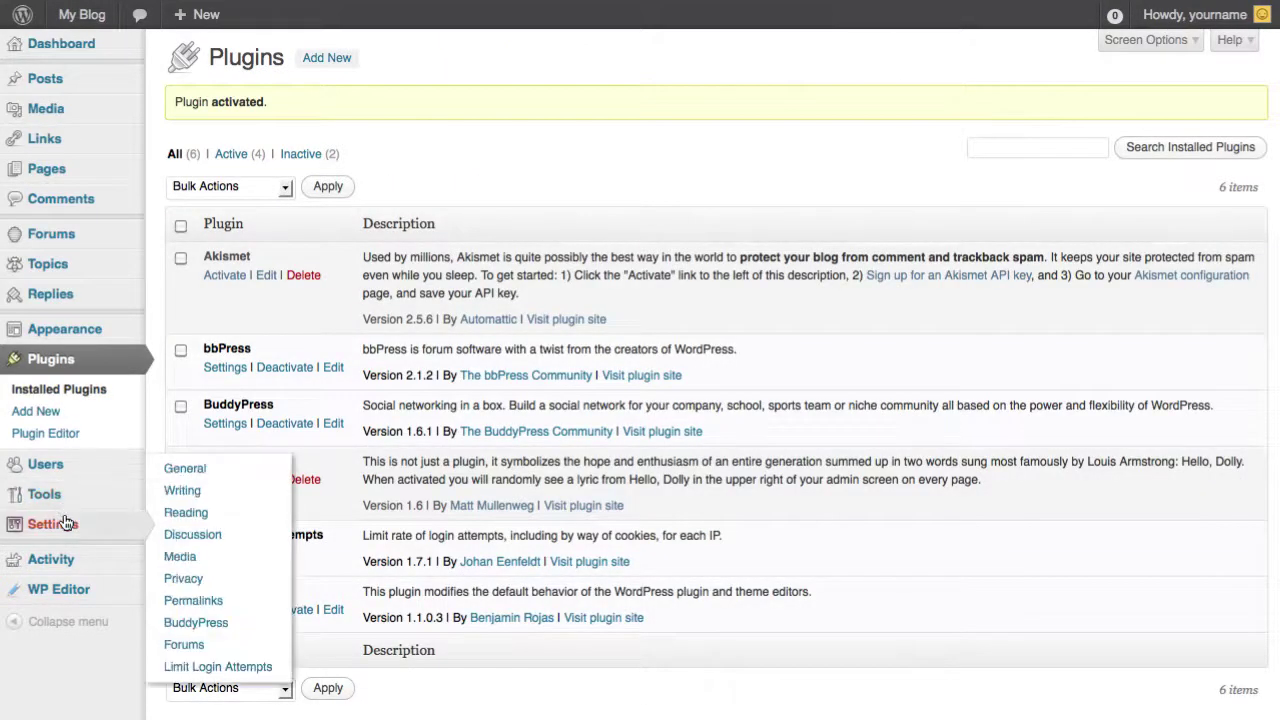
click(225, 667)
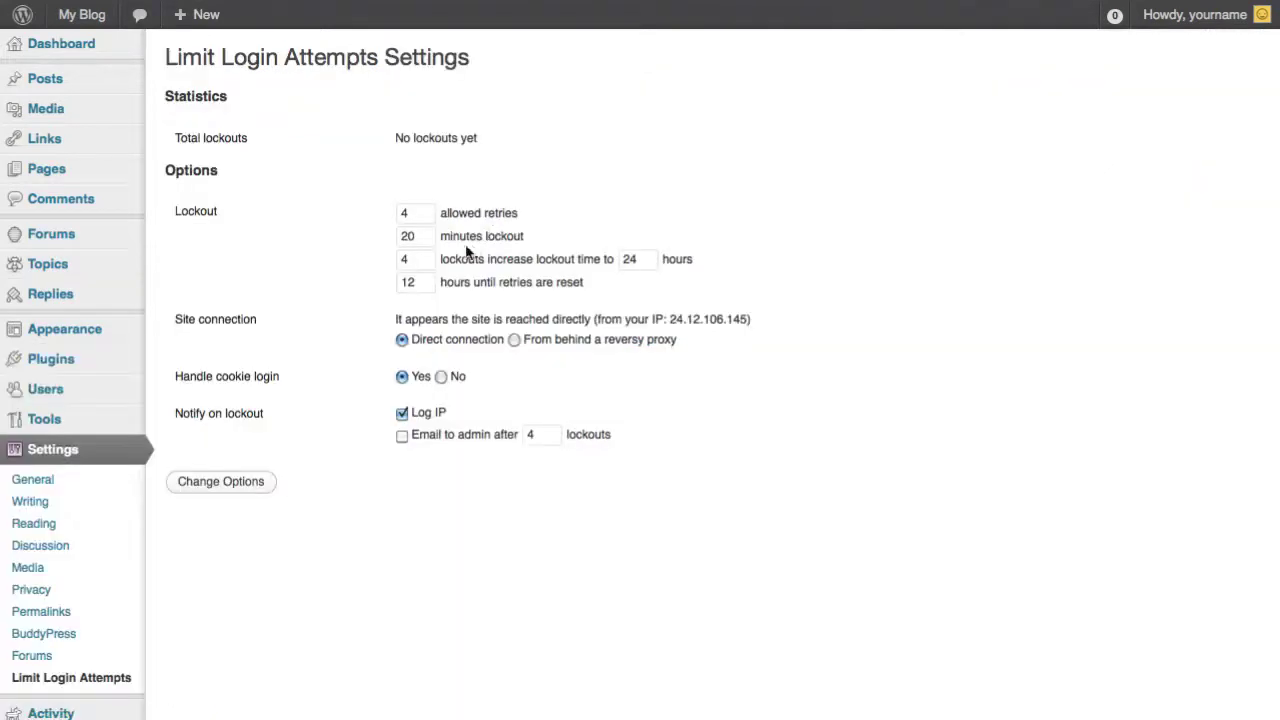
click(399, 214)
key(Tab)
key(Tab)
text(2)
click(402, 436)
click(403, 436)
double_click(531, 434)
text(1)
click(255, 484)
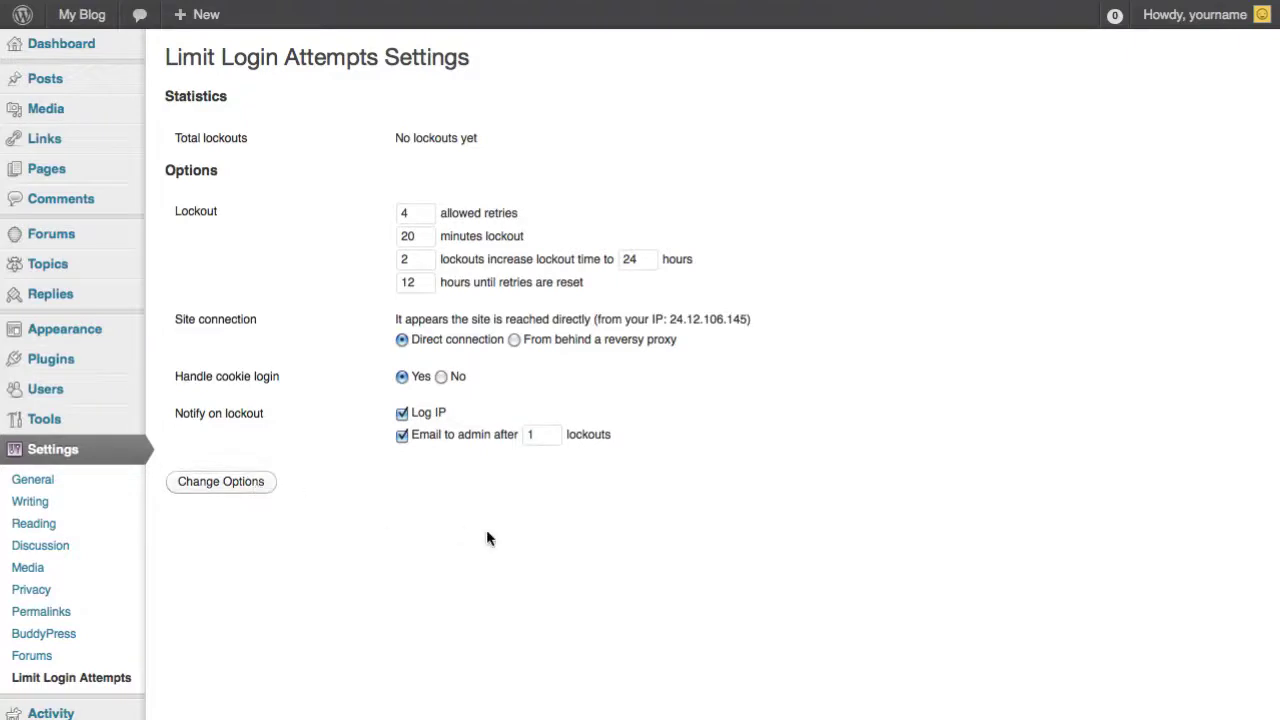